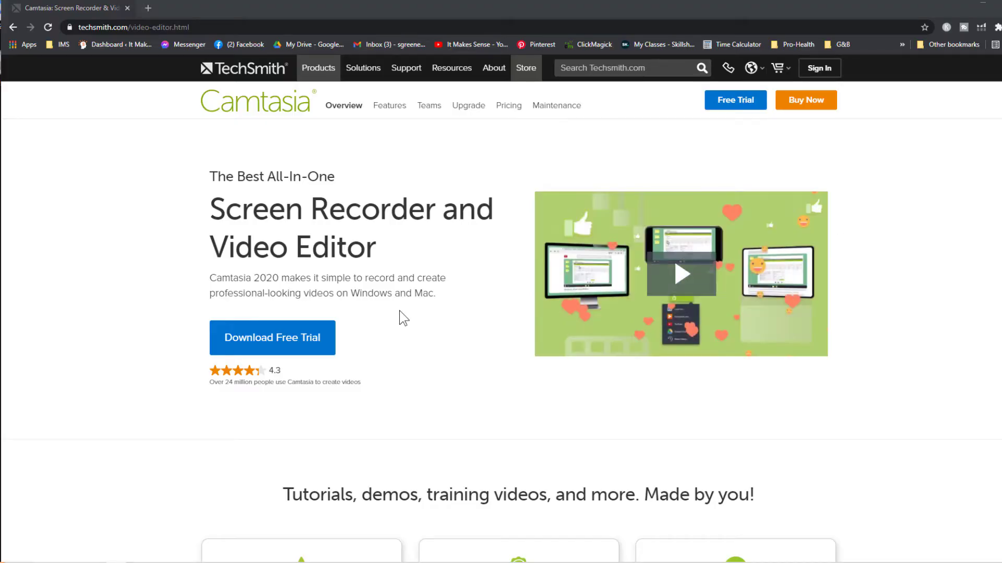
Look over the Camtasia overview page, then open the pricing page and view the Business pricing.
scroll(389, 308, down, 2)
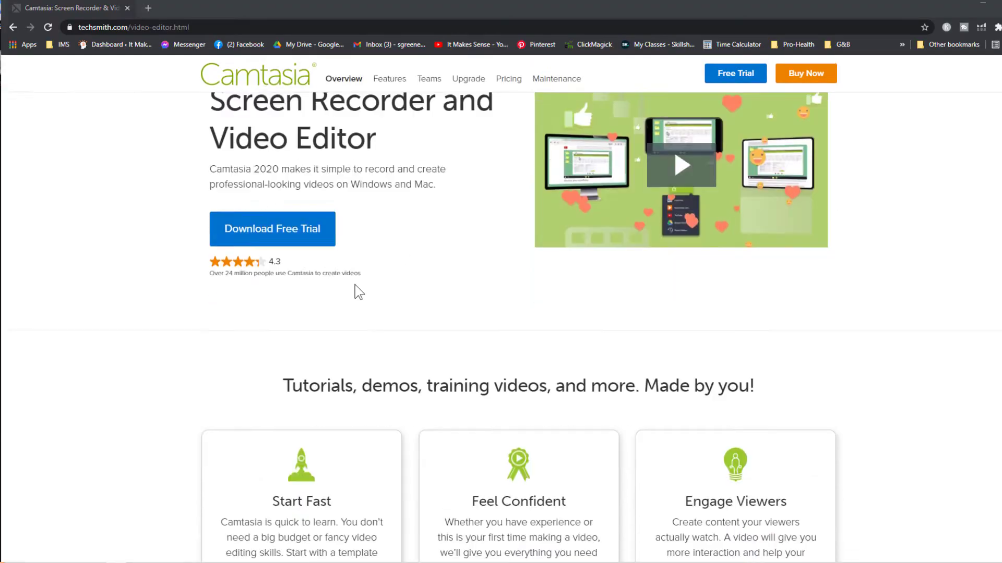
scroll(359, 245, up, 2)
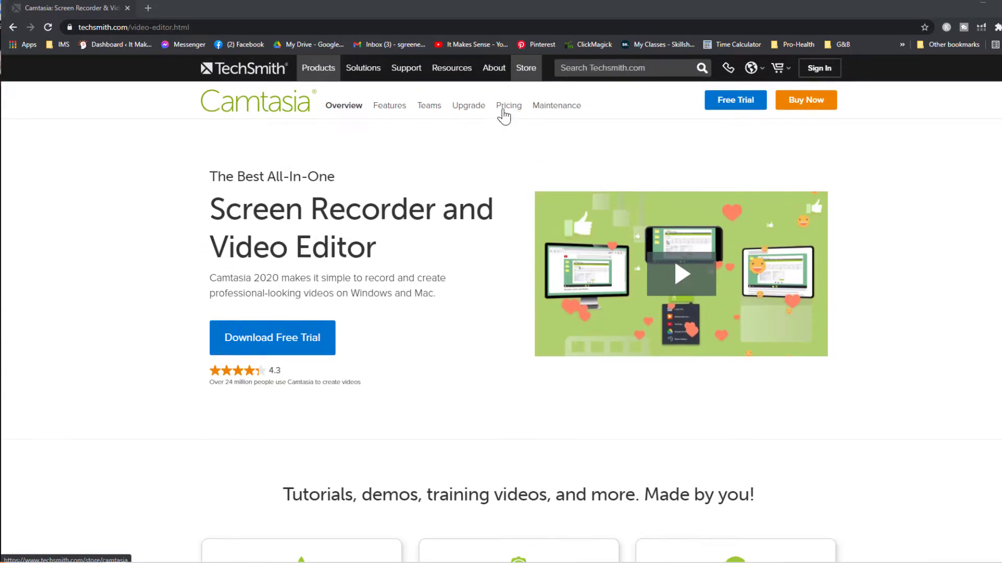
click(509, 106)
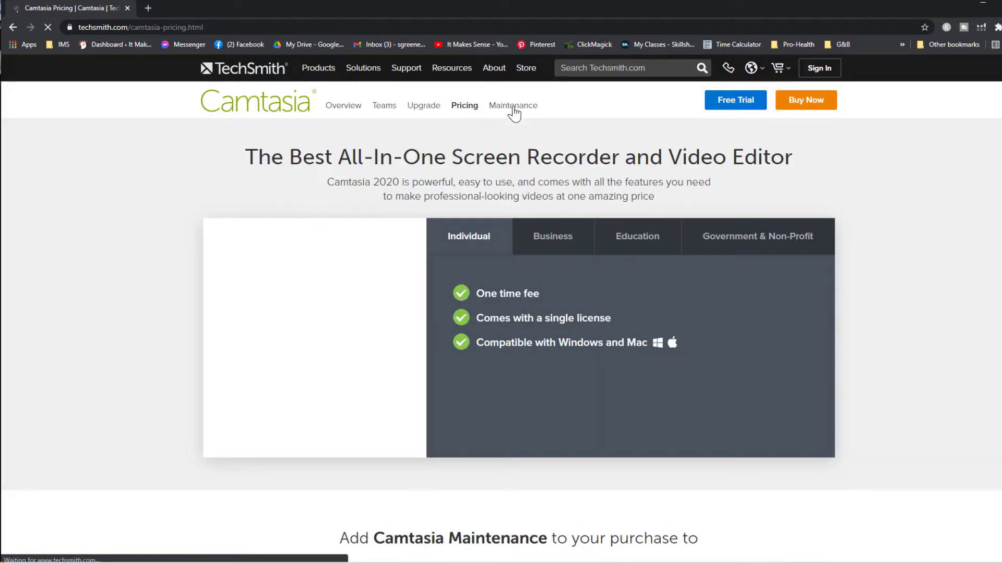
click(553, 245)
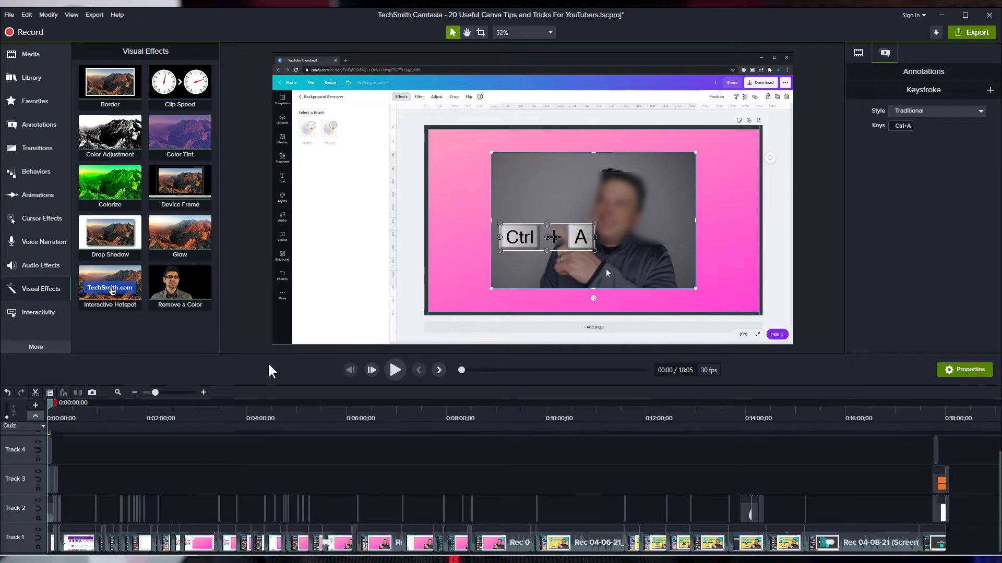
Select the clip near the start of Track 1 and try reducing its scale.
click(75, 540)
click(916, 92)
drag(917, 92, 895, 92)
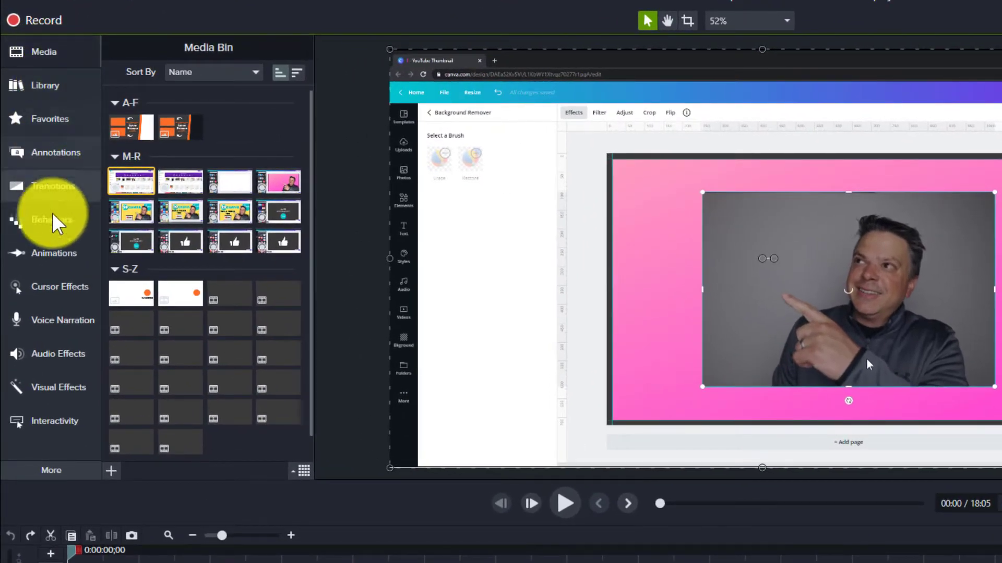
Examine the project's media bin, the default Library assets and the favorited items.
click(41, 57)
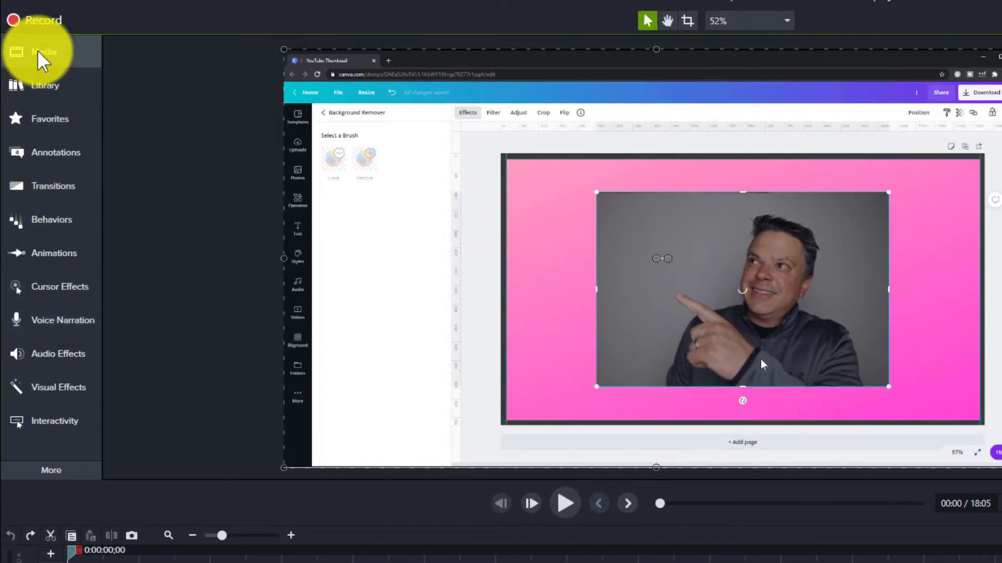
click(41, 56)
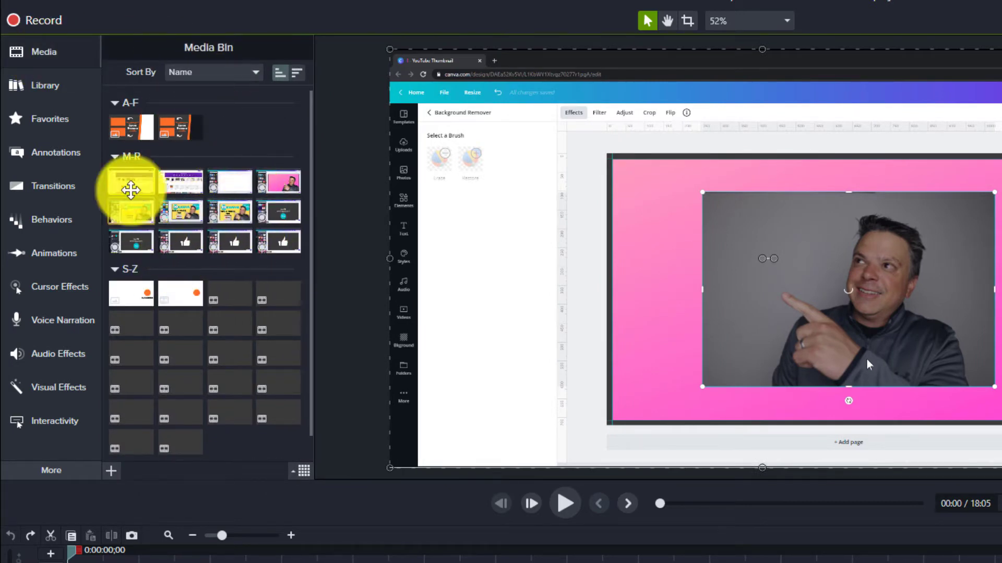
scroll(233, 331, down, 1)
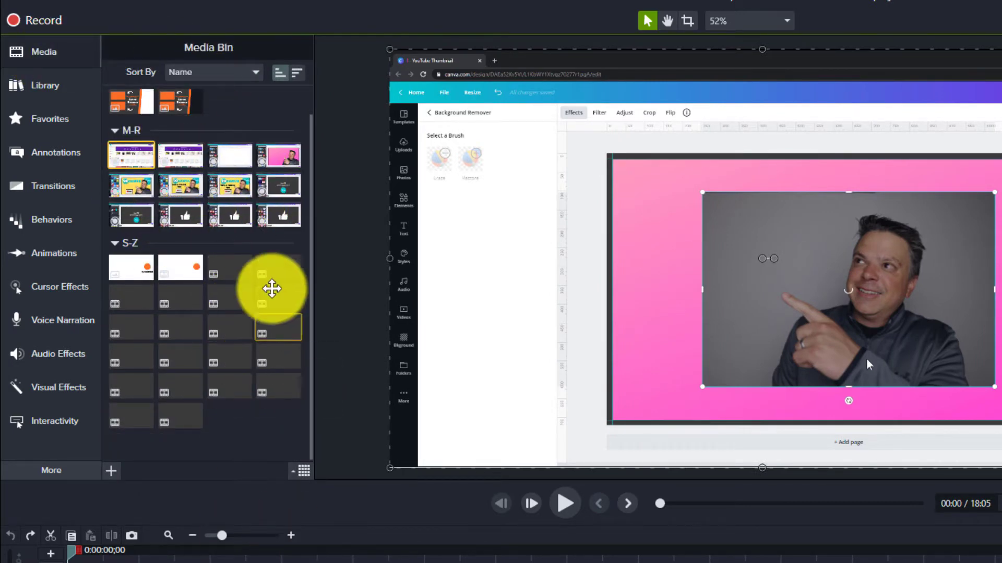
scroll(270, 292, up, 1)
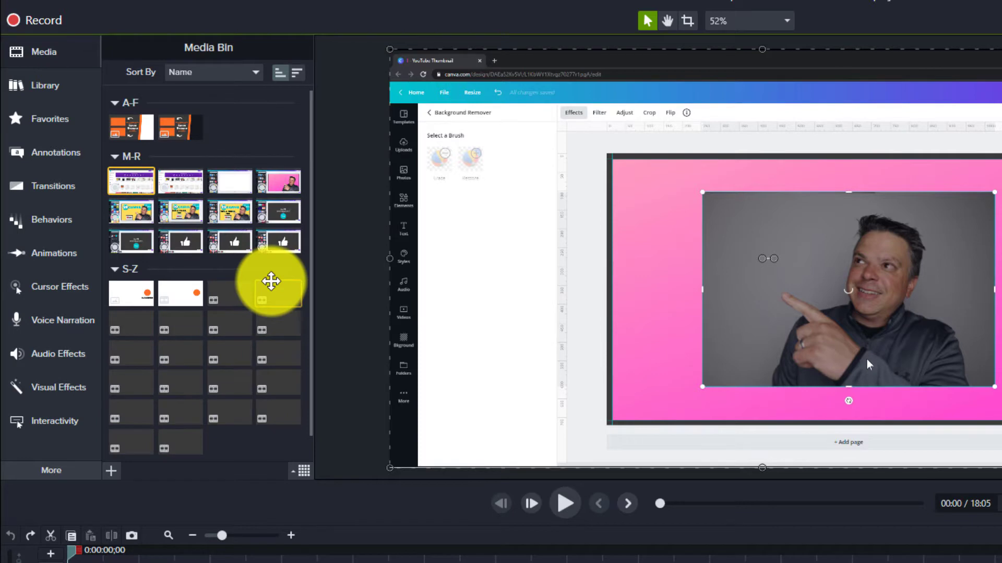
click(50, 95)
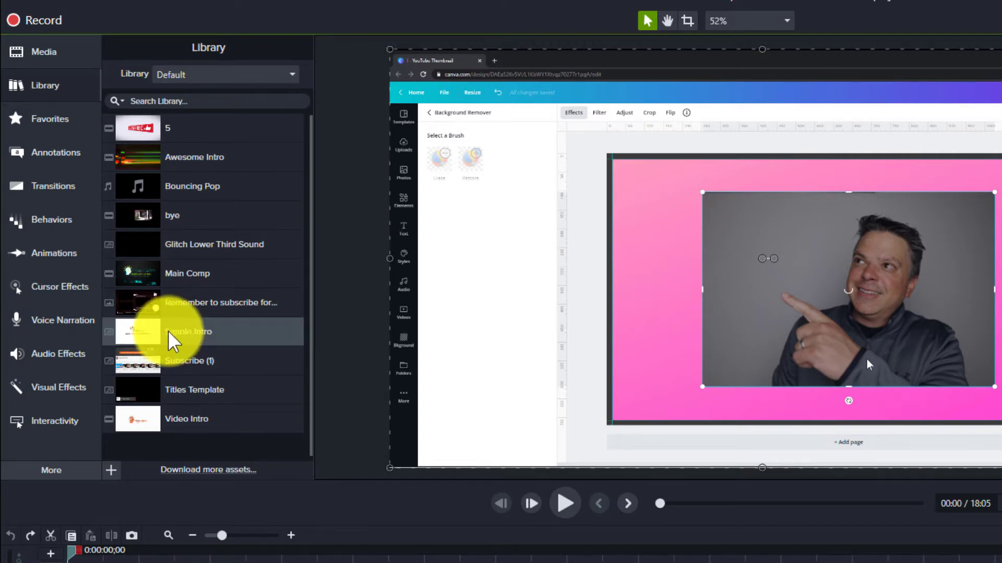
click(47, 115)
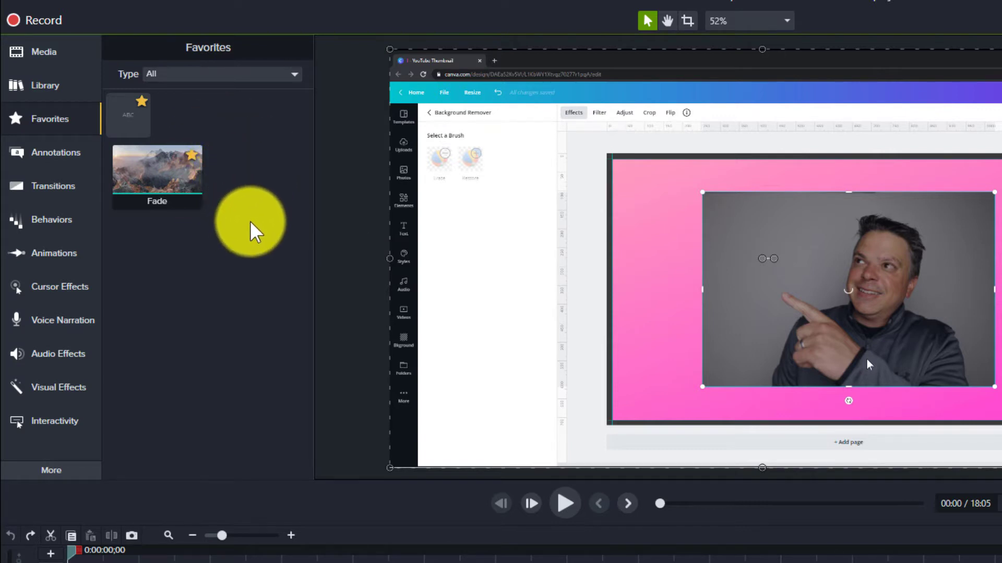
Look through the callouts, arrows and shapes annotations, then place a Blur annotation over the man's face on the canvas.
click(39, 154)
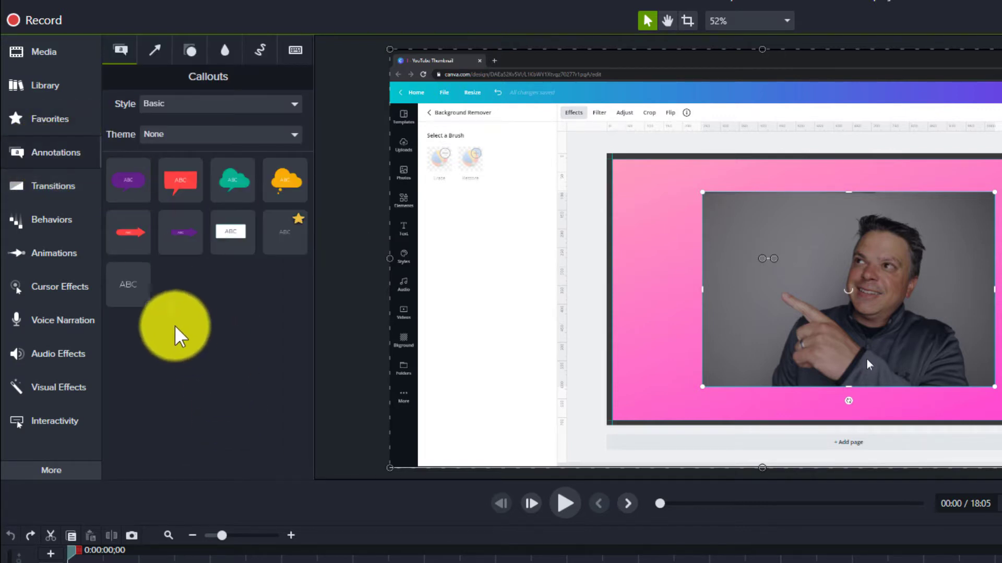
click(155, 50)
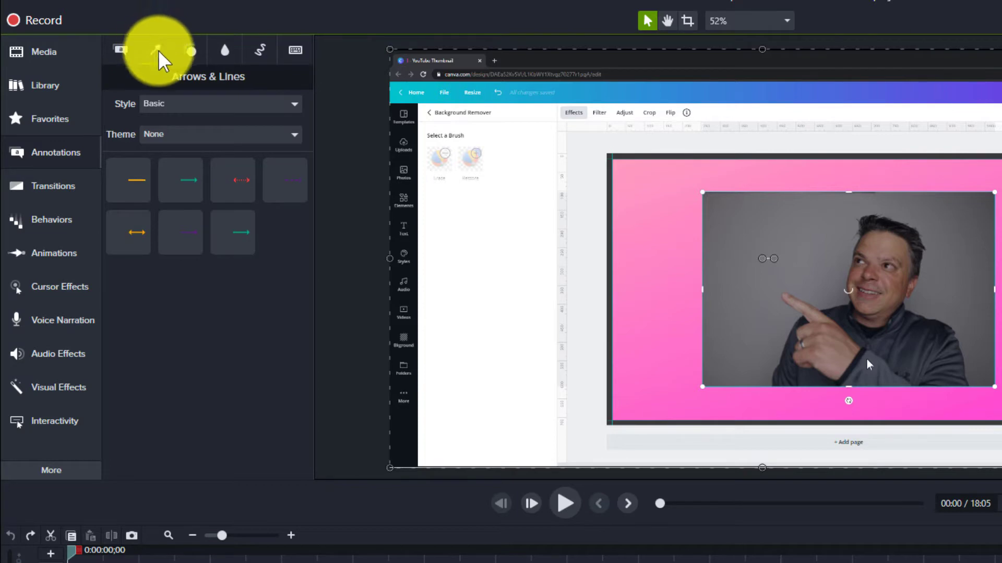
click(194, 53)
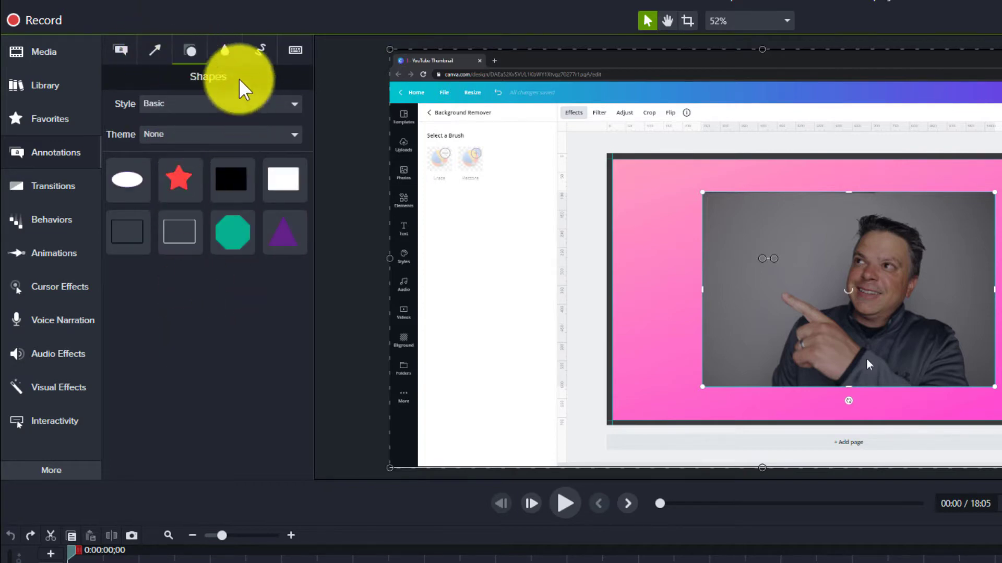
click(226, 51)
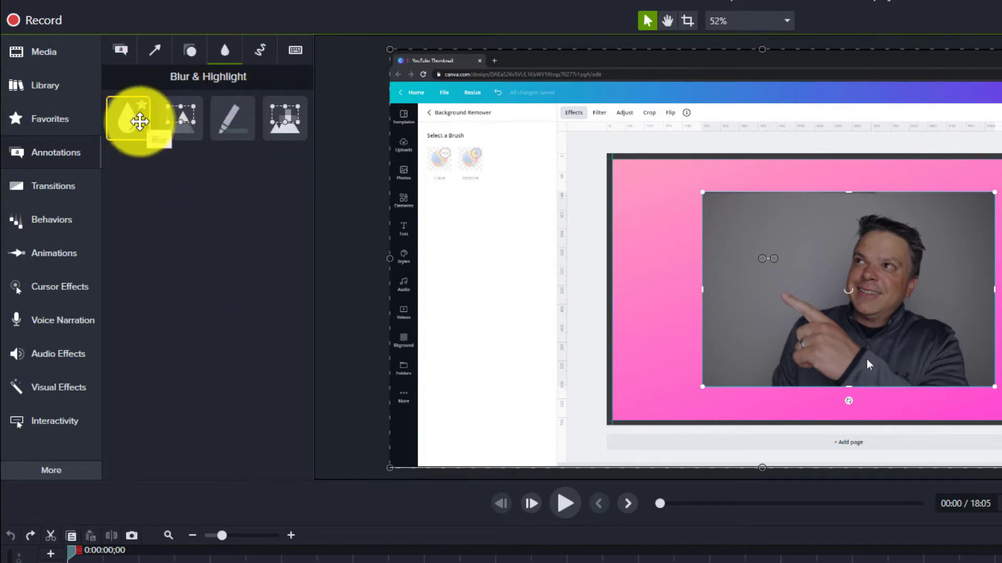
mouse_move(128, 123)
mouse_down()
mouse_move(418, 172)
mouse_move(895, 286)
mouse_move(821, 284)
mouse_move(812, 271)
mouse_up()
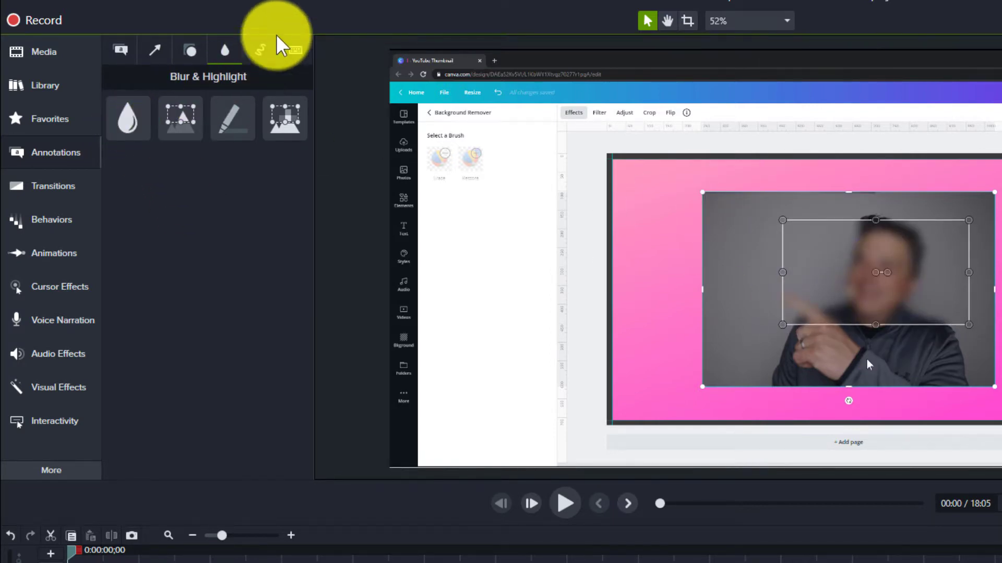
View the sketch motion annotations, then place a Ctrl + A keystroke callout over the photo on the canvas.
click(266, 51)
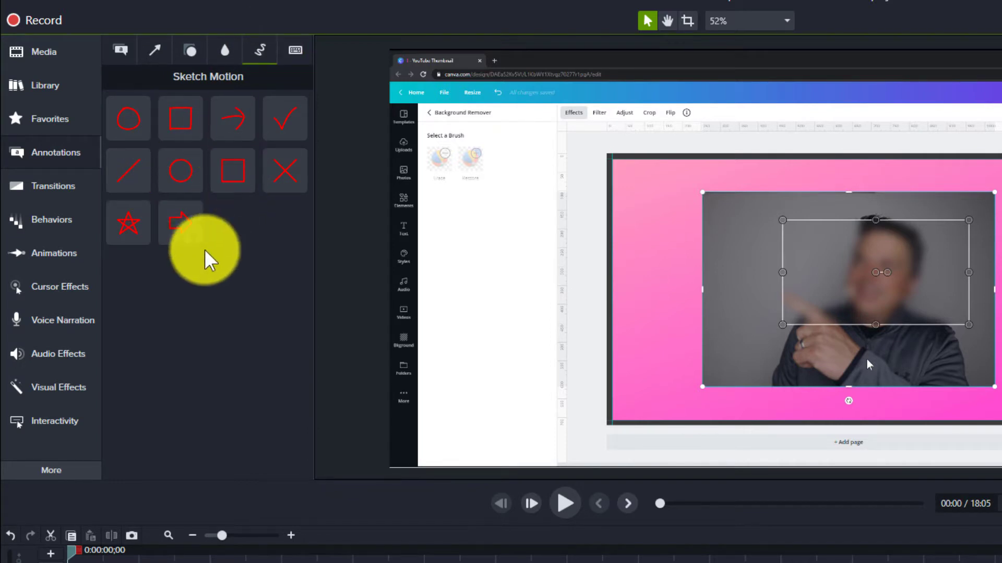
click(294, 51)
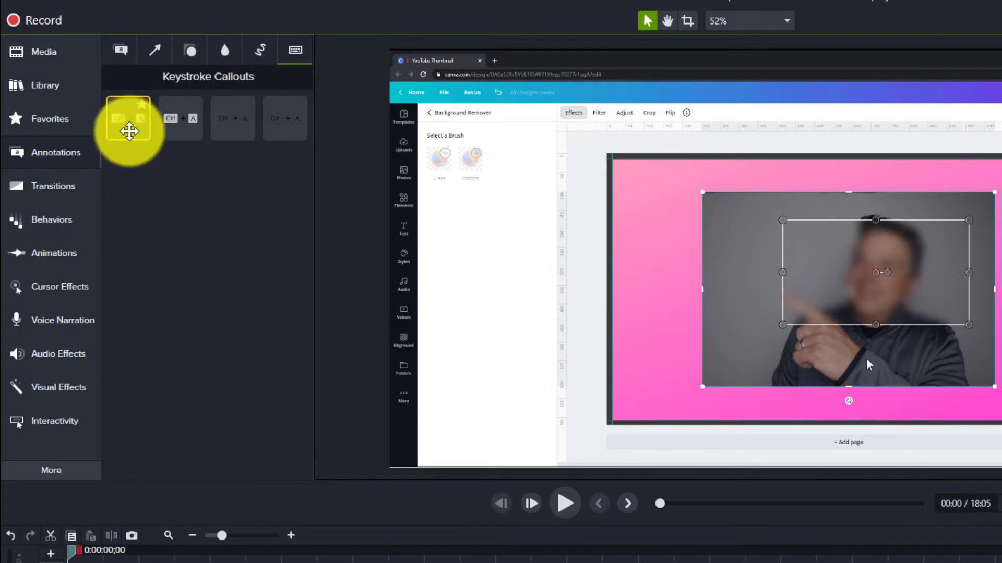
drag(130, 128, 781, 316)
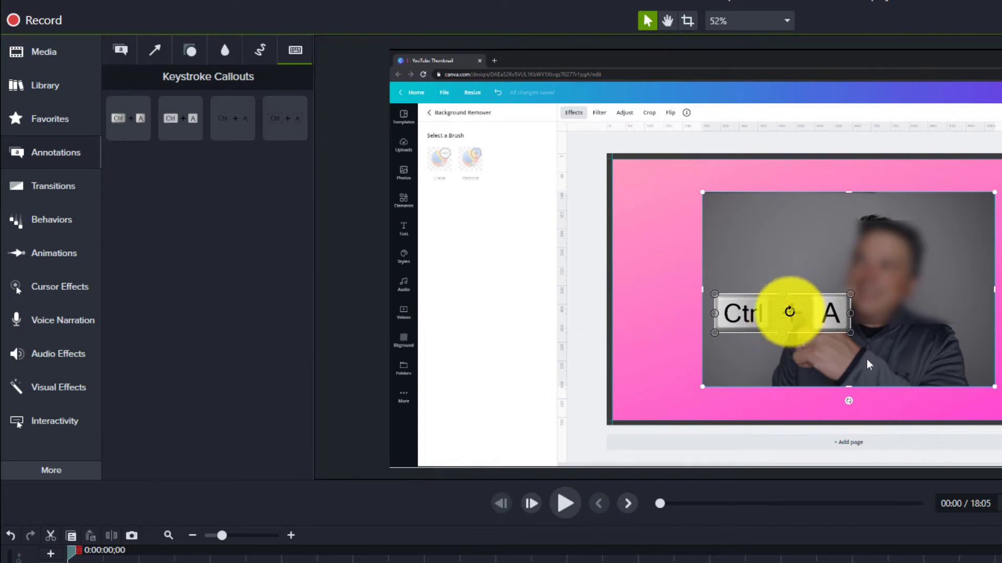
Browse all the available transitions and text behaviors.
click(53, 189)
scroll(181, 206, down, 10)
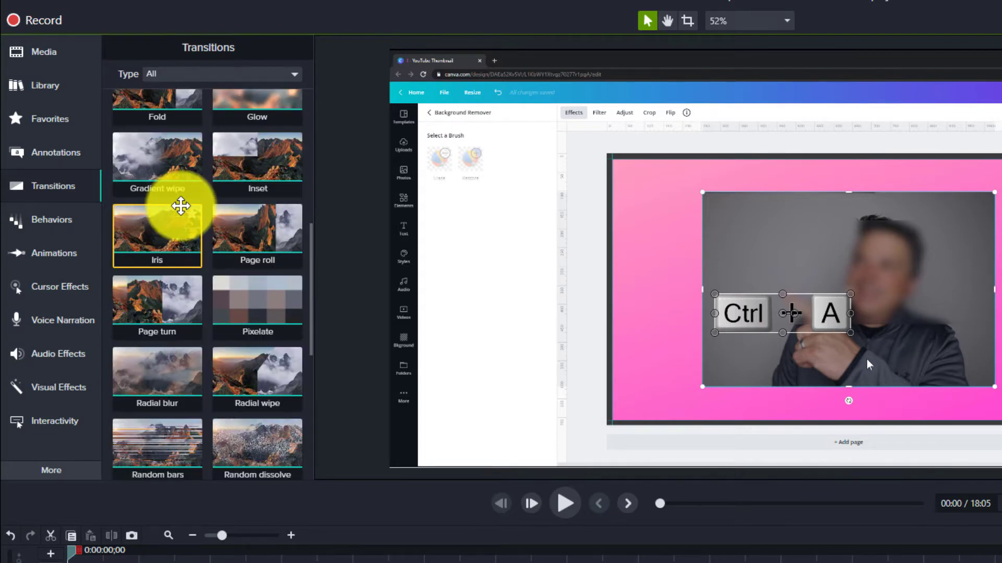
scroll(181, 206, down, 1)
scroll(203, 246, down, 2)
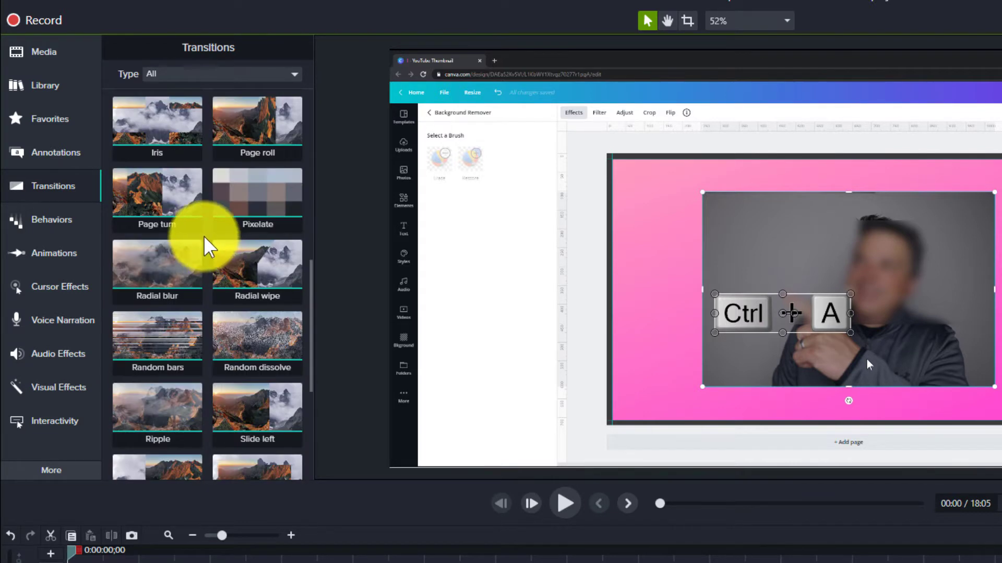
click(68, 229)
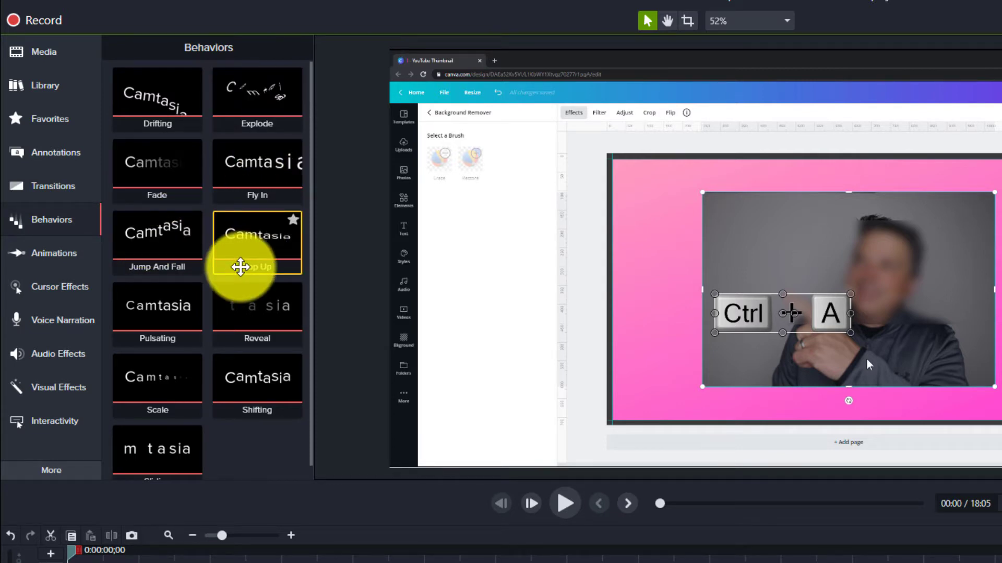
scroll(242, 358, down, 1)
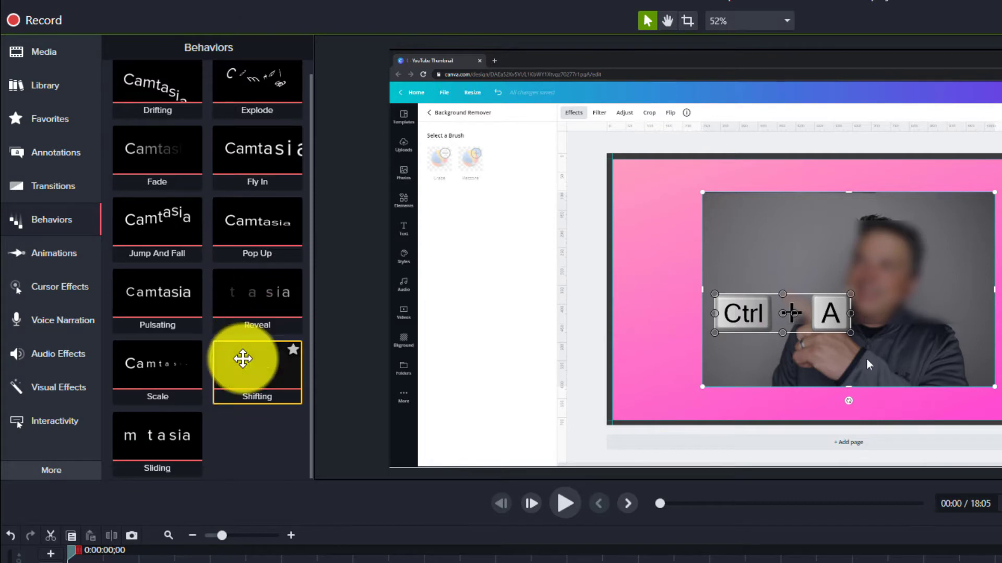
Examine the zoom-and-pan animations, cursor effects, voice narration options, audio effects and visual effects.
click(44, 255)
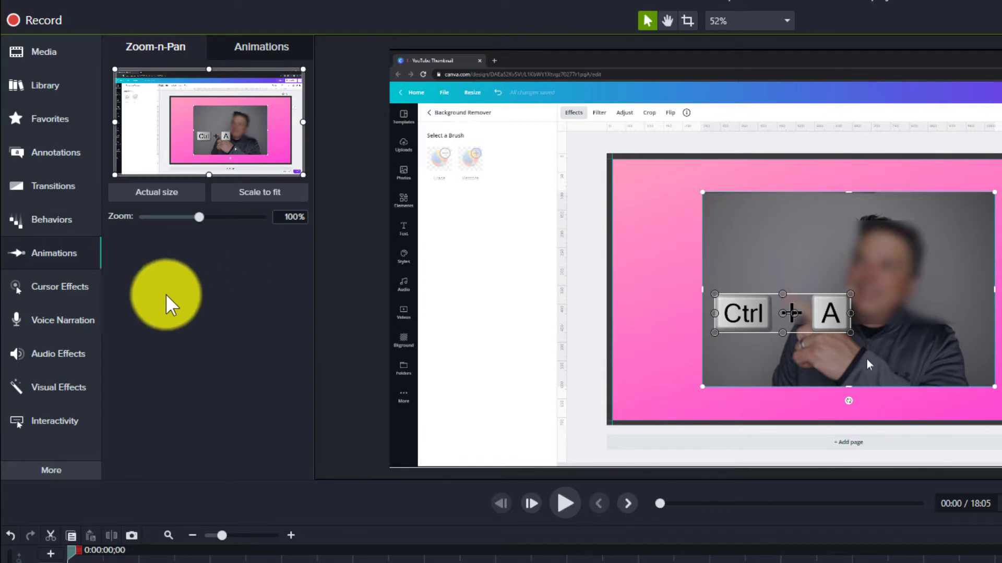
click(68, 292)
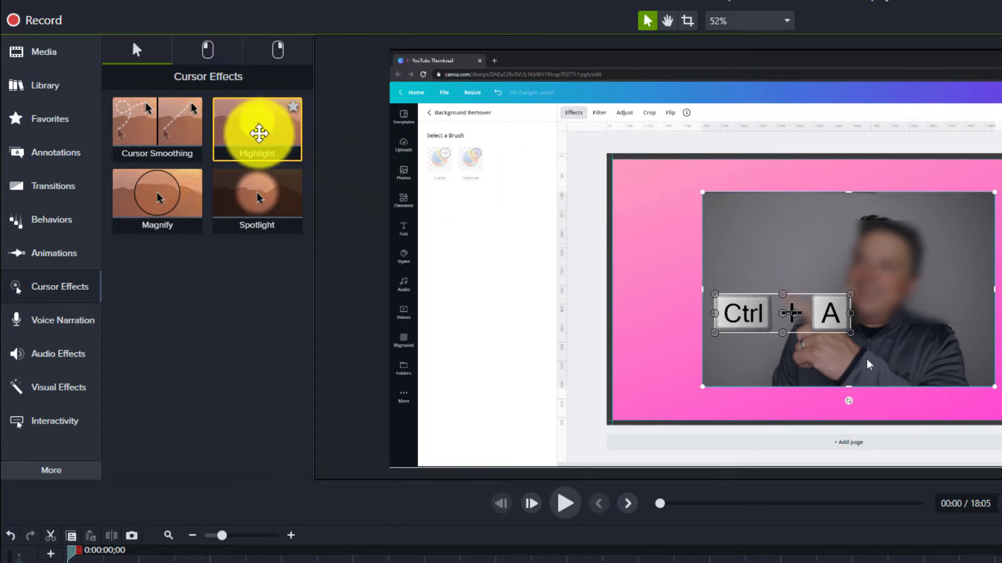
click(42, 321)
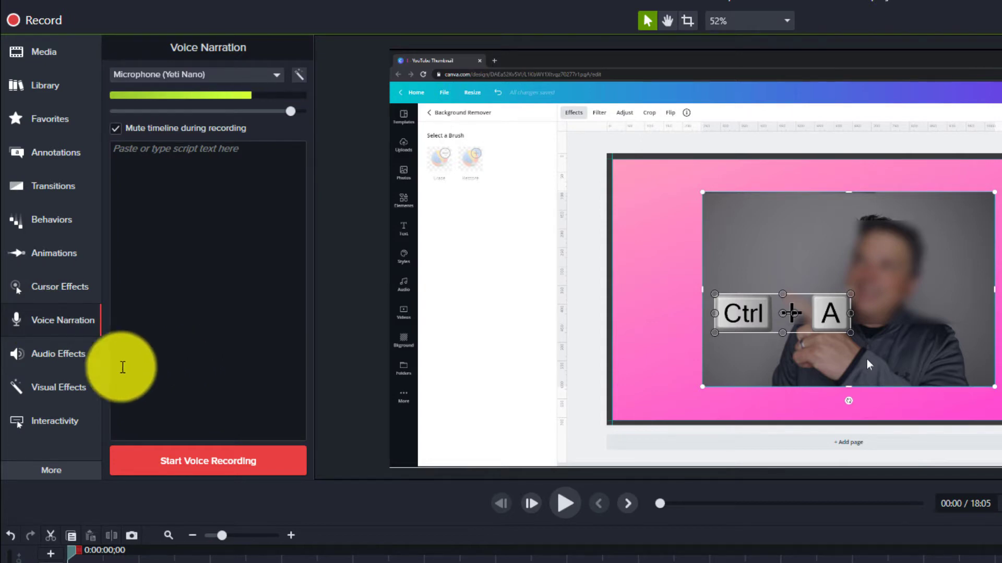
click(68, 360)
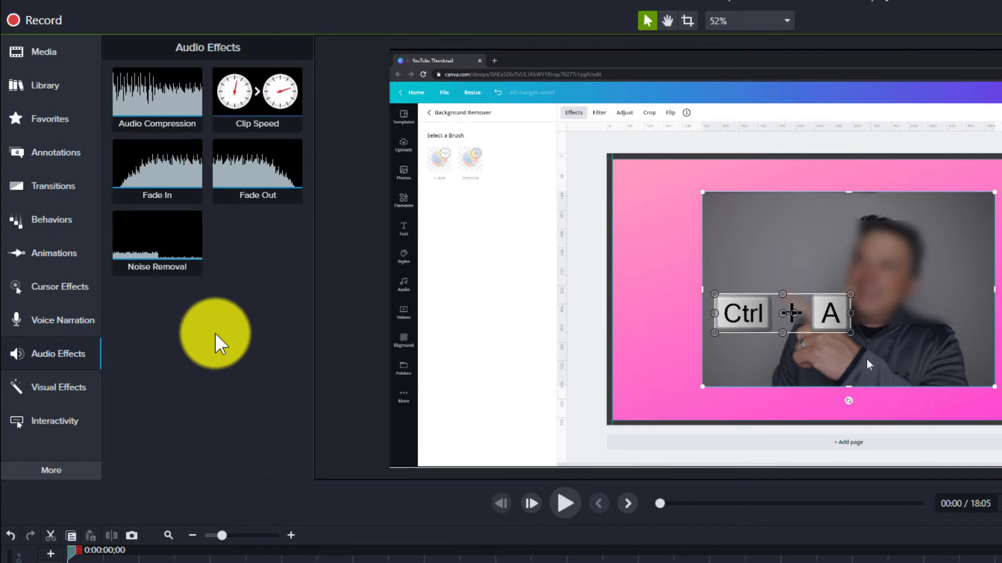
click(81, 387)
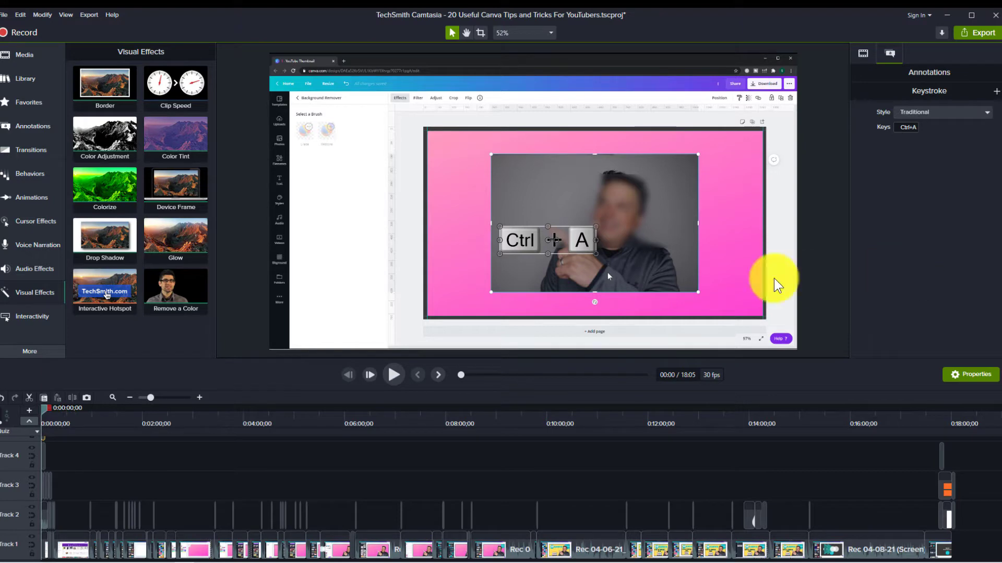
Select the Track 1 clip at about 34 seconds and set its scale to 37.6%, opacity to 84% and Z rotation to 167.2°.
drag(45, 409, 69, 410)
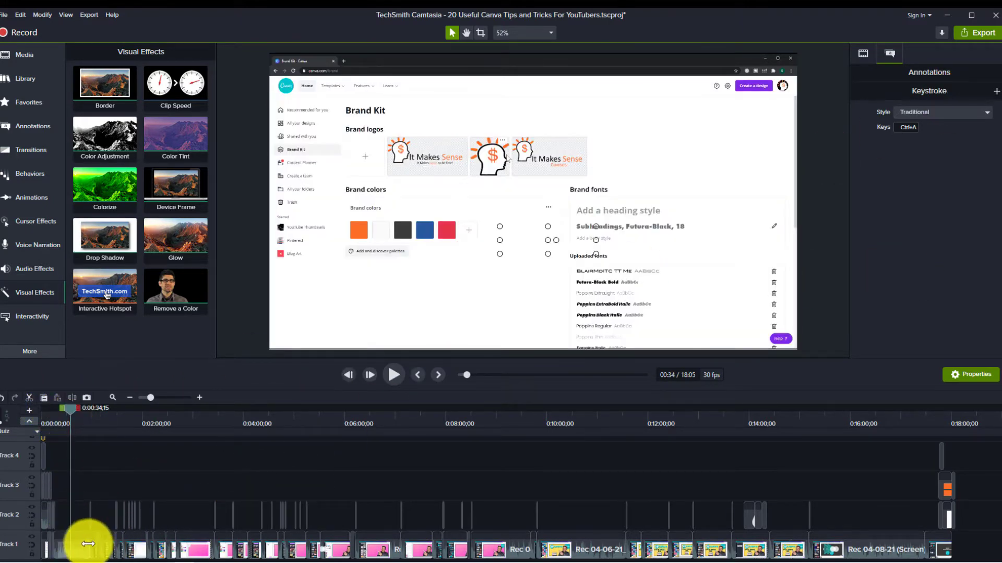
click(67, 542)
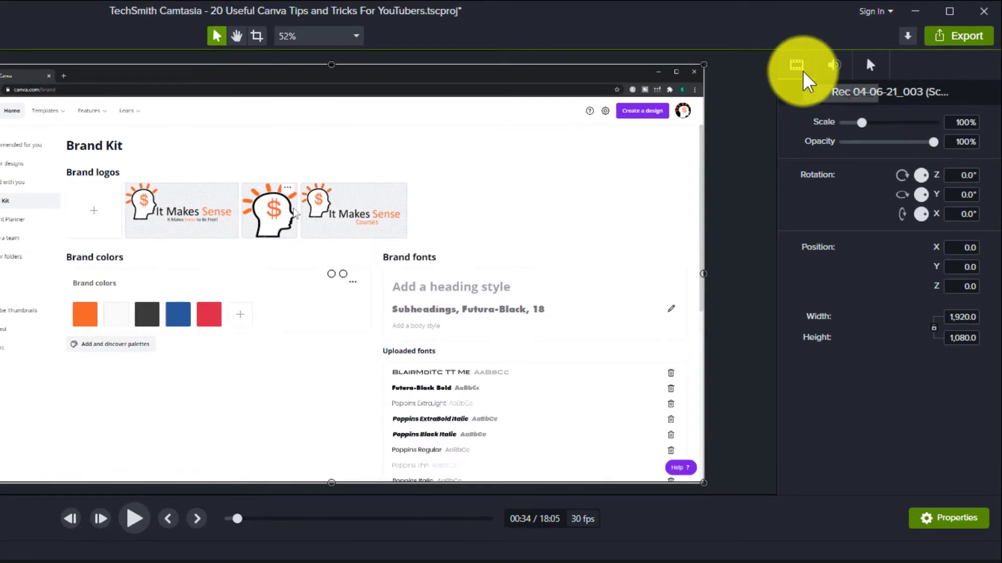
drag(877, 120, 903, 177)
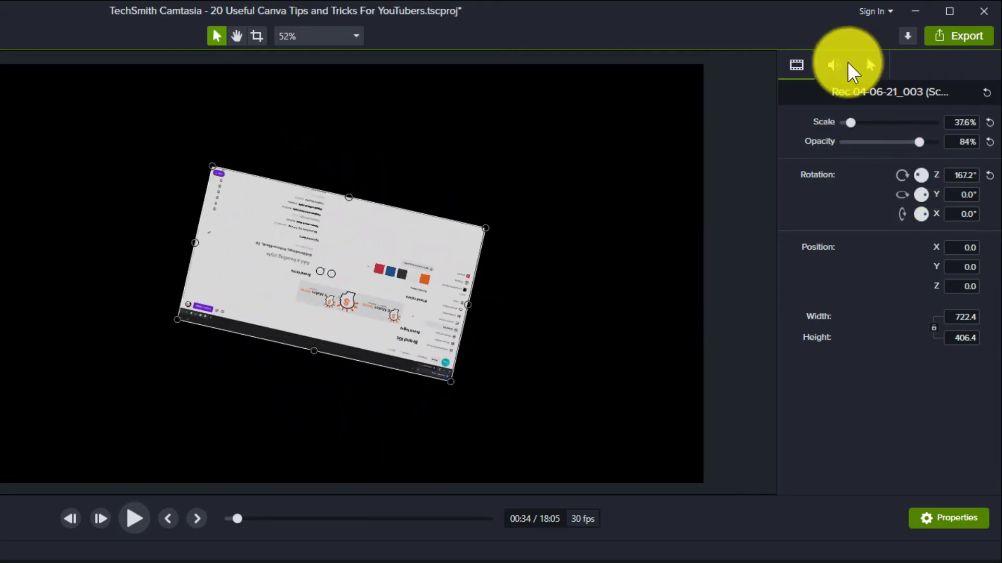
Reduce the selected clip's audio gain to 87% and show its cursor properties.
click(835, 64)
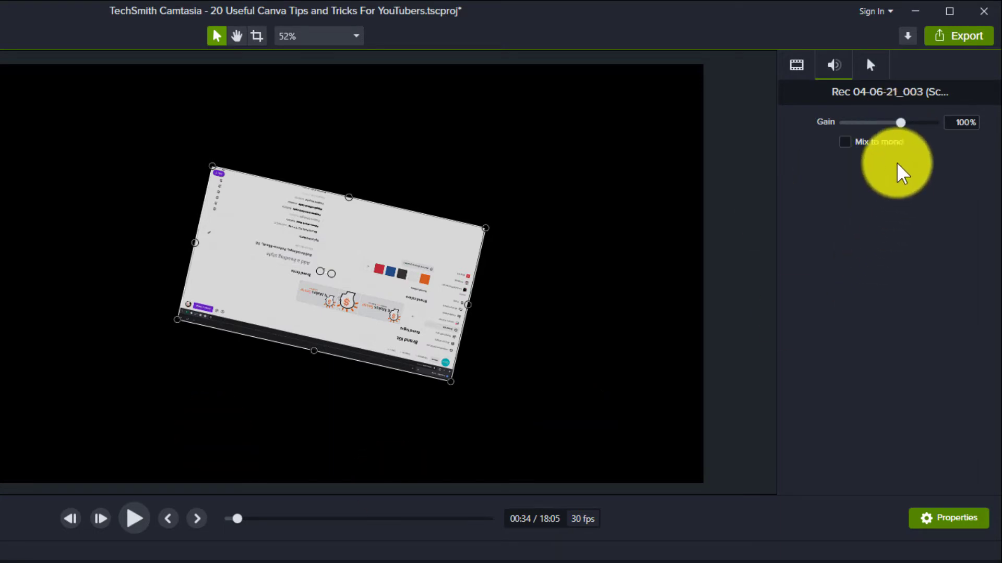
mouse_move(901, 123)
mouse_down()
mouse_move(886, 123)
mouse_move(896, 128)
mouse_up()
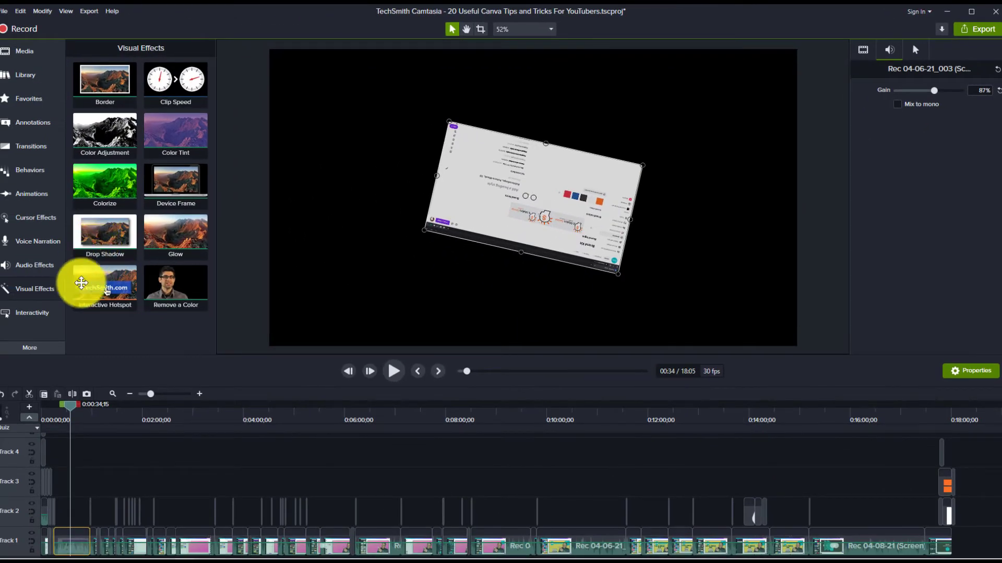
click(915, 49)
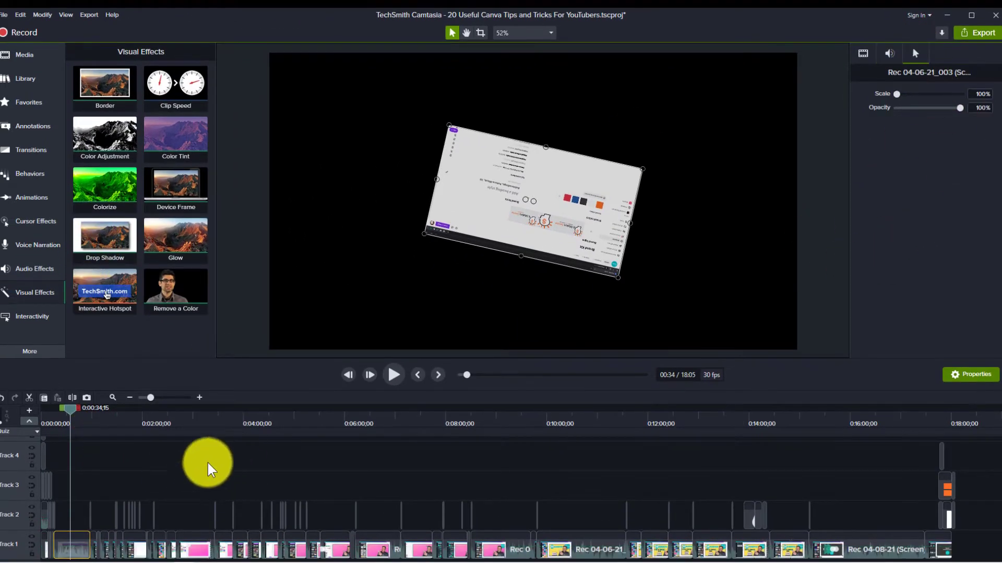
Scrub the playhead forward along the timeline to preview the footage.
drag(72, 411, 208, 424)
drag(195, 416, 337, 427)
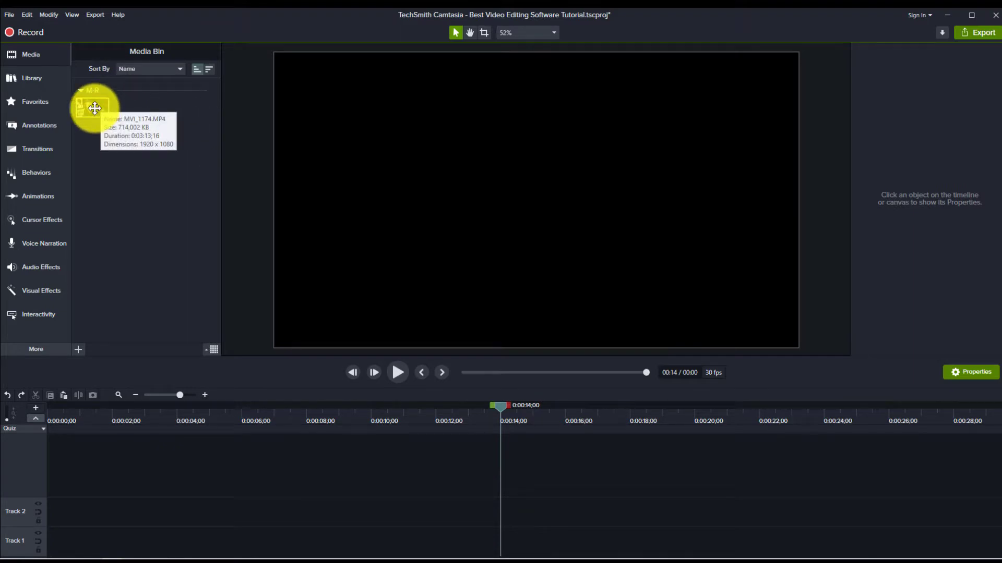
Place MVI_1174 from the media bin at the start of Track 1 and preview it from 0:00:02;12.
drag(94, 108, 78, 553)
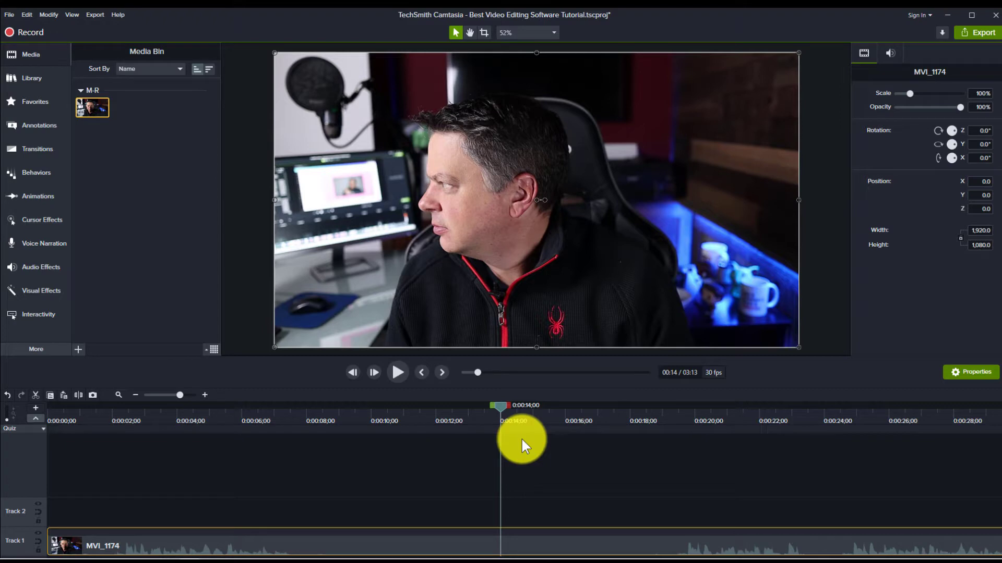
drag(500, 405, 125, 551)
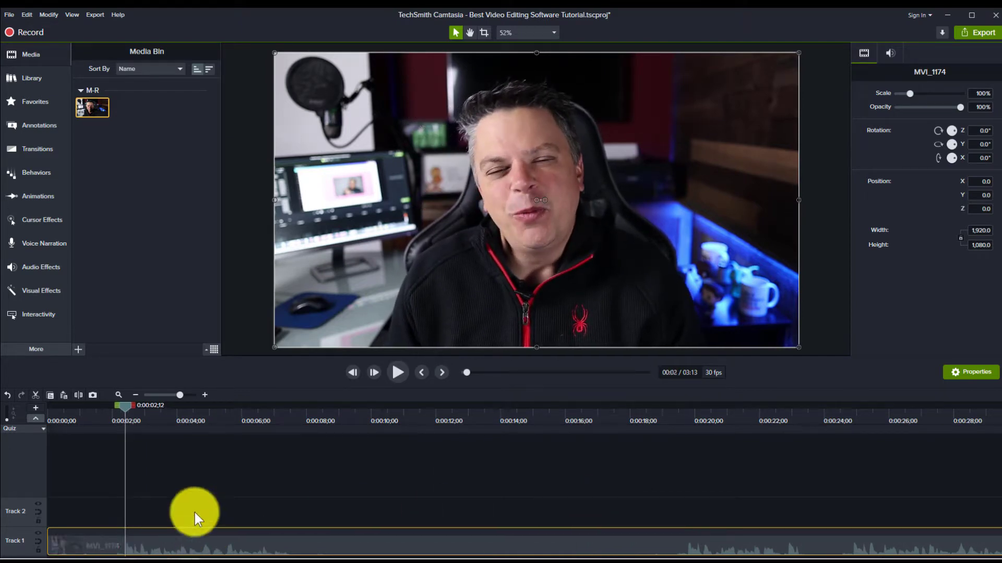
click(265, 466)
key(space)
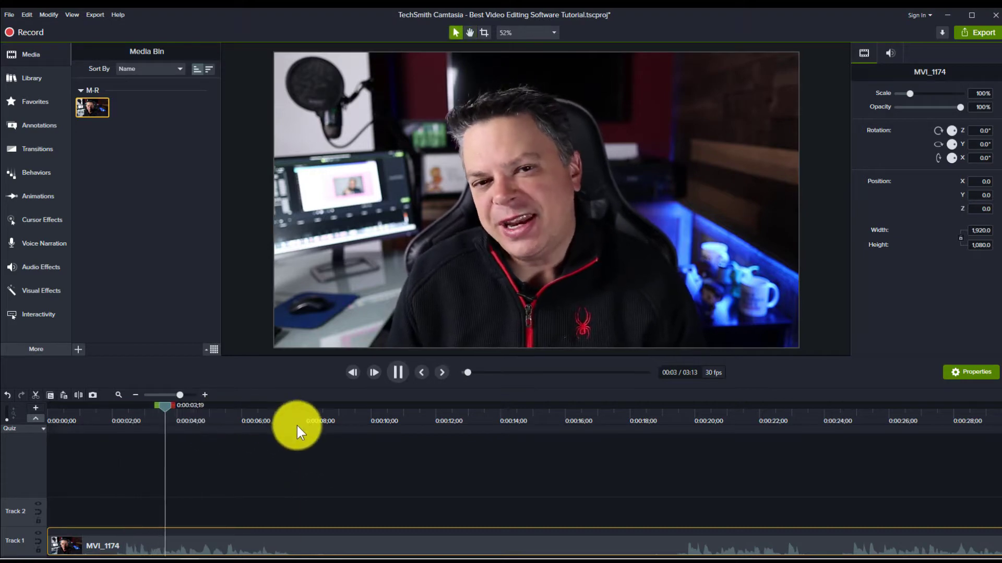
key(space)
Split the Track 1 clip at 0:00:01;29 and delete the short opening segment.
drag(201, 417, 113, 439)
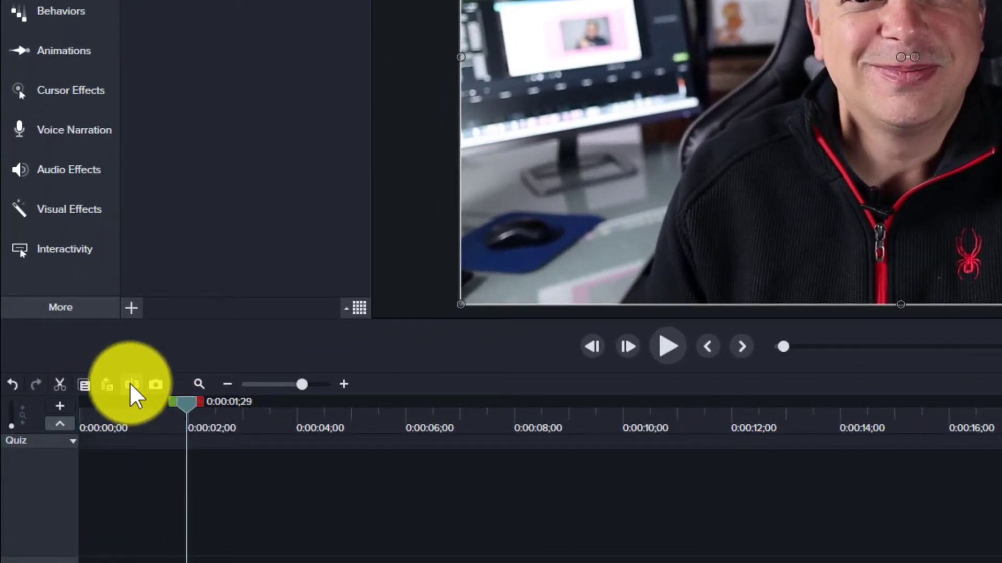
click(131, 386)
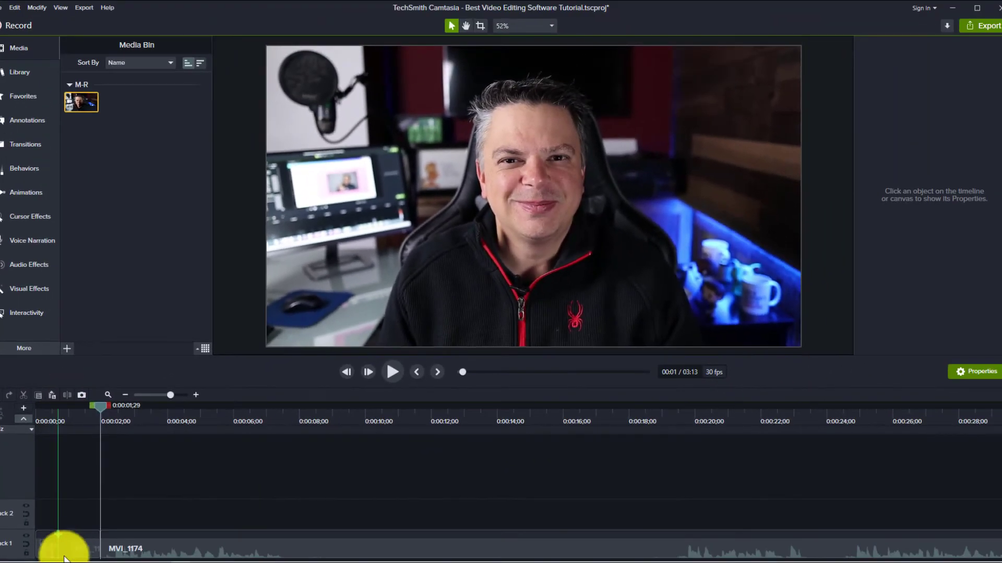
drag(104, 406, 195, 408)
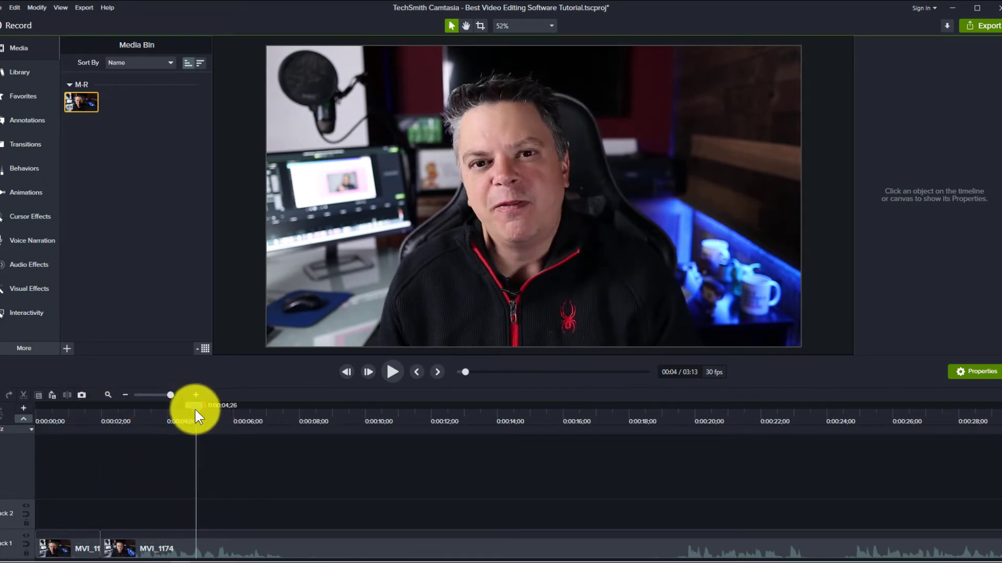
click(63, 552)
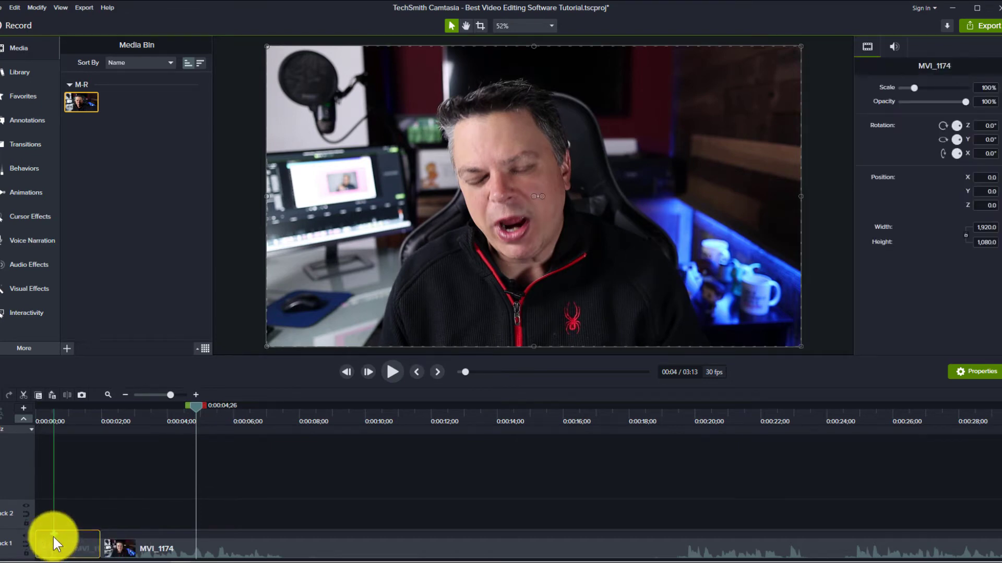
key(Delete)
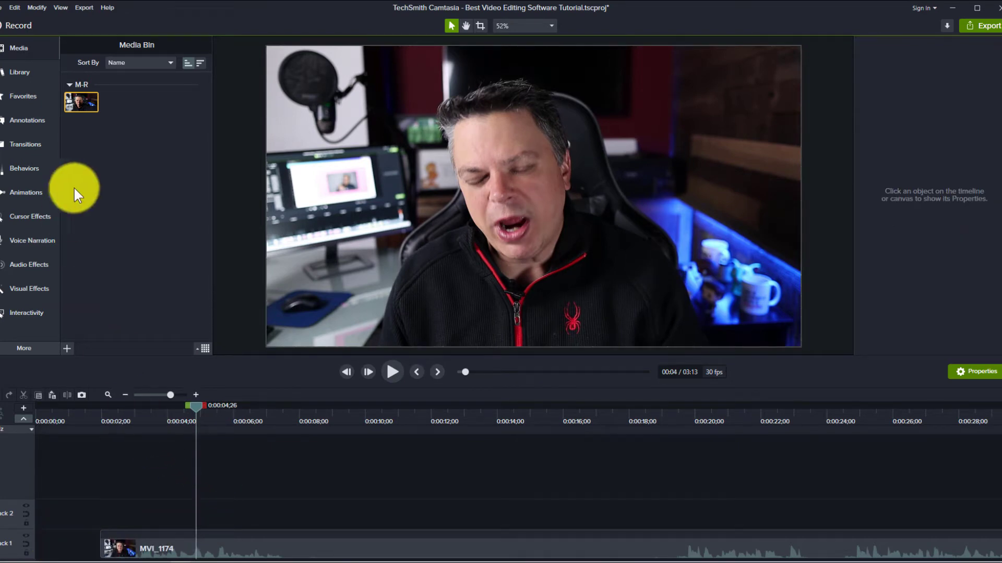
Undo the deletion of the opening segment and the split.
click(18, 13)
click(20, 19)
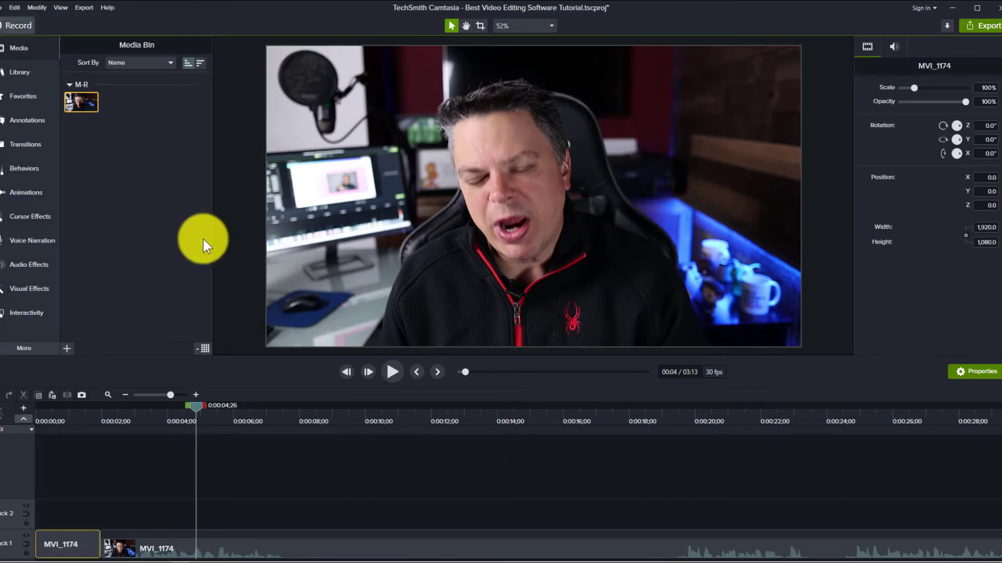
click(14, 8)
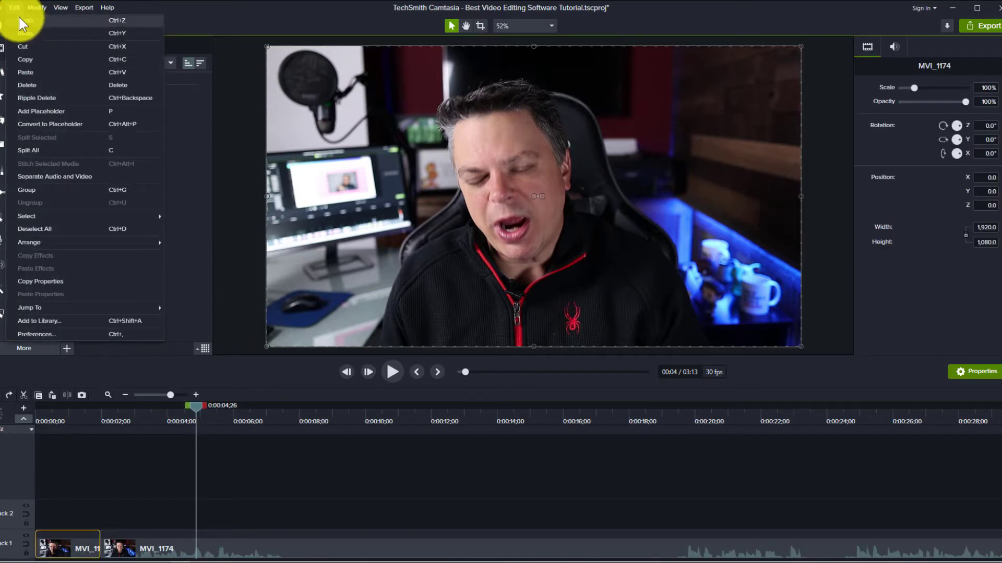
click(20, 19)
Cut the range from the timeline start to 0:00:02;04 out of the clip and play the new opening.
drag(197, 409, 106, 444)
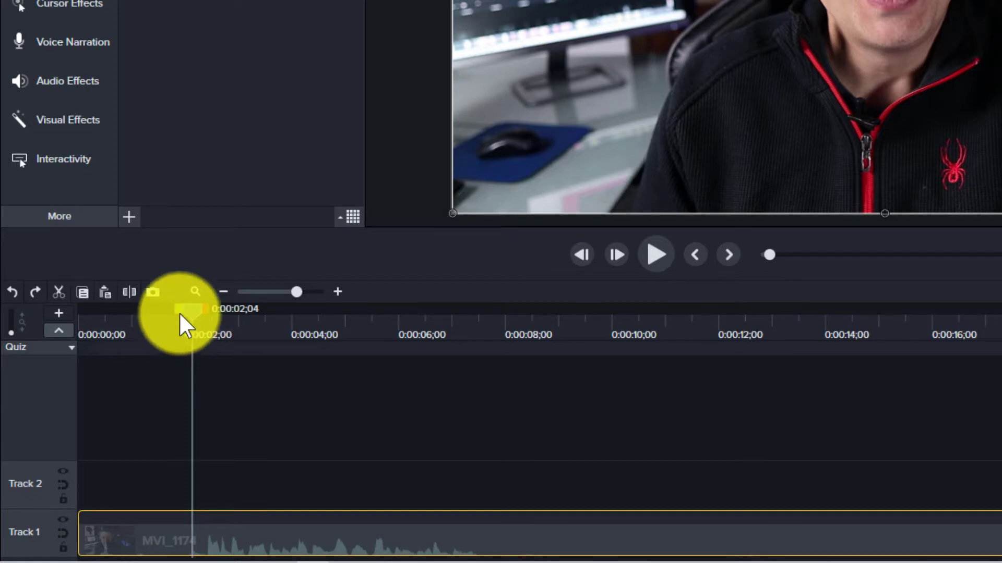
drag(178, 308, 53, 346)
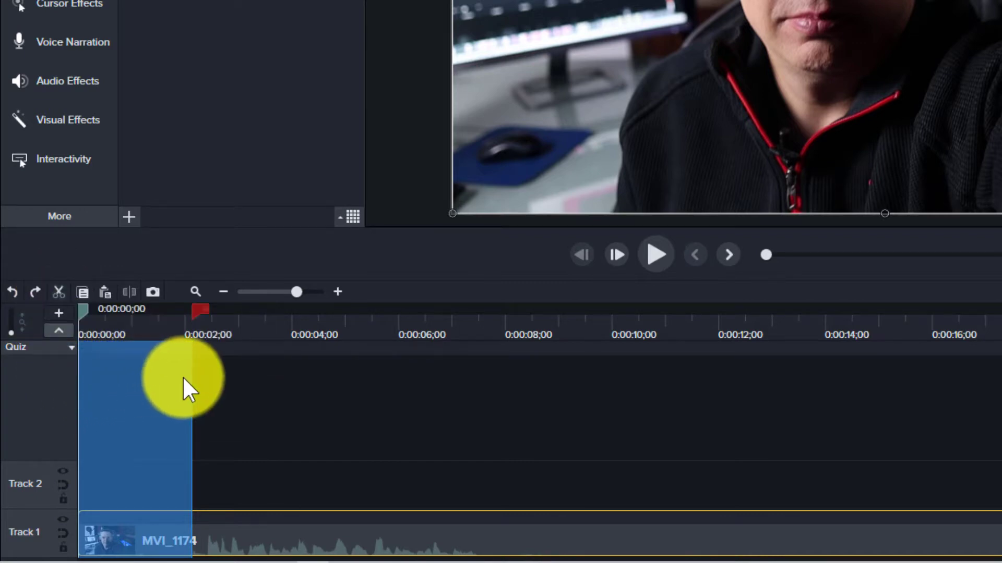
click(56, 293)
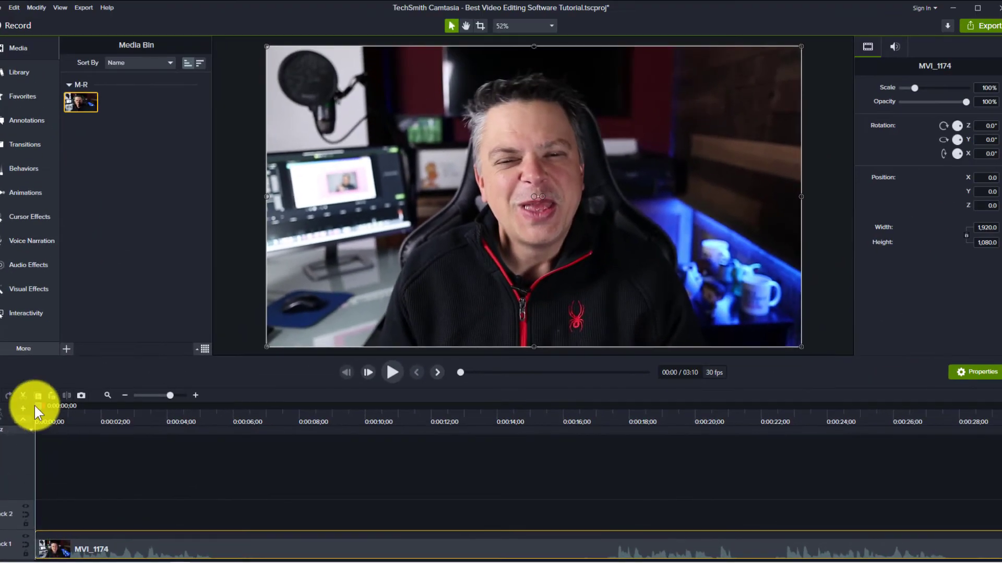
click(391, 372)
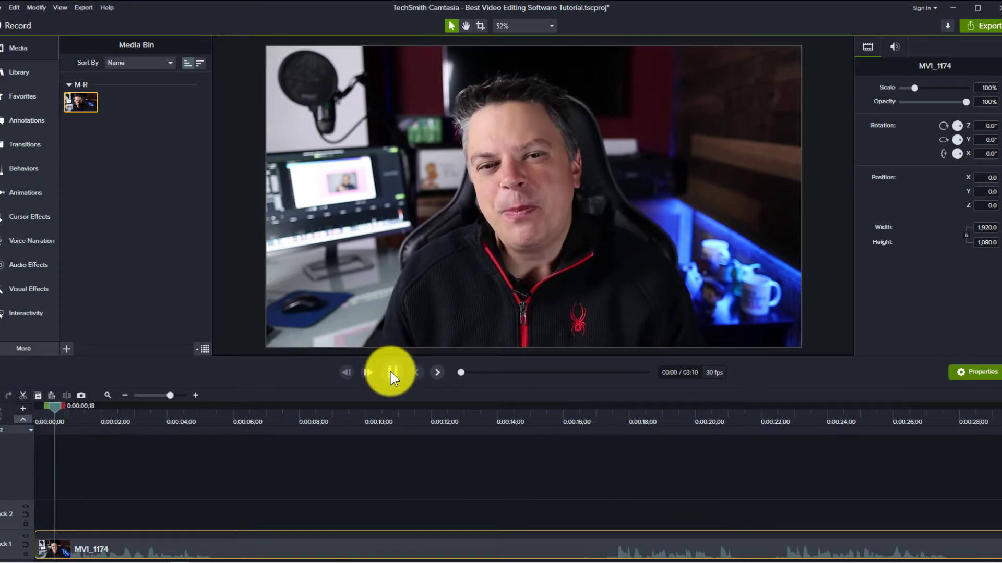
click(391, 372)
Split the clip at about 0:00:05;16 and 0:00:17;19, delete the middle segment and close the gap on Track 1.
drag(75, 405, 224, 434)
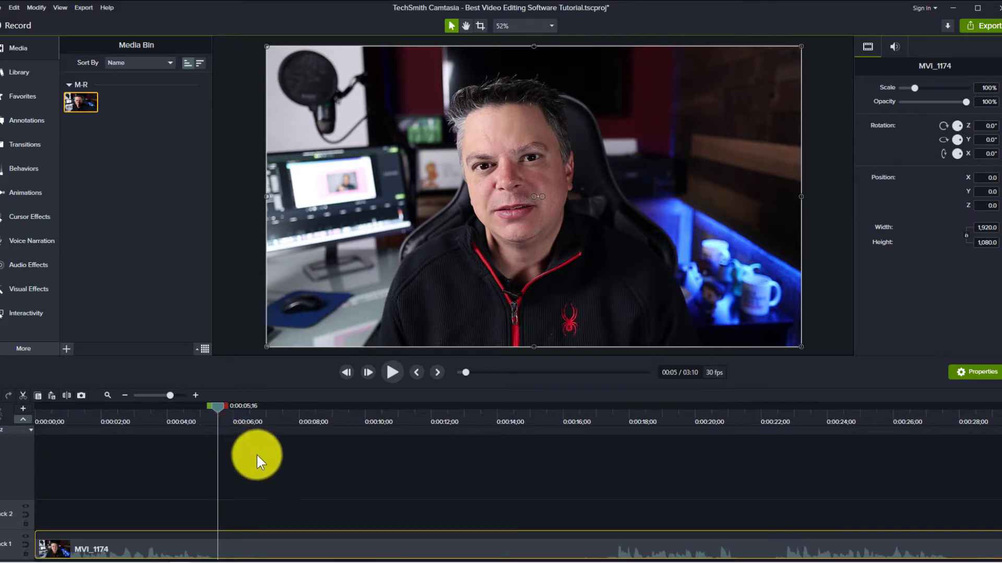
drag(216, 409, 619, 409)
key(s)
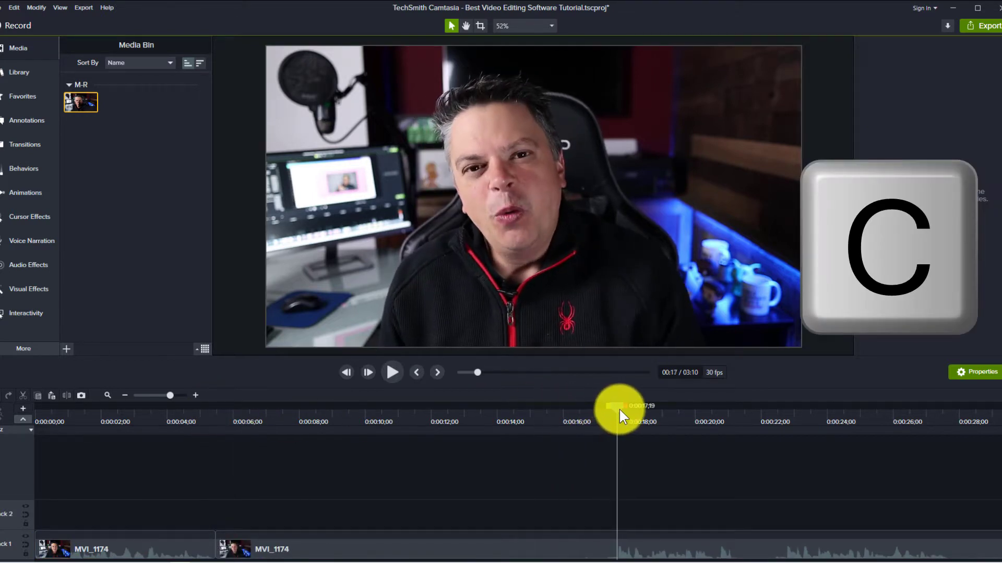
key(s)
click(515, 553)
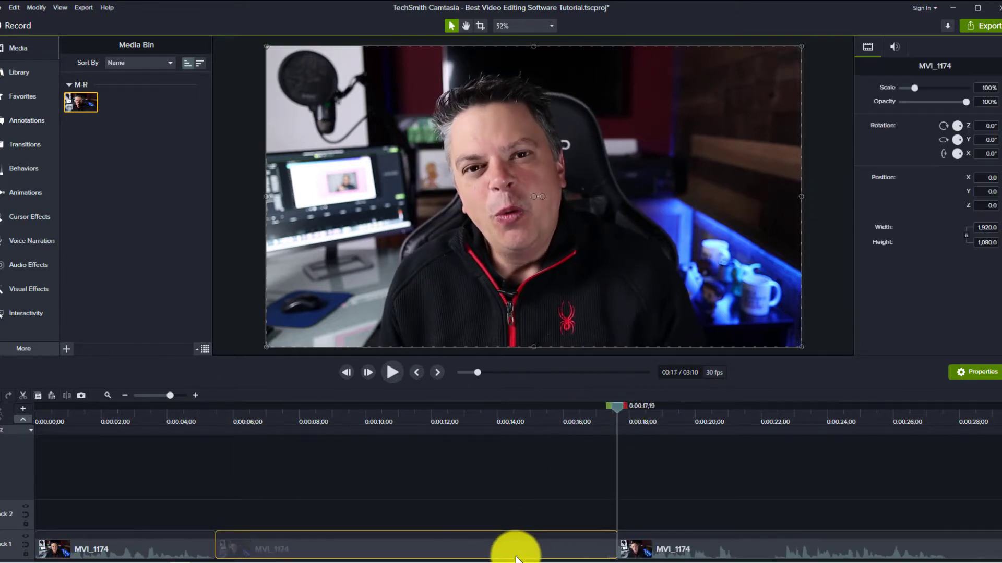
key(Delete)
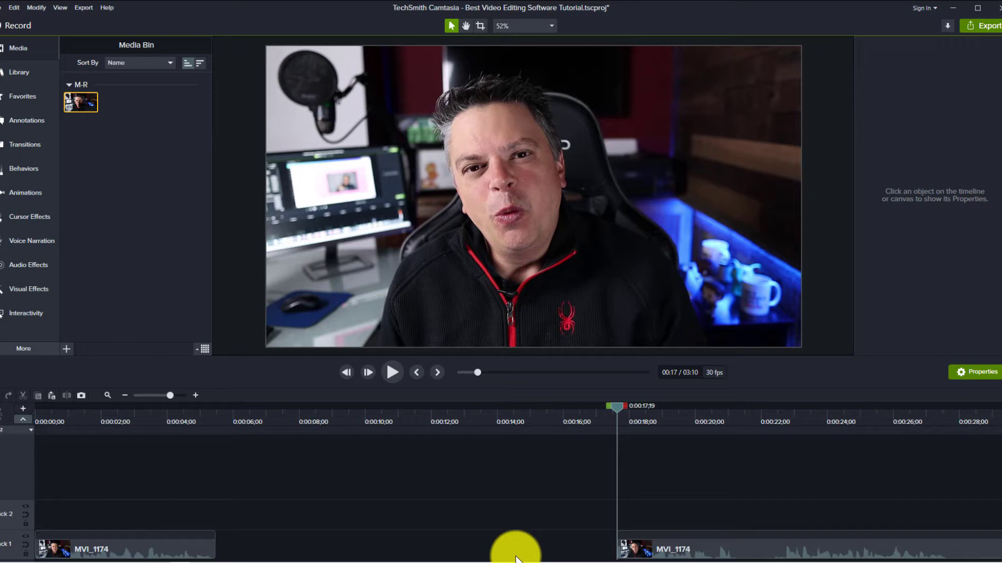
drag(687, 549, 596, 549)
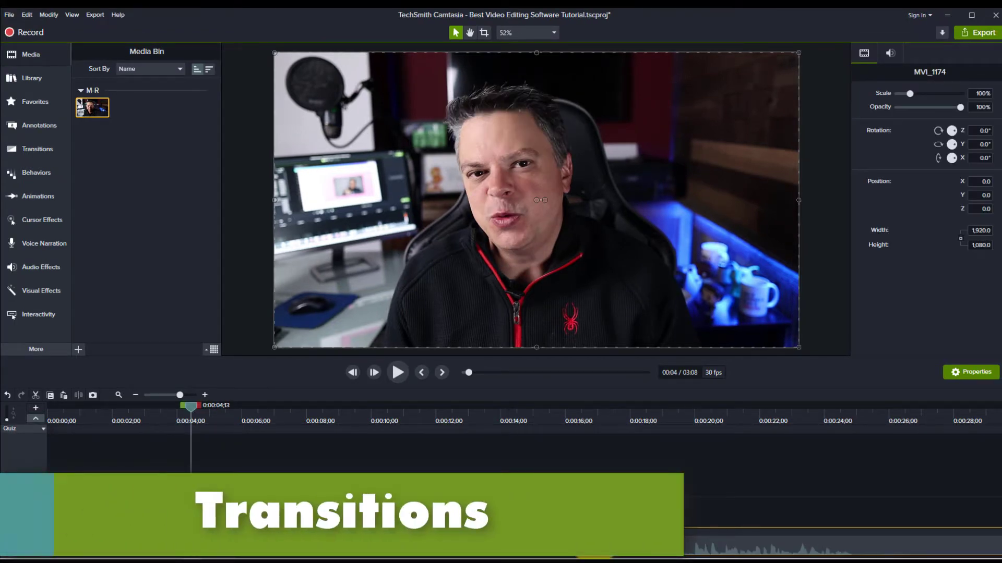
drag(597, 550, 272, 549)
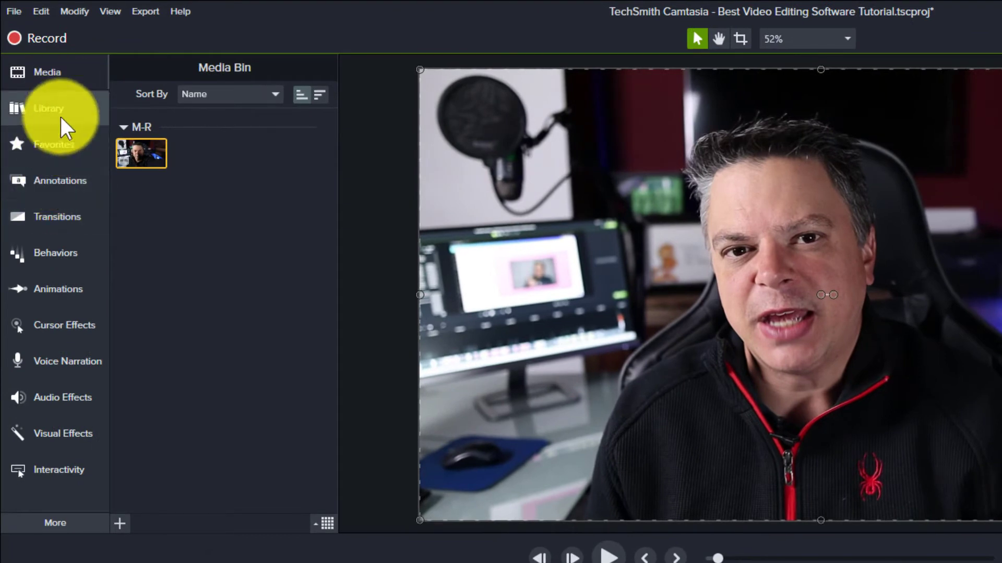
Browse the transitions and apply Cube rotate at the cut between the two Track 1 clips.
click(48, 225)
scroll(273, 339, down, 5)
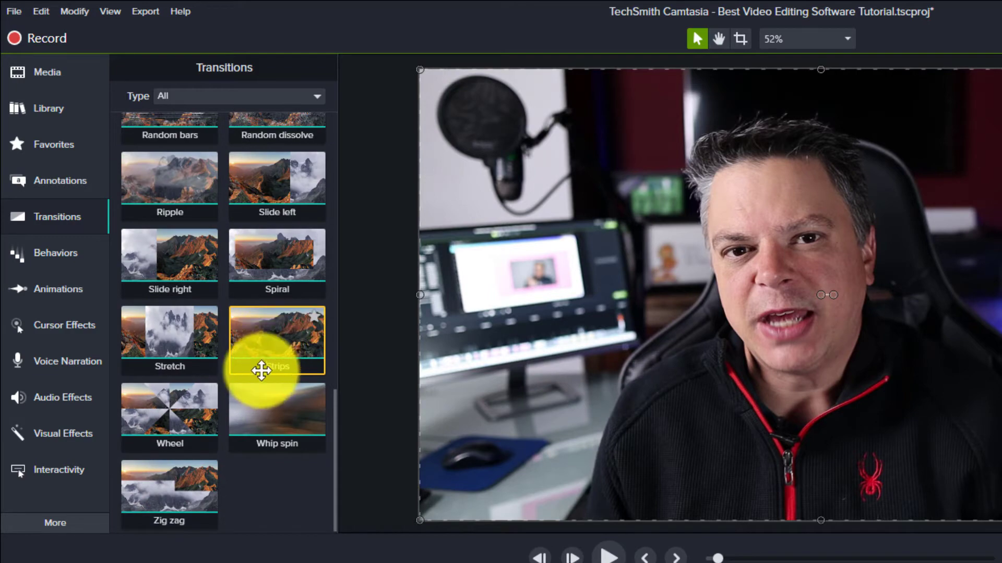
scroll(243, 402, up, 5)
scroll(242, 405, up, 5)
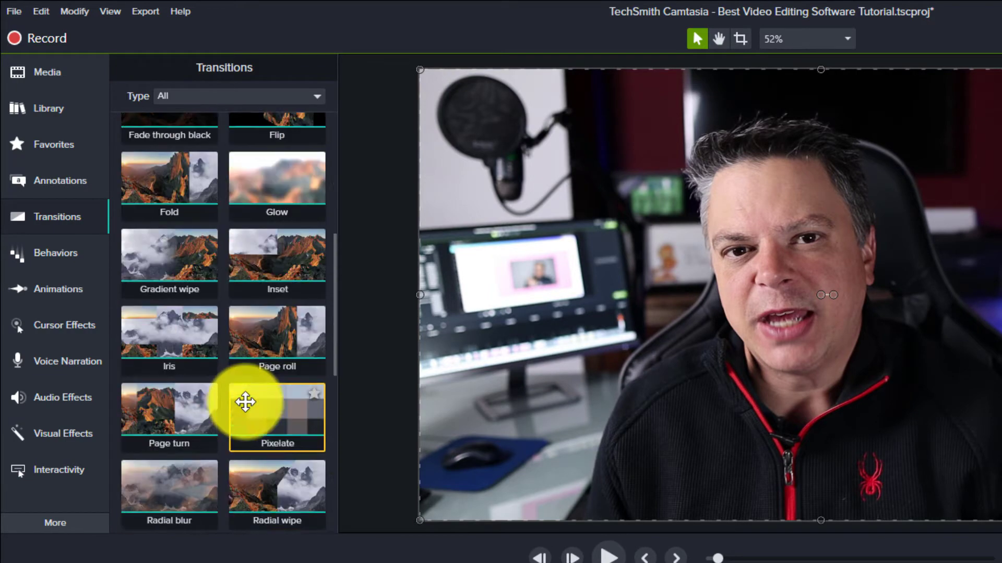
scroll(237, 410, up, 3)
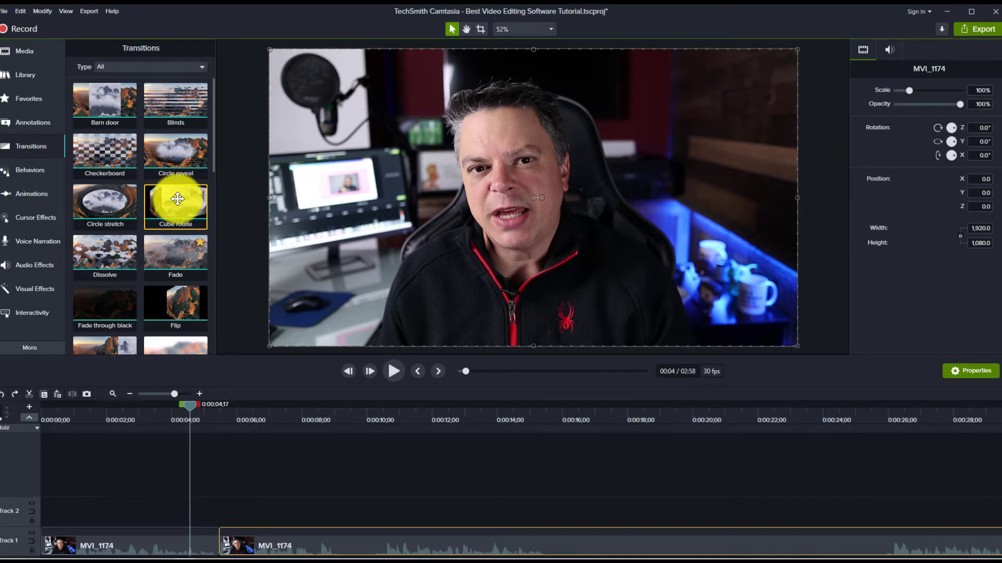
drag(177, 199, 220, 500)
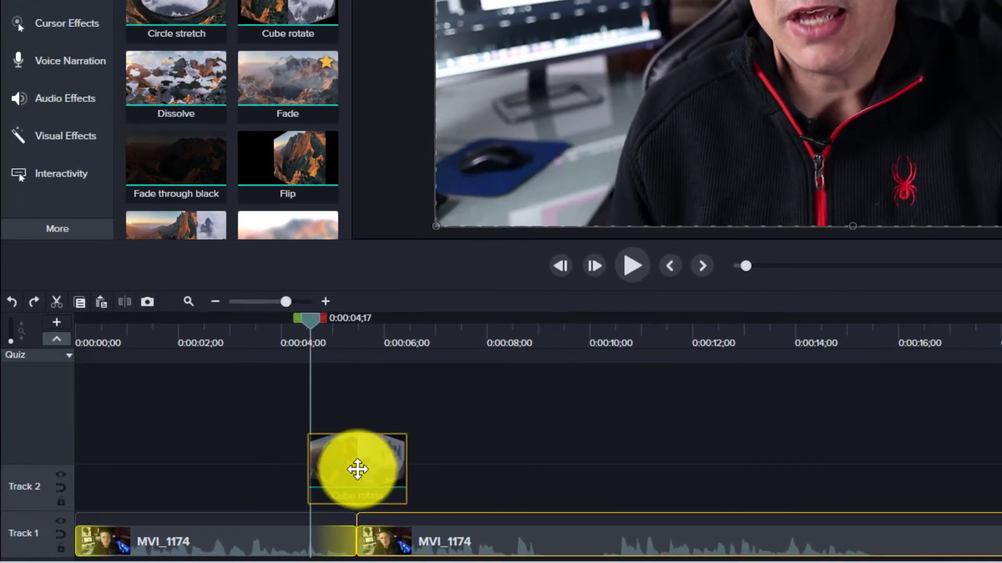
drag(358, 470, 363, 543)
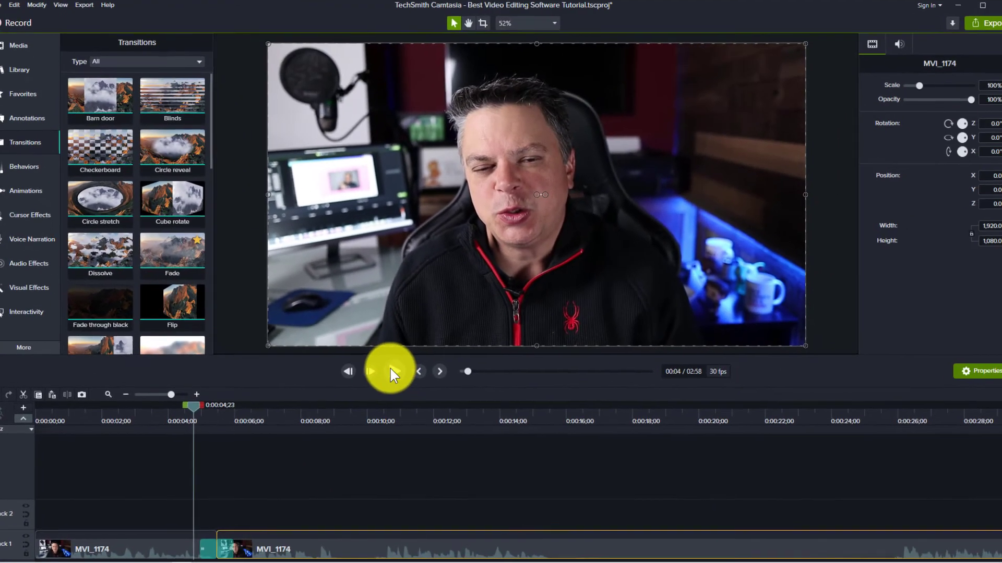
Preview the Cube rotate transition and lengthen it on the timeline.
click(391, 370)
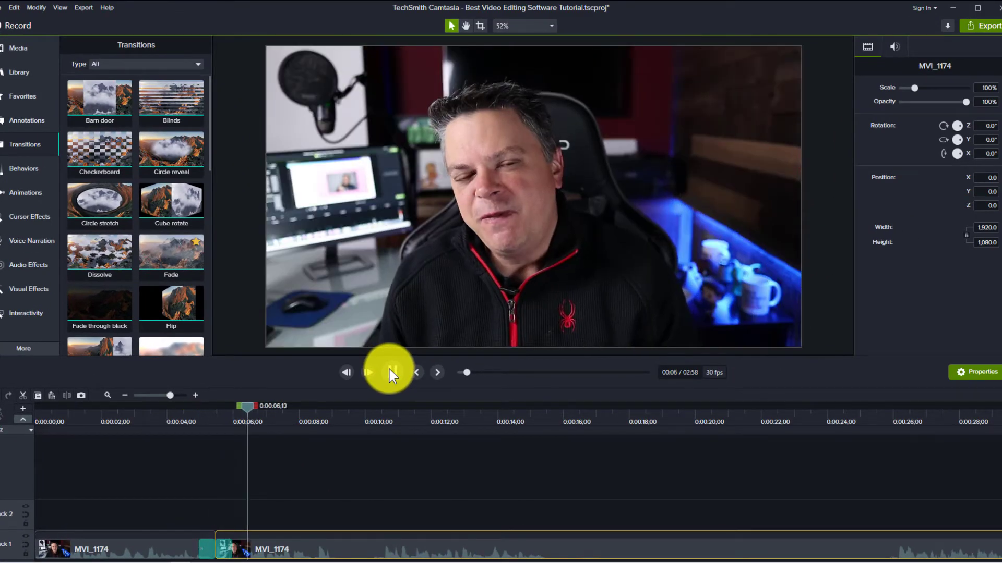
click(390, 369)
drag(252, 409, 180, 427)
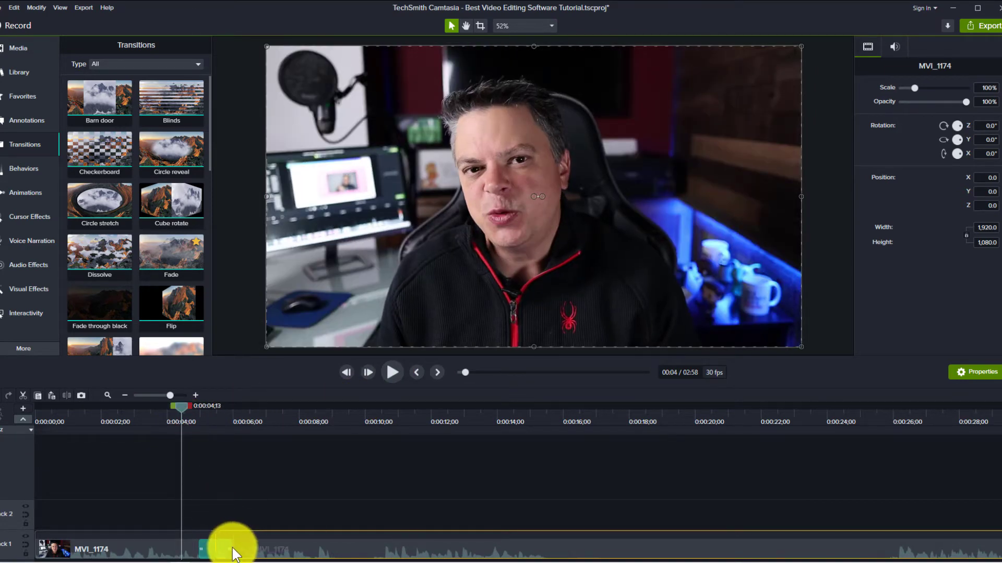
mouse_move(227, 544)
mouse_down()
mouse_move(297, 548)
mouse_move(233, 546)
mouse_move(223, 558)
mouse_up()
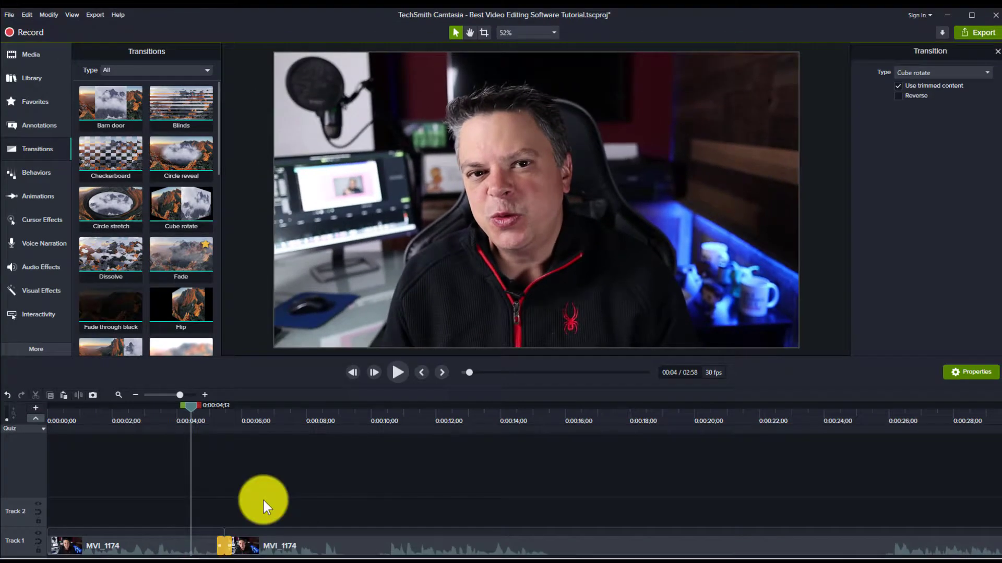
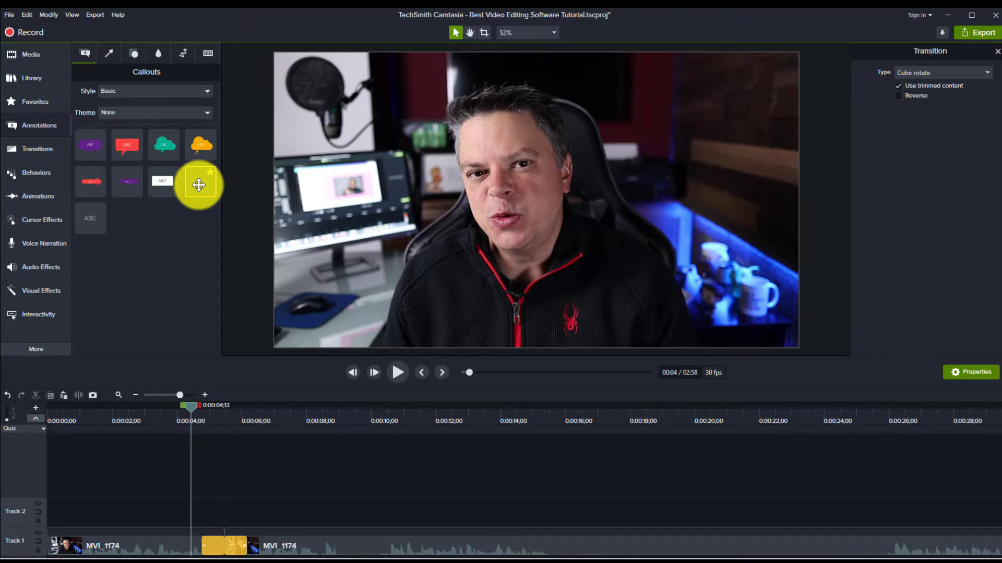
Add a plain text callout reading "How To Add Text" on the canvas beside the speaker and set its font to ALESAND.
drag(198, 185, 711, 155)
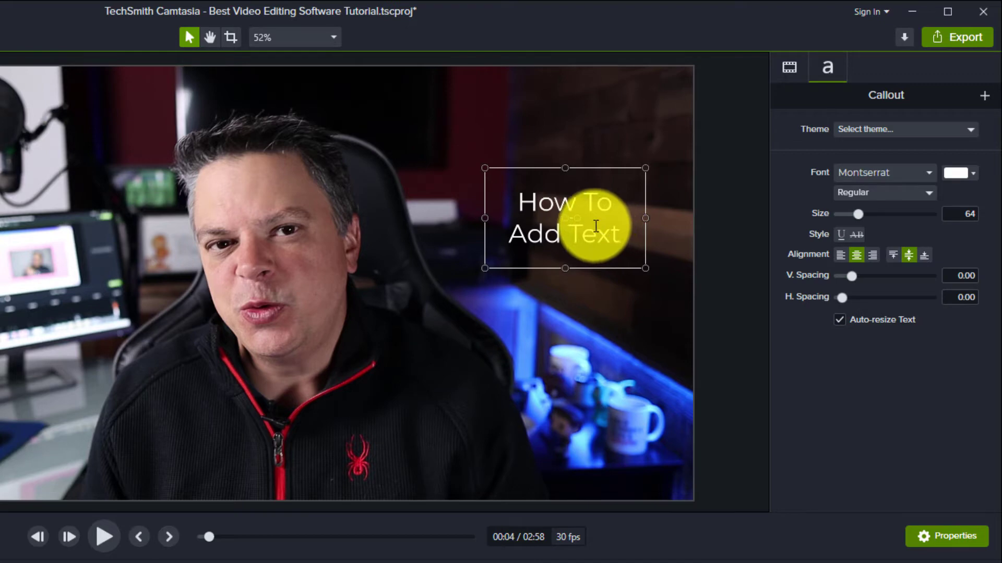
click(878, 137)
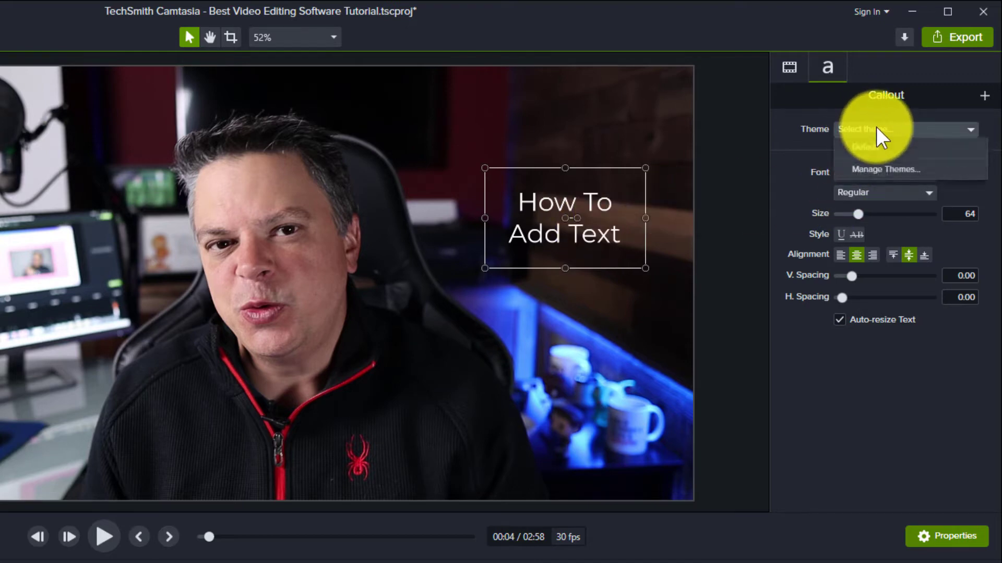
click(803, 155)
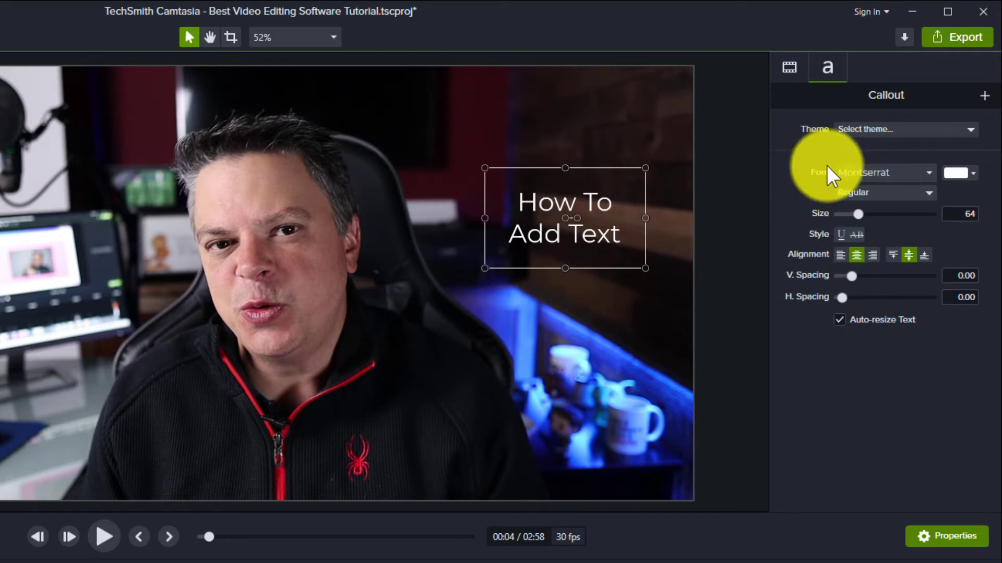
drag(626, 238, 509, 202)
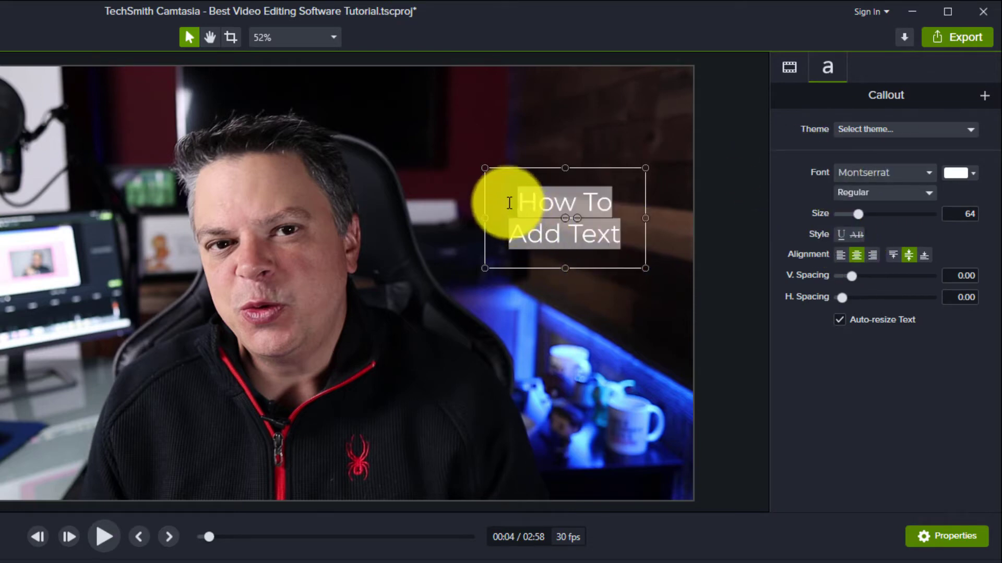
click(929, 176)
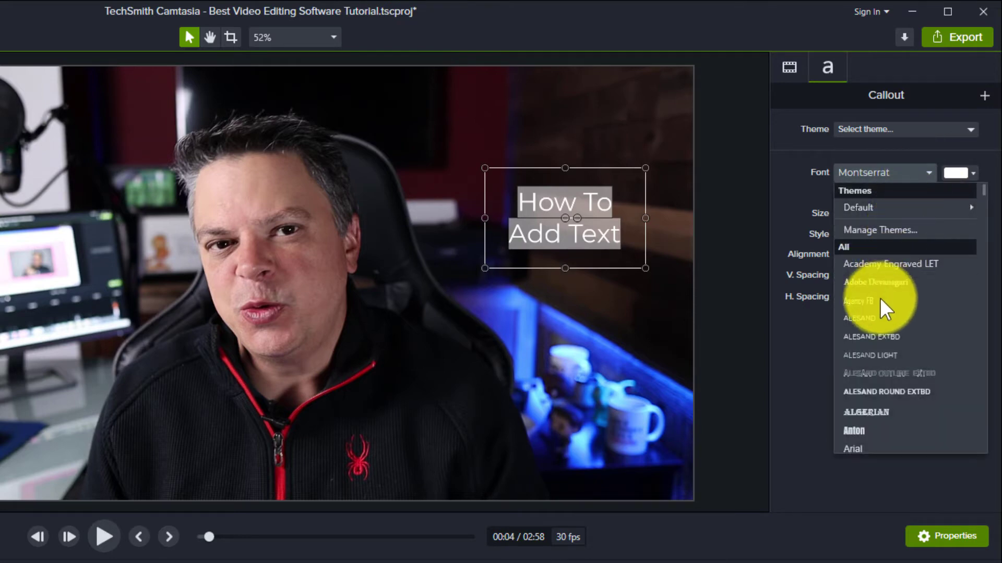
click(871, 319)
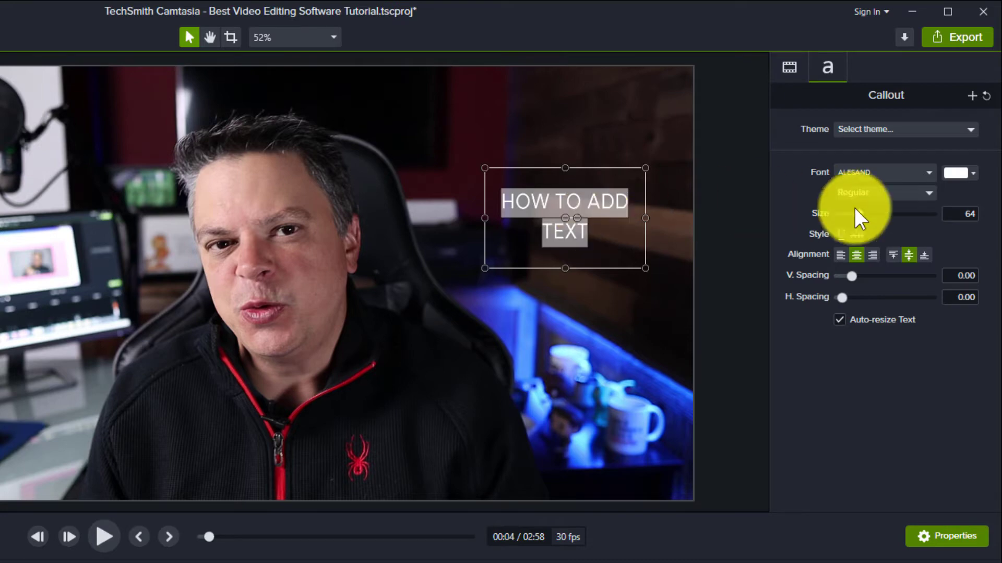
Set the text callout's size to 123, align it left and set its vertical spacing to 0.32.
drag(860, 214, 881, 213)
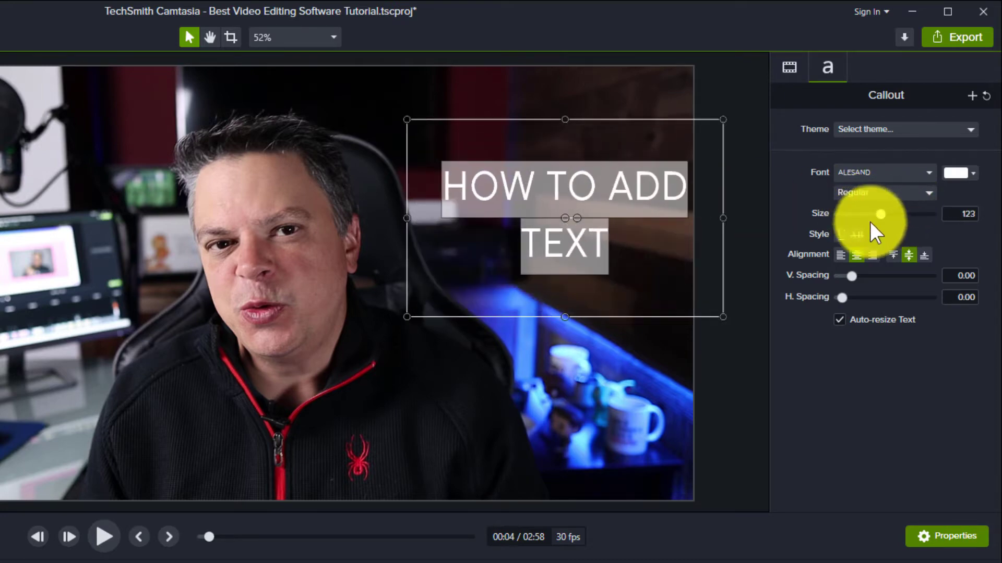
click(841, 255)
click(857, 255)
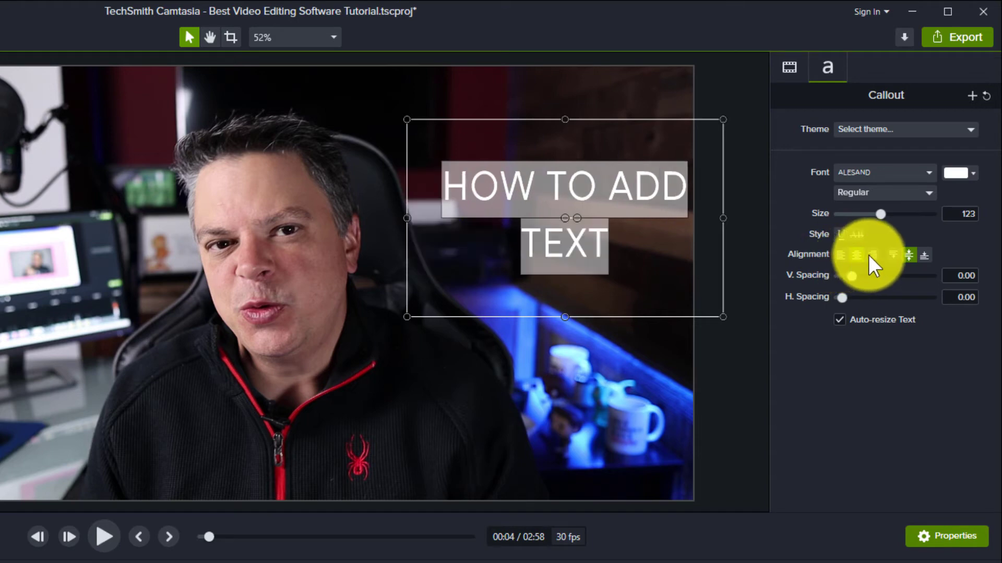
click(872, 255)
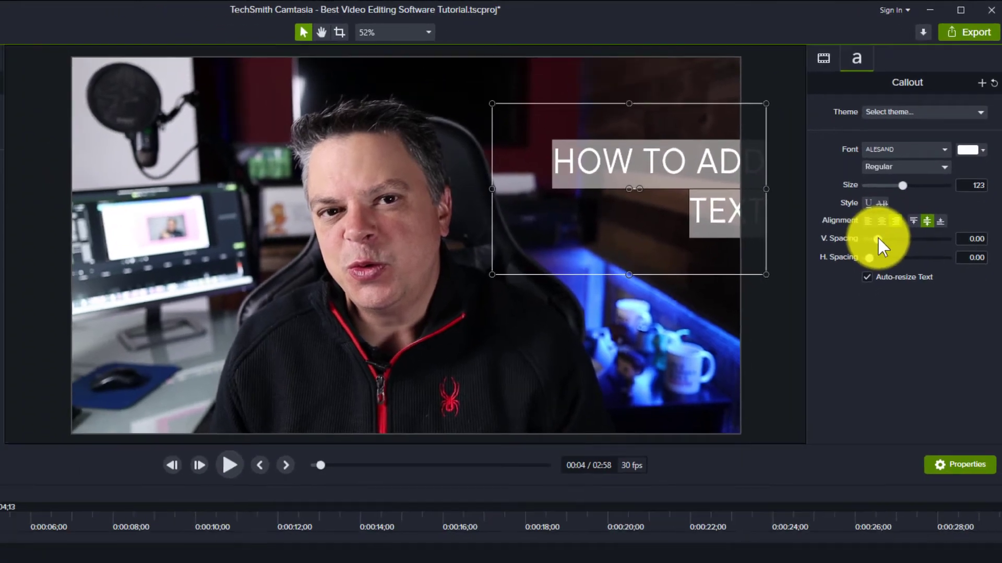
drag(851, 276, 863, 273)
drag(920, 191, 917, 191)
click(903, 177)
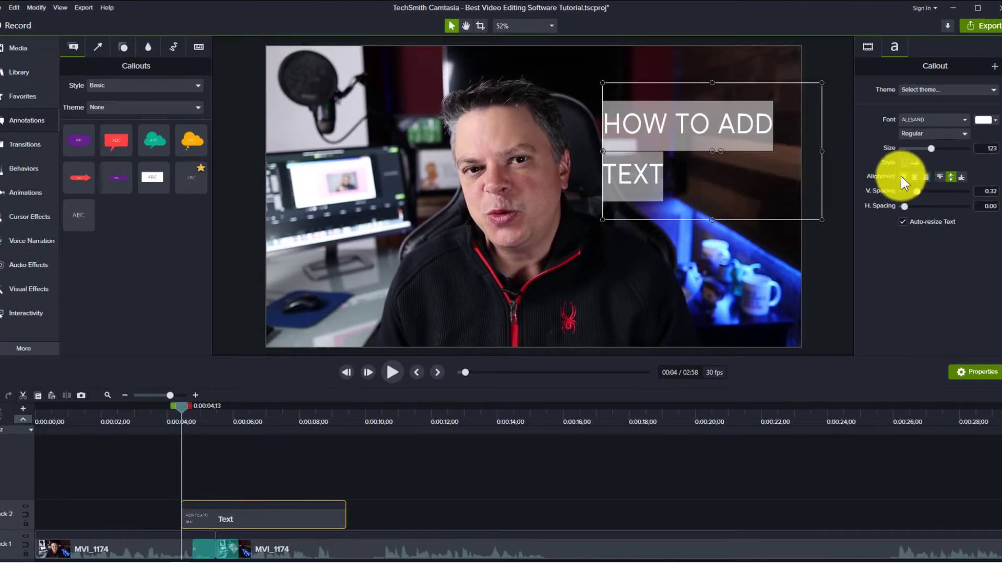
Shrink the text callout to size 114, place it low beside the speaker and extend its clip to about 0:00:13.
drag(603, 83, 663, 136)
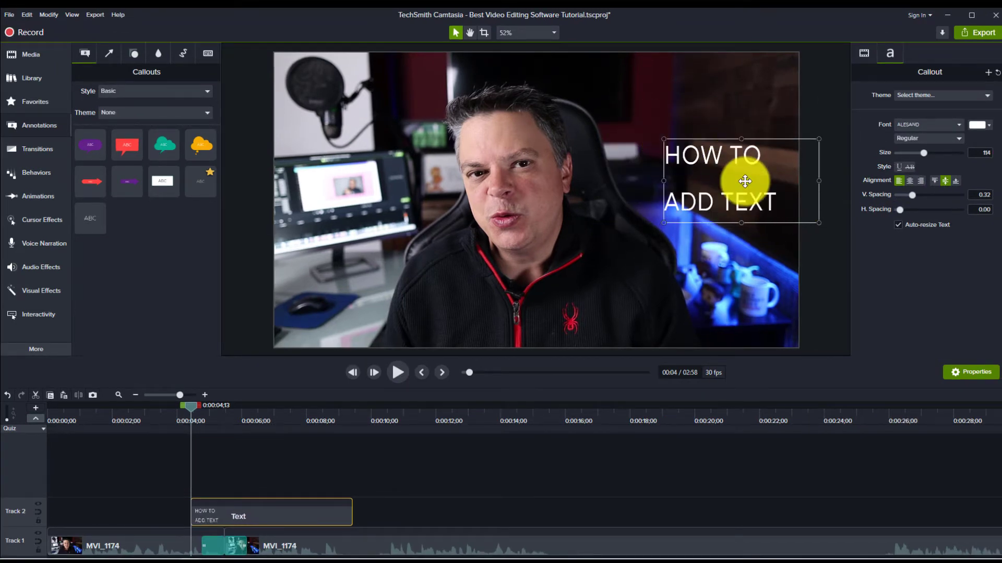
drag(745, 181, 673, 283)
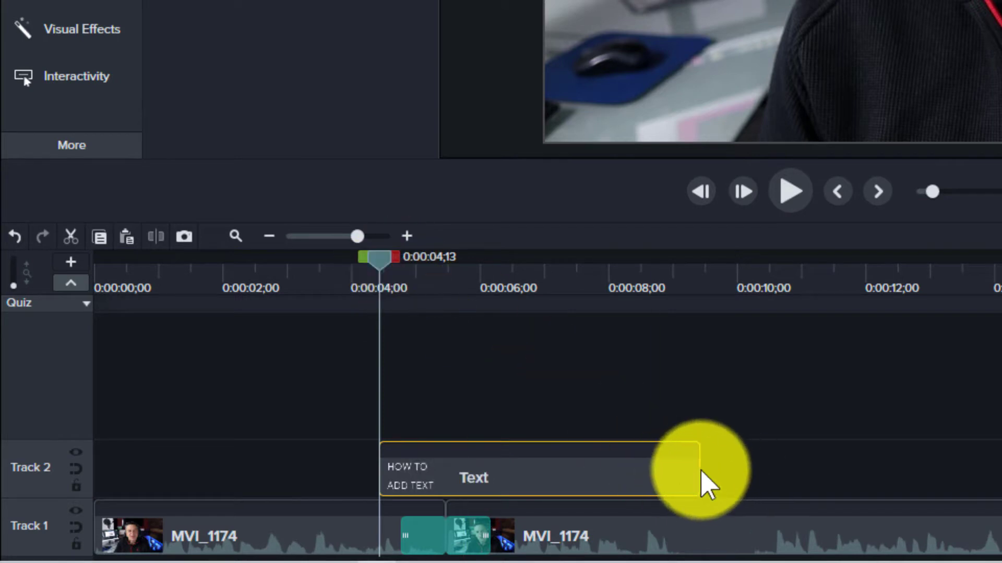
drag(697, 463, 955, 489)
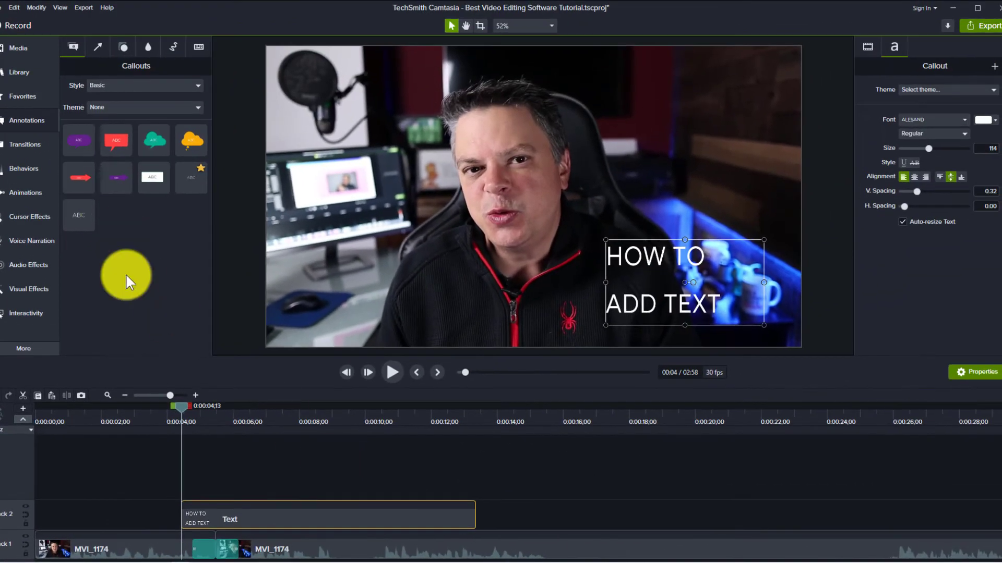
Apply the Fade transition to the start and end of the Text clip and preview it.
click(29, 149)
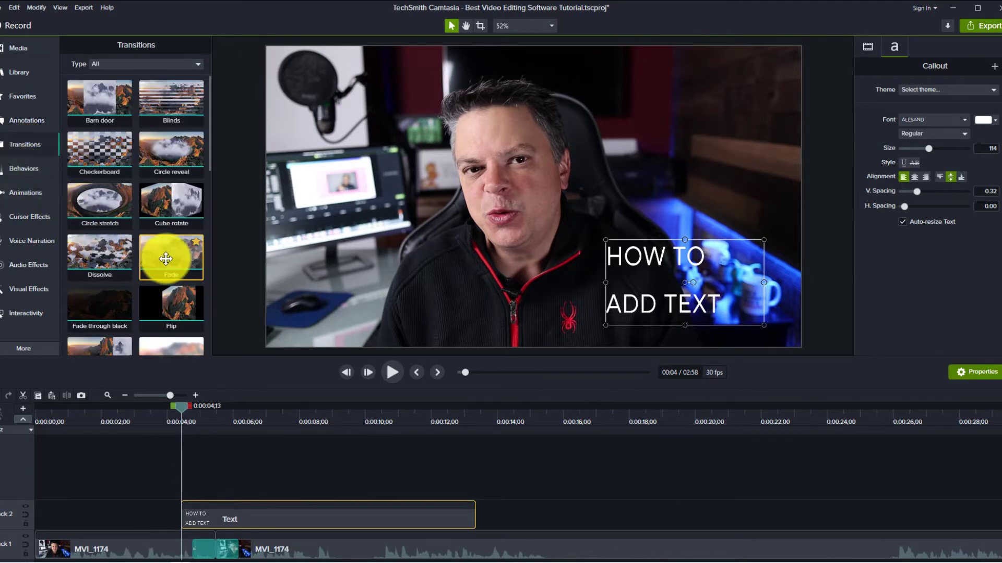
drag(169, 254, 195, 521)
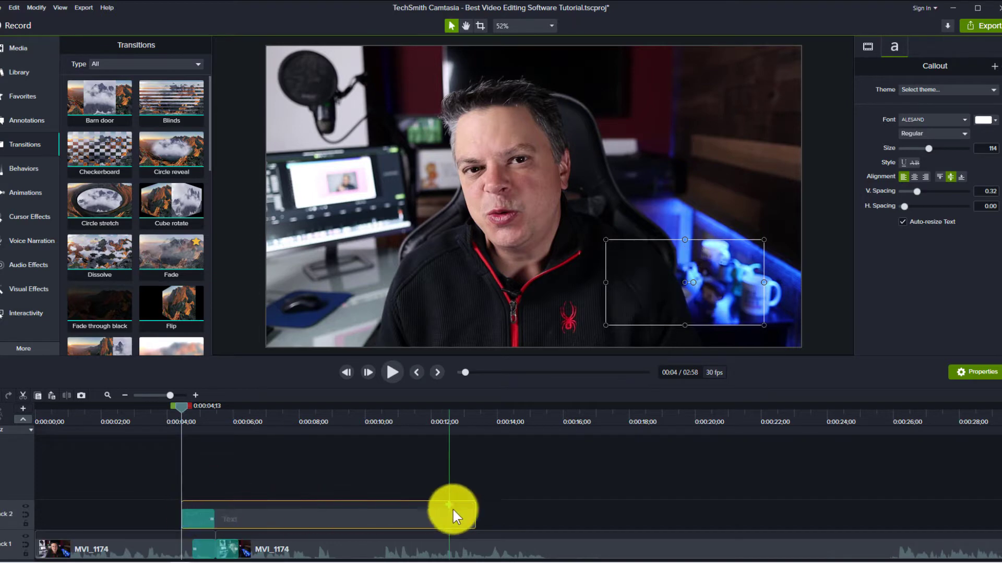
drag(159, 244, 460, 519)
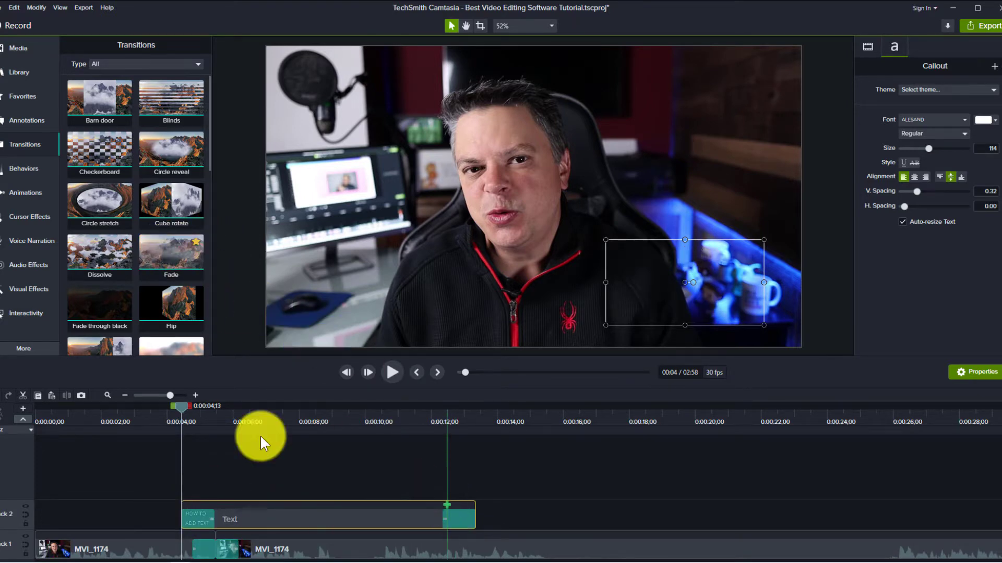
click(182, 406)
click(392, 372)
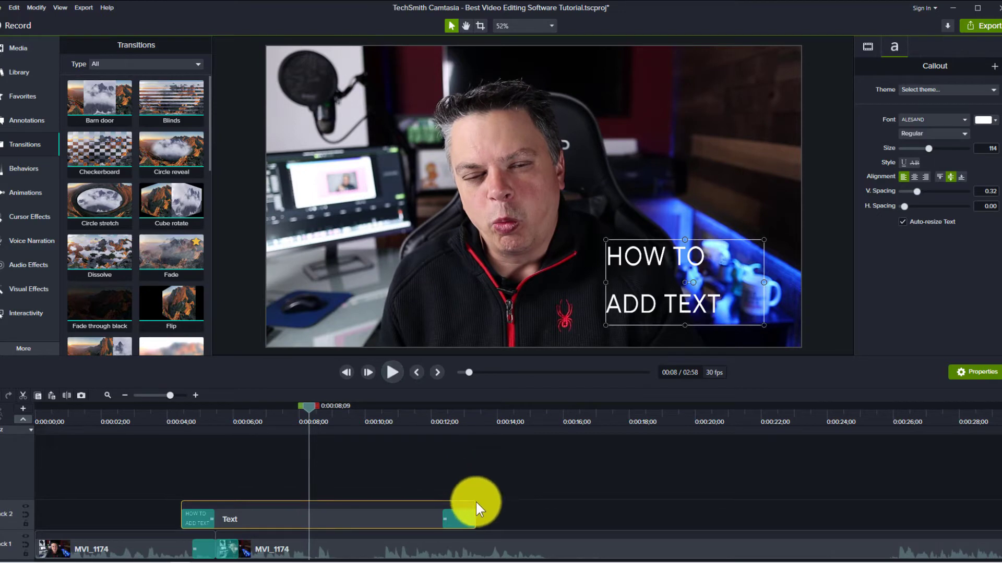
Shorten the Text clip on Track 2 to end at about 0:00:09 and preview its fade-out.
drag(472, 511, 330, 532)
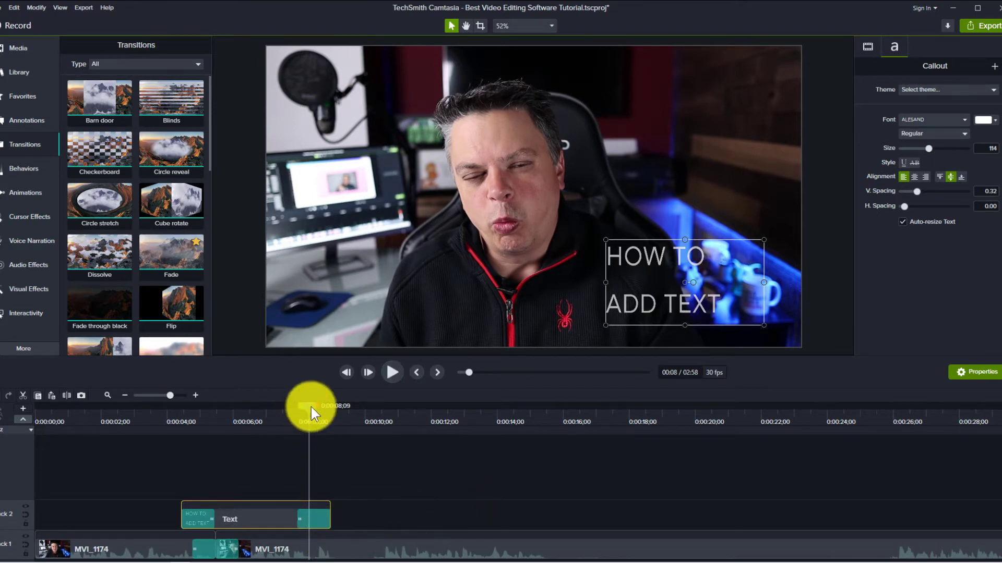
click(174, 425)
click(396, 372)
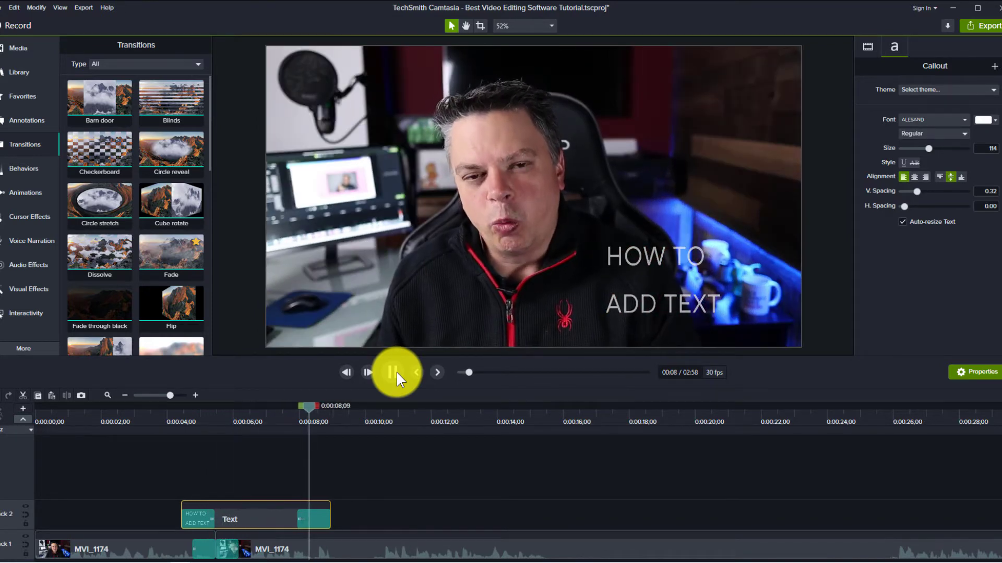
click(397, 372)
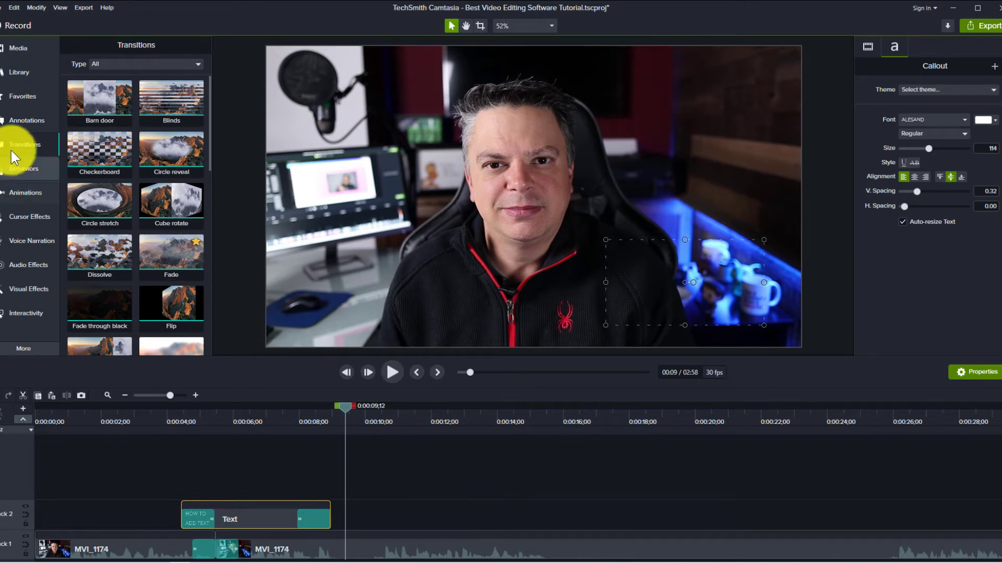
Add a Sketch Motion arrow at 0:00:09;12 that points from the monitor to the speaker's face and preview it.
click(15, 125)
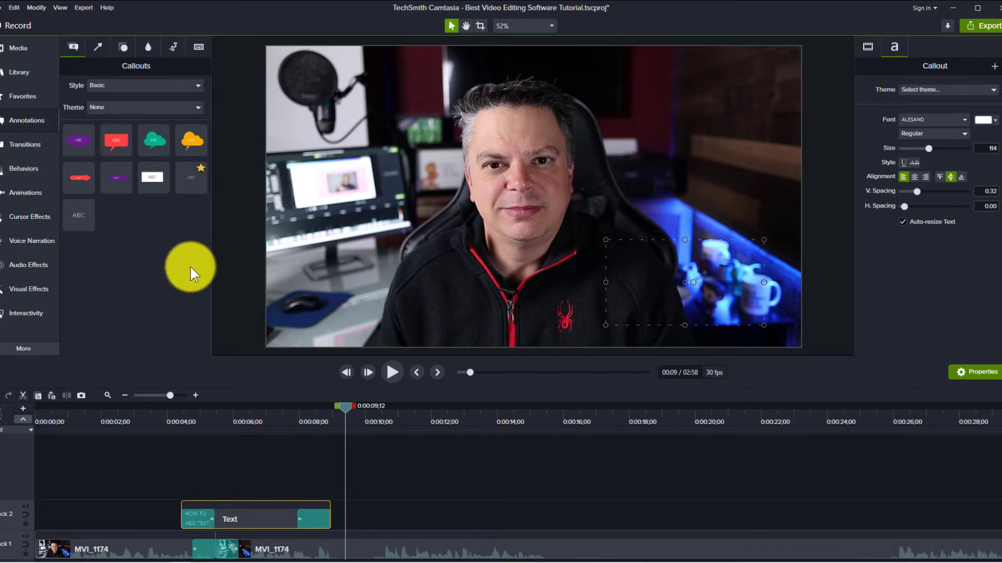
click(171, 45)
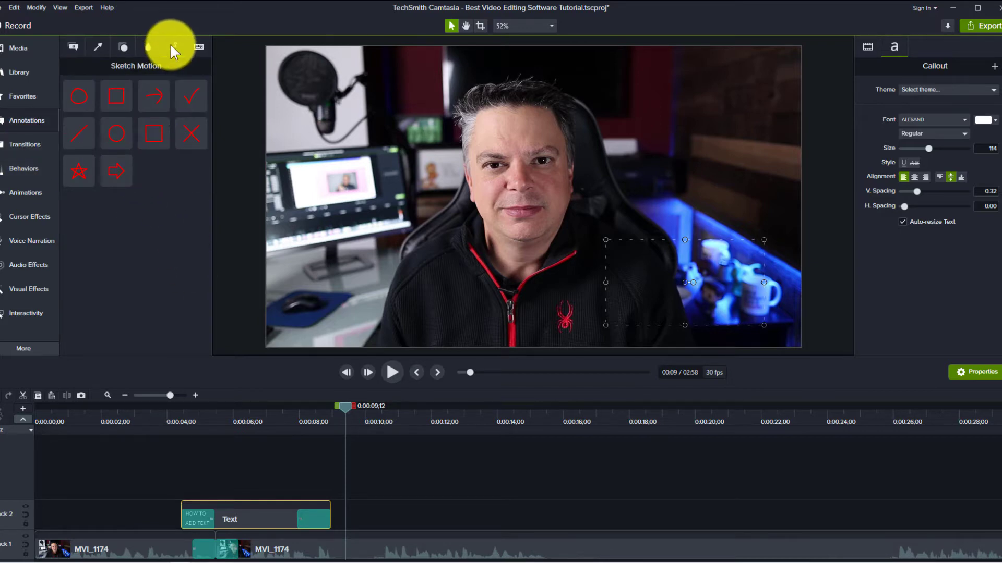
mouse_move(150, 101)
mouse_down()
mouse_move(391, 139)
mouse_move(410, 172)
mouse_up()
click(343, 412)
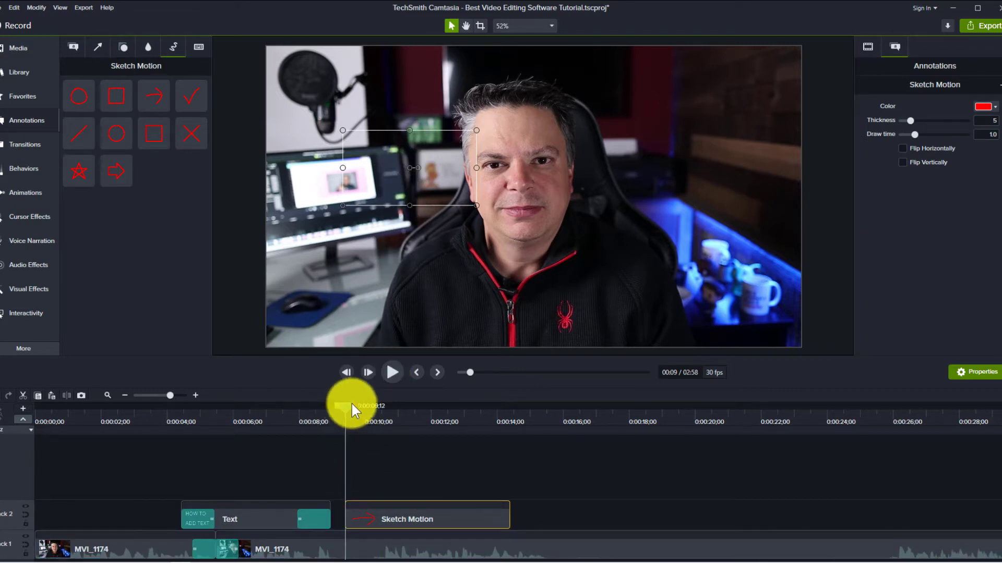
click(392, 371)
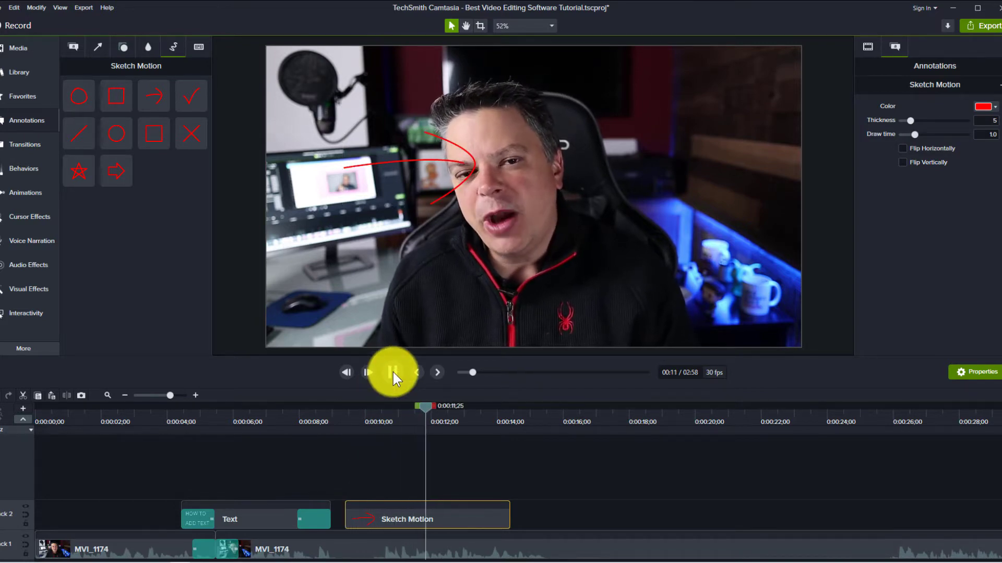
click(393, 371)
Add a Sketch Motion rectangle around the spider logo on the jacket at 0:00:12;06 and preview it.
drag(154, 134, 555, 303)
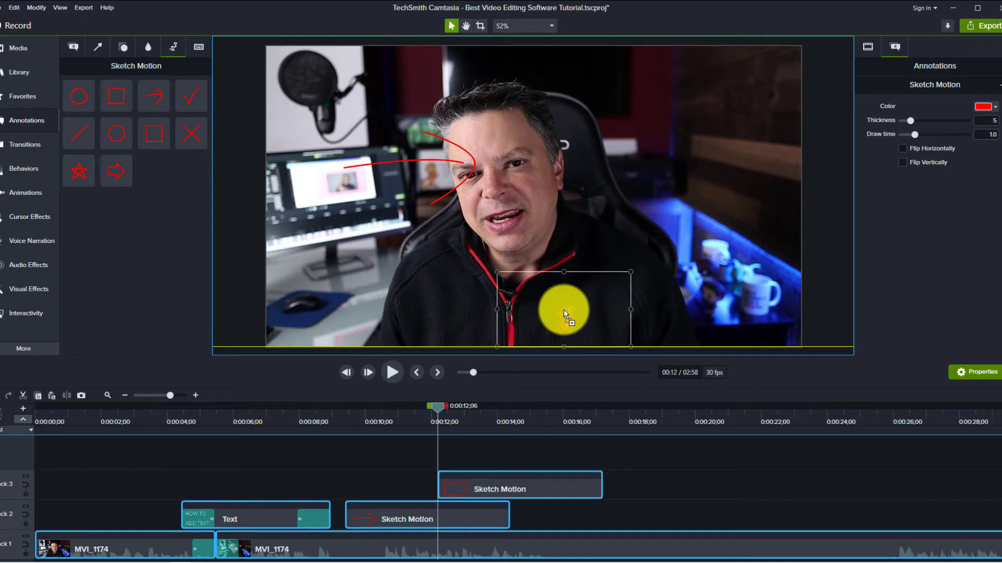
click(393, 372)
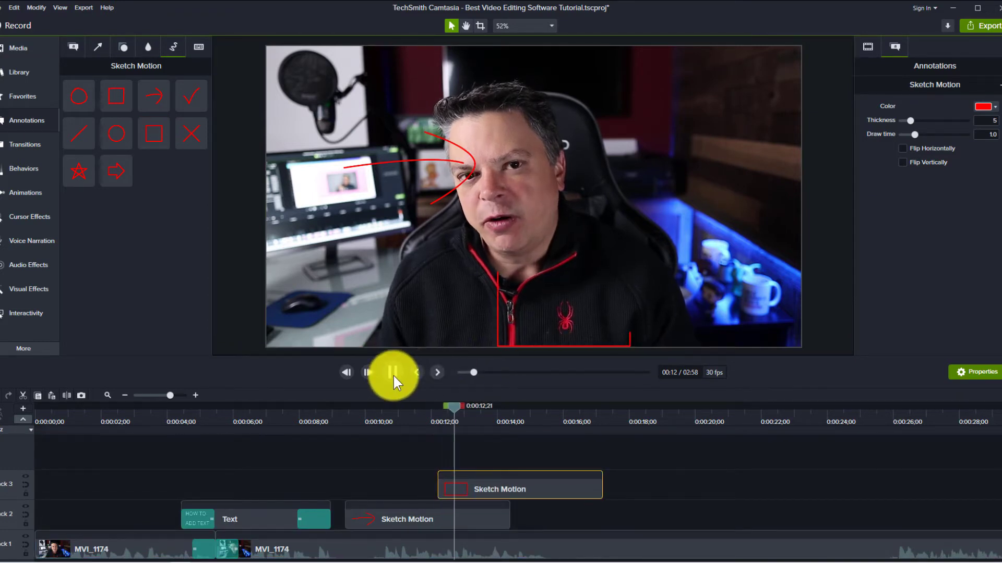
click(393, 374)
Add a black rectangle shape beside the speaker's head at 0:00:13;07 and change its fill to red.
click(124, 47)
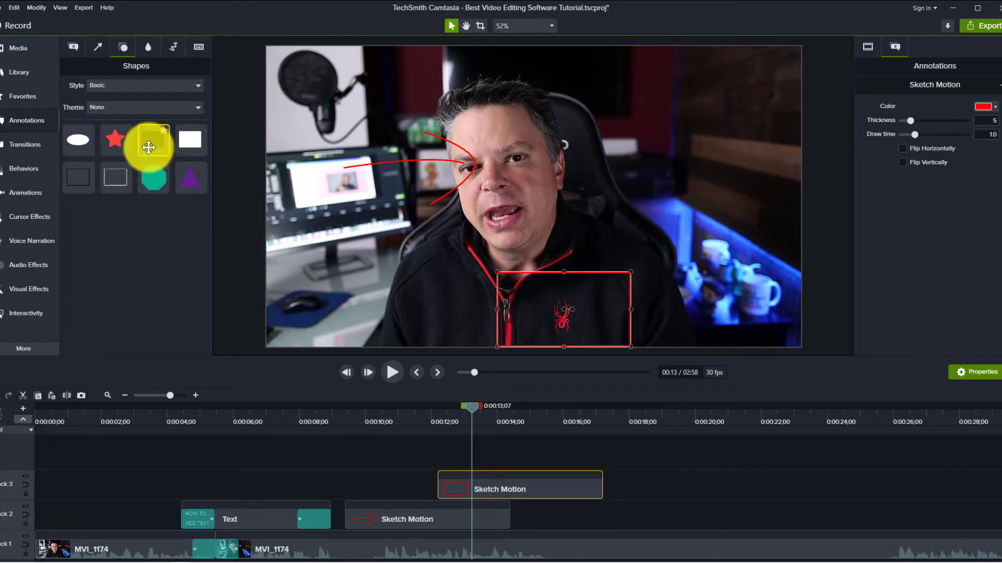
drag(155, 149, 564, 82)
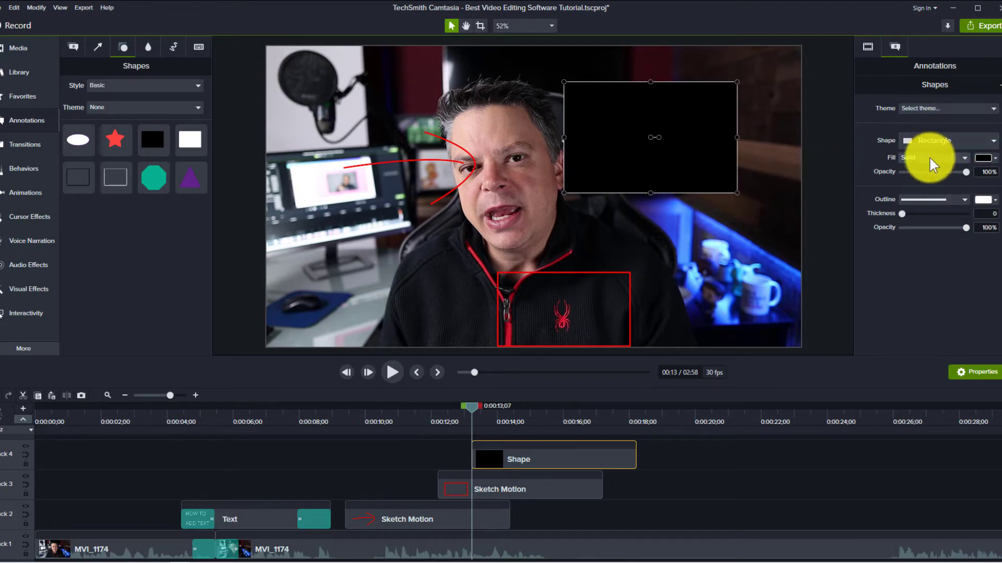
click(988, 159)
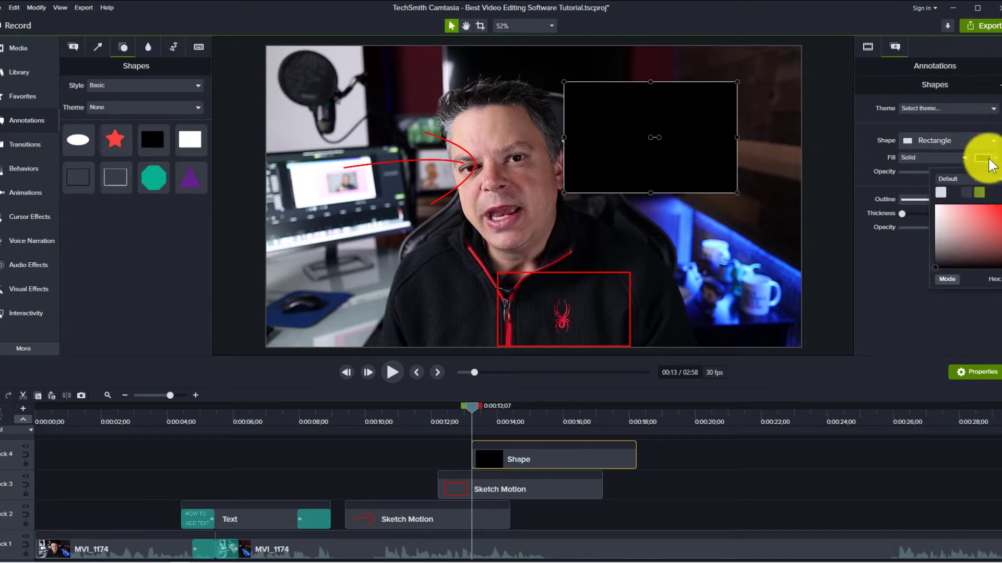
click(998, 209)
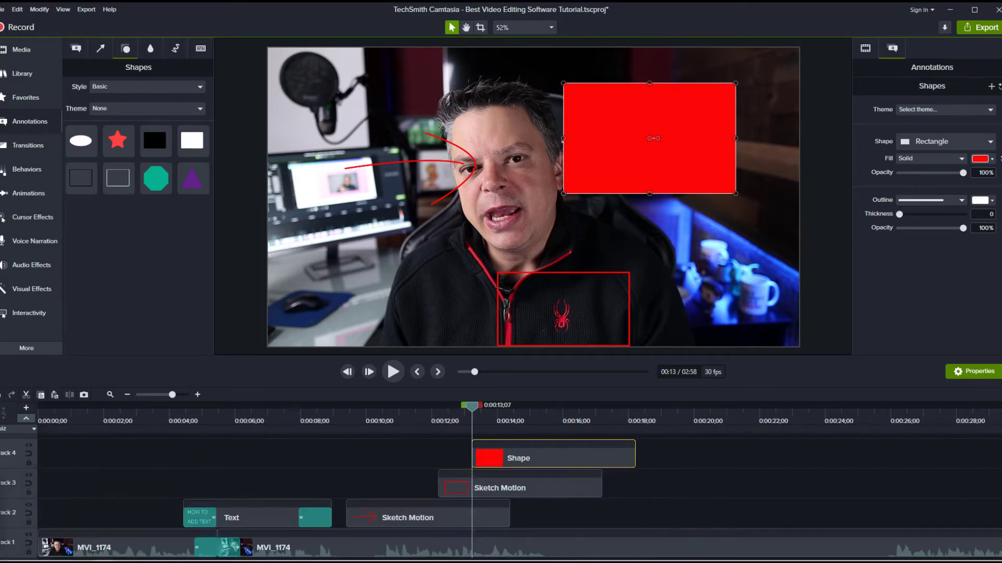
Add the image "20 Canva Tips and Tricks for YouTubers.png" on Track 5, scaled to 68.7% in the canvas's lower-right area.
click(17, 52)
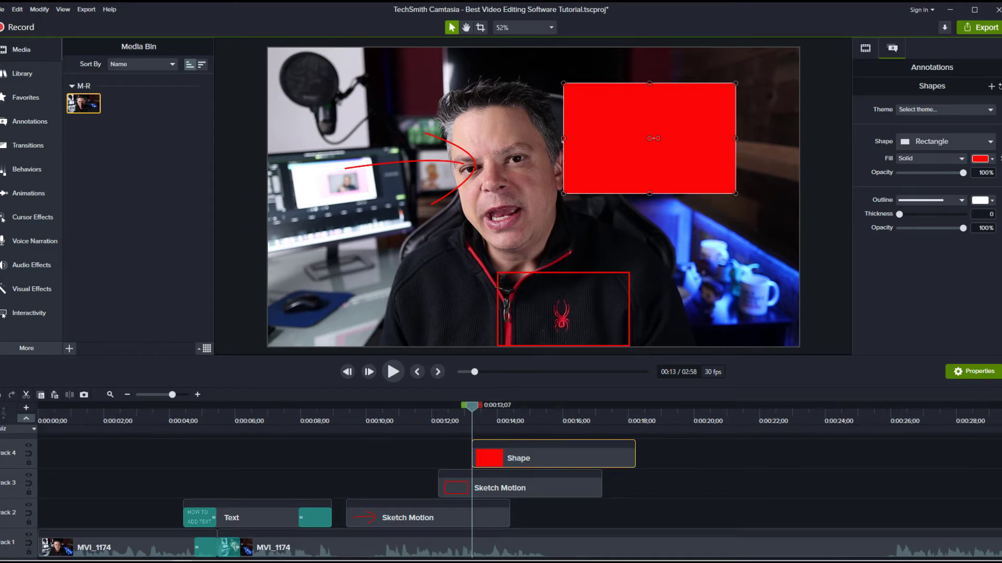
drag(1001, 193, 712, 295)
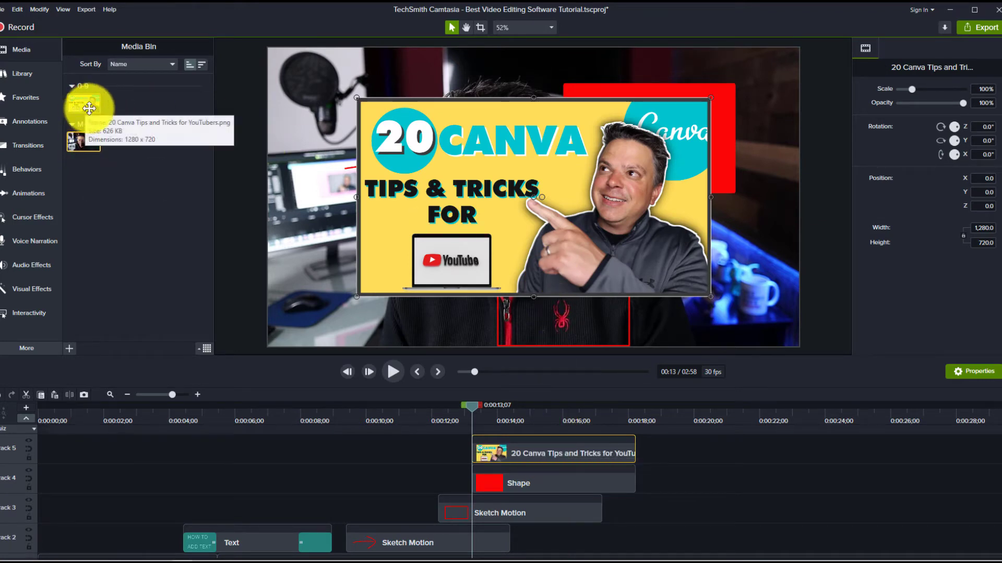
drag(458, 184, 533, 218)
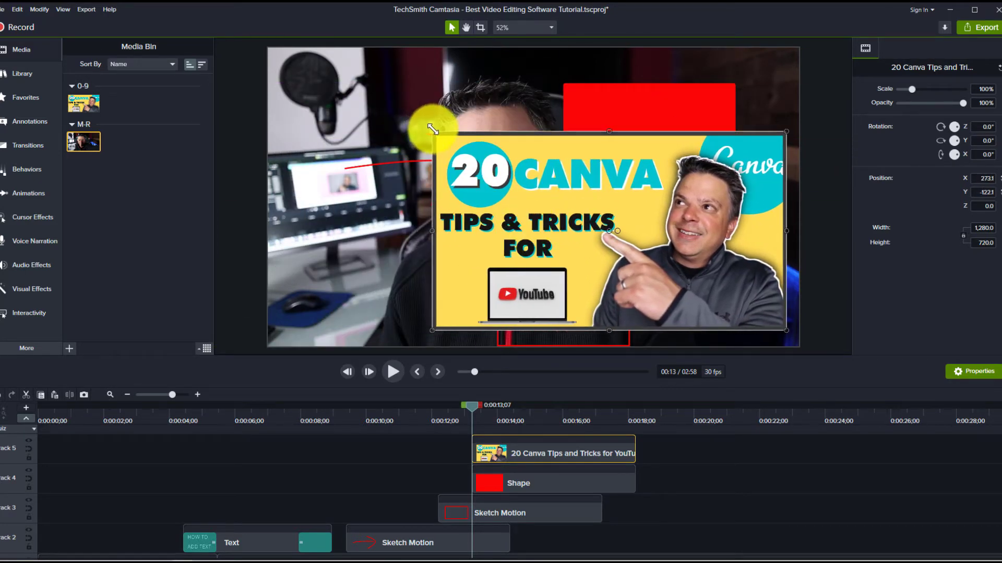
drag(432, 129, 548, 222)
click(908, 92)
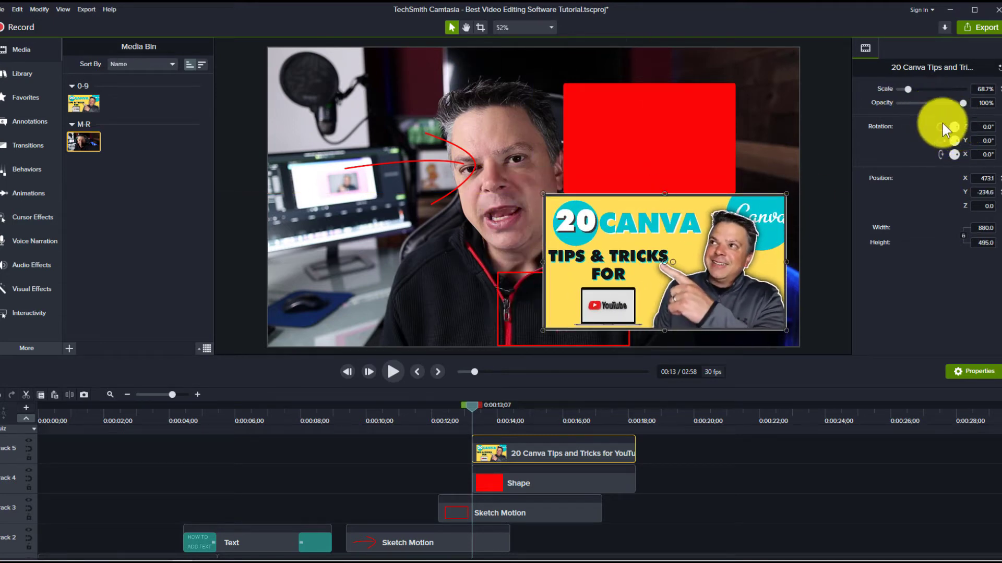
Rotate the Canva image to Z 24.0°, Y -39.8° and X 56.3°, enlarge it to 148.7% and move it across the canvas centre.
drag(956, 126, 957, 149)
drag(908, 90, 918, 89)
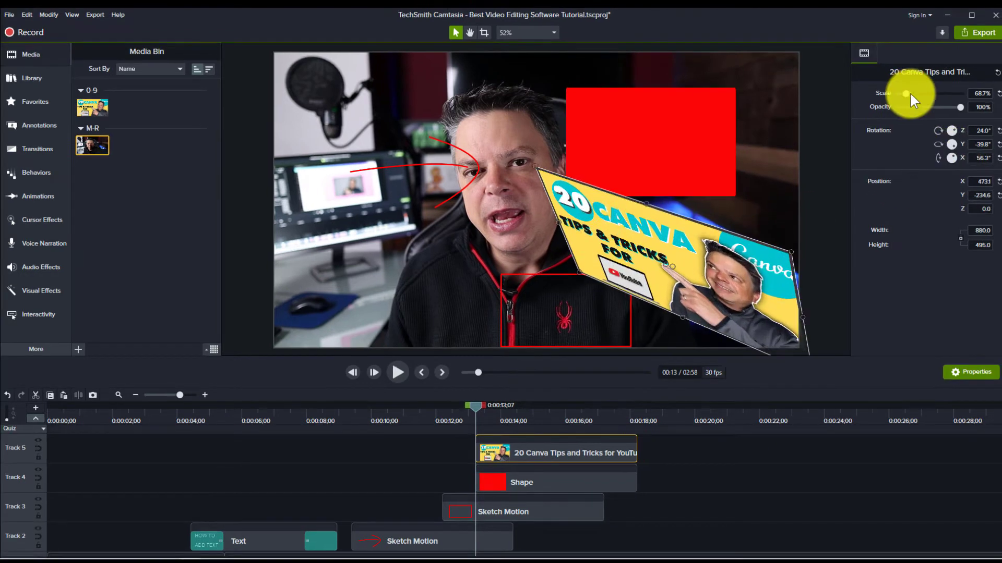
drag(655, 289, 335, 66)
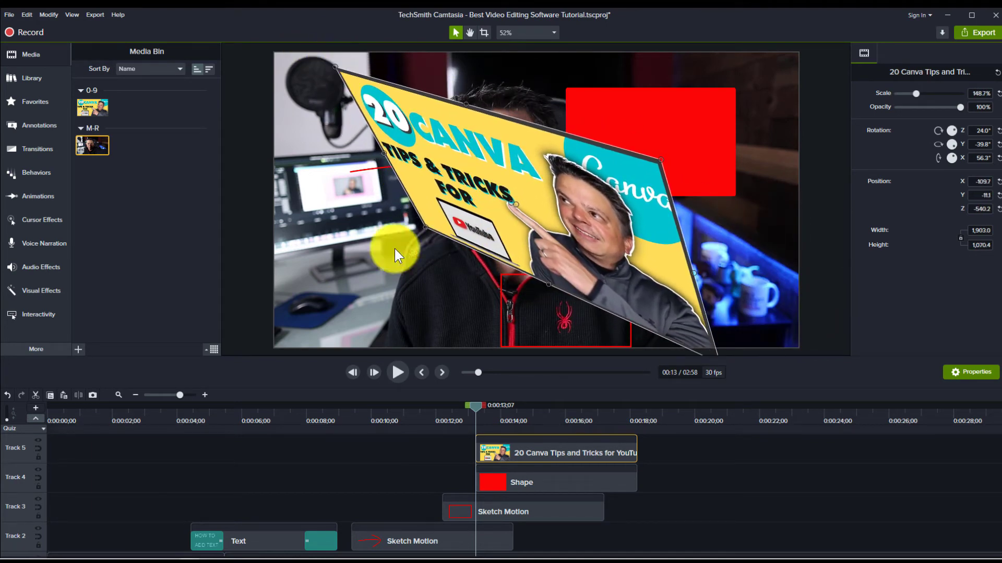
Scrub to 0:00:17;00 and extend the Canva image clip on Track 5 to about 0:00:21.
drag(475, 409, 509, 440)
click(597, 443)
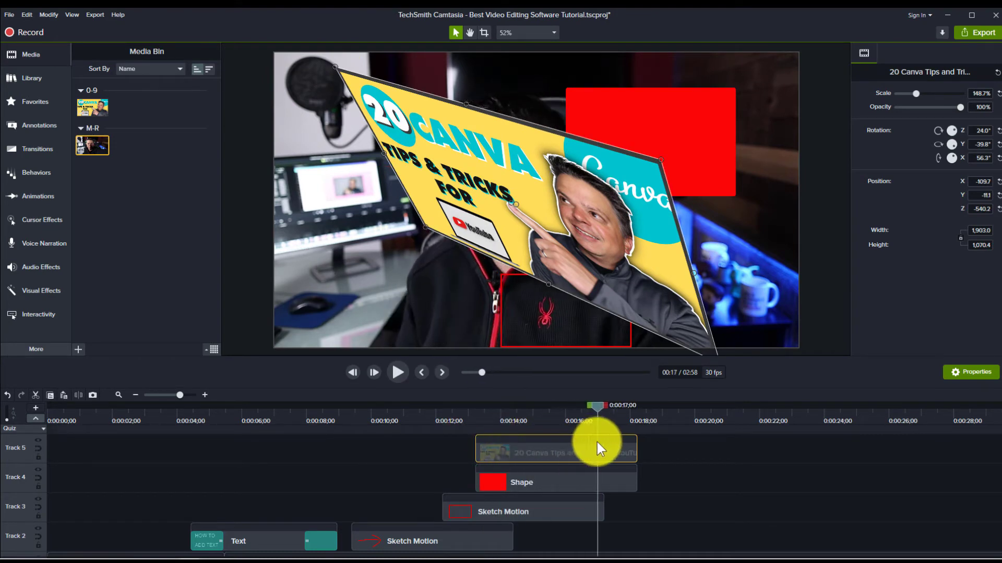
drag(635, 447, 720, 447)
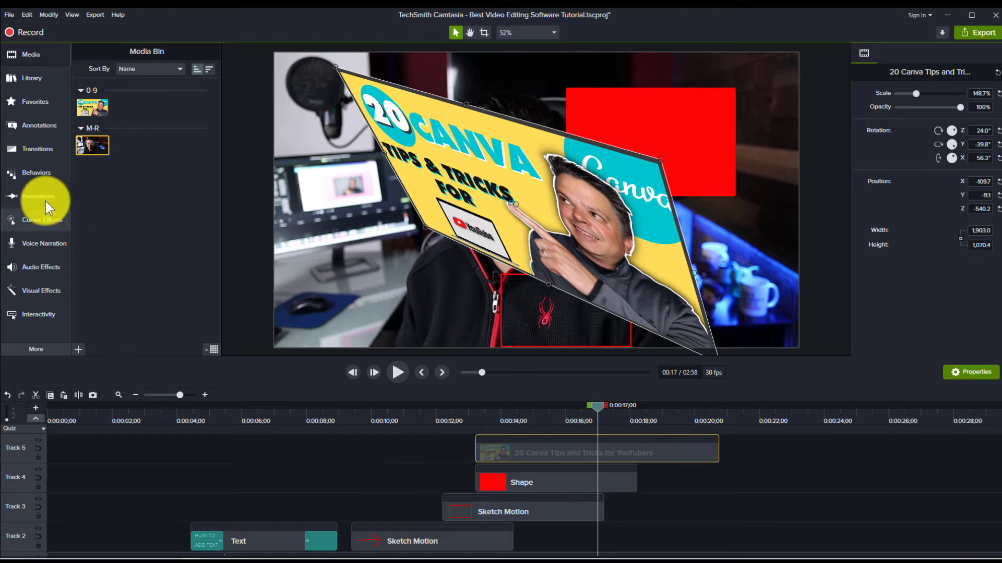
Apply the Checkerboard transition to the start of the Canva image clip on Track 5.
click(28, 125)
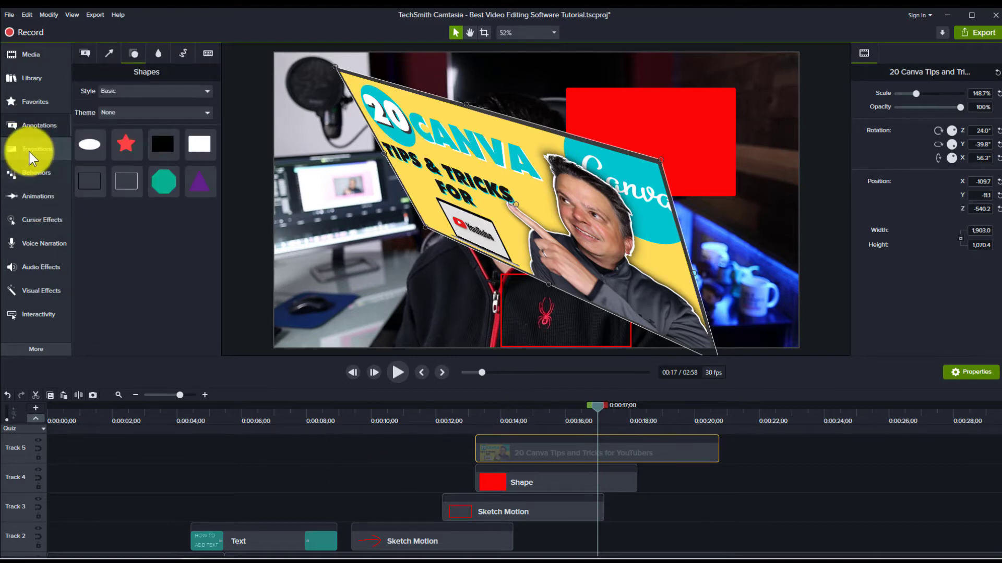
click(28, 149)
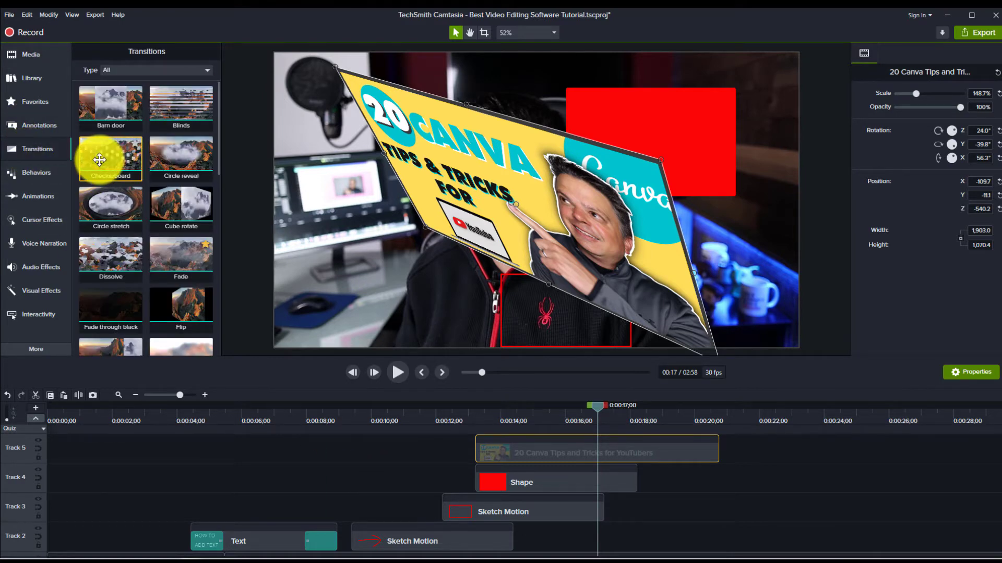
drag(99, 159, 482, 449)
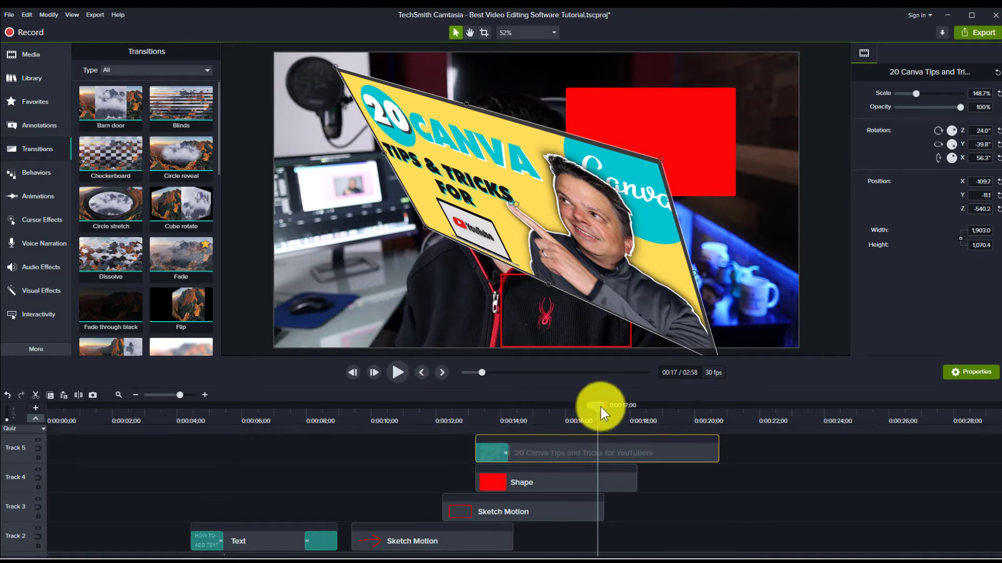
Play back the Canva image's opening transition from about 0:00:13.
drag(600, 407, 470, 433)
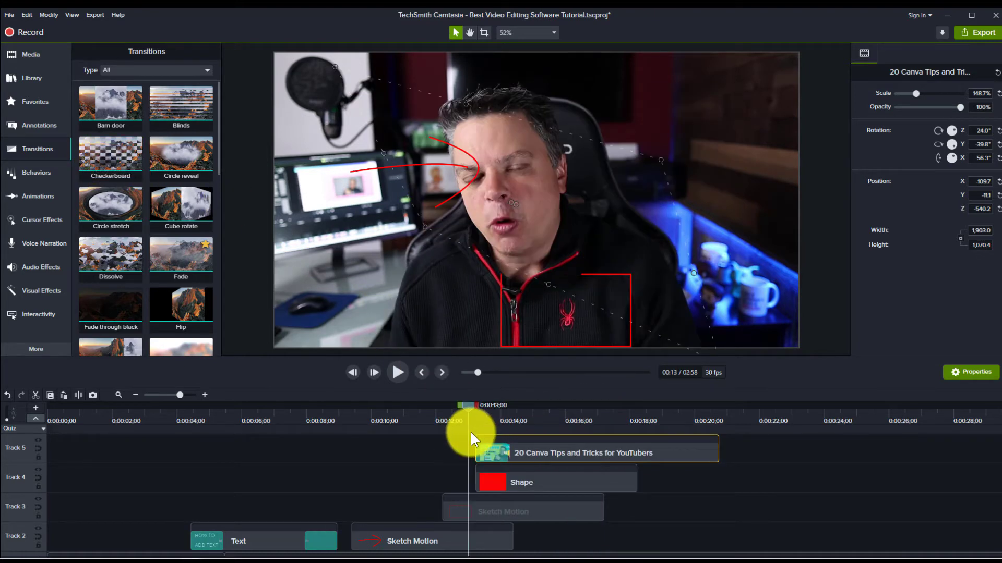
click(397, 378)
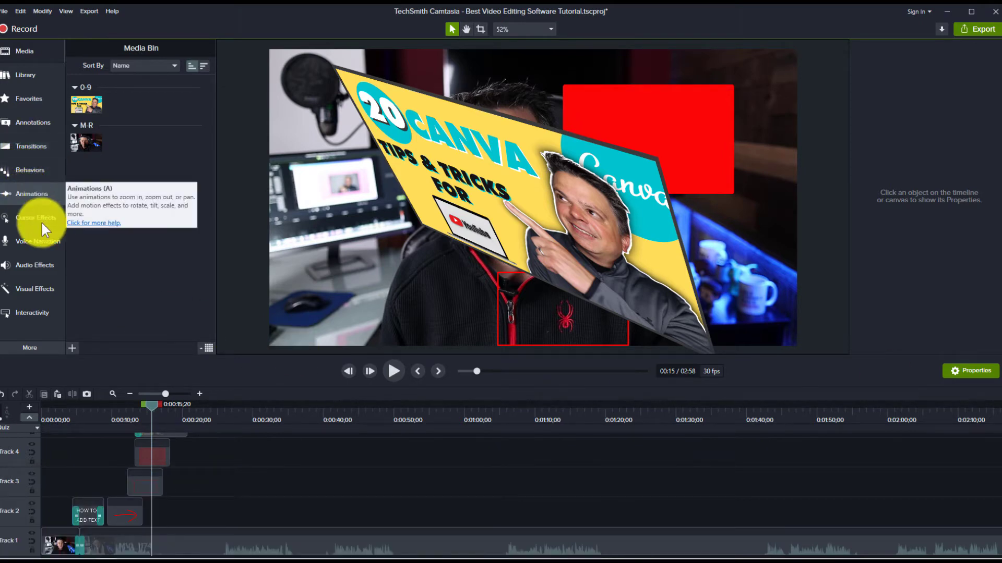
Copy the "HOW TO ADD TEXT" callout, paste it on Track 2 at about 0:00:42 and extend its start back to about 0:00:27.
click(84, 510)
right_click(86, 510)
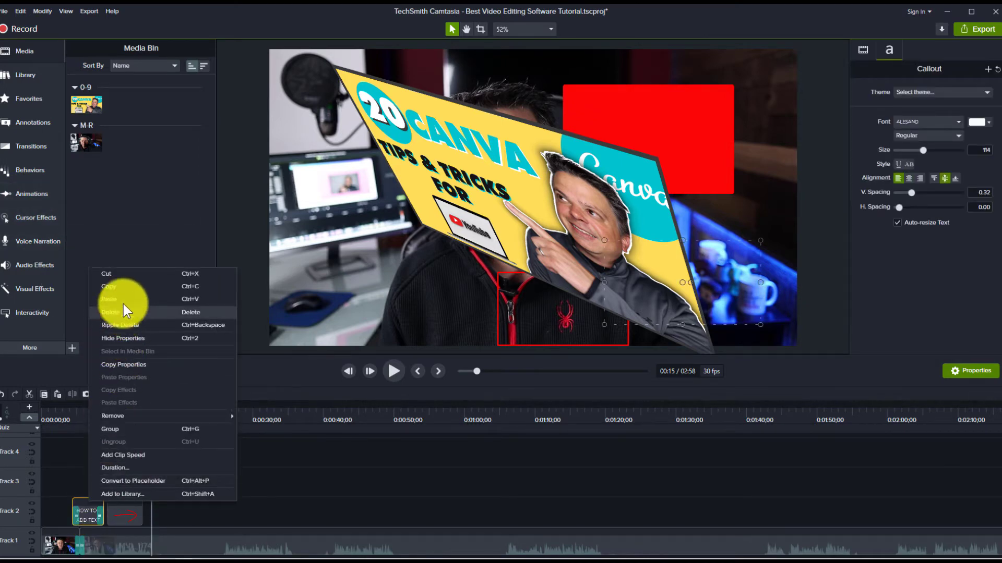
click(339, 512)
right_click(340, 513)
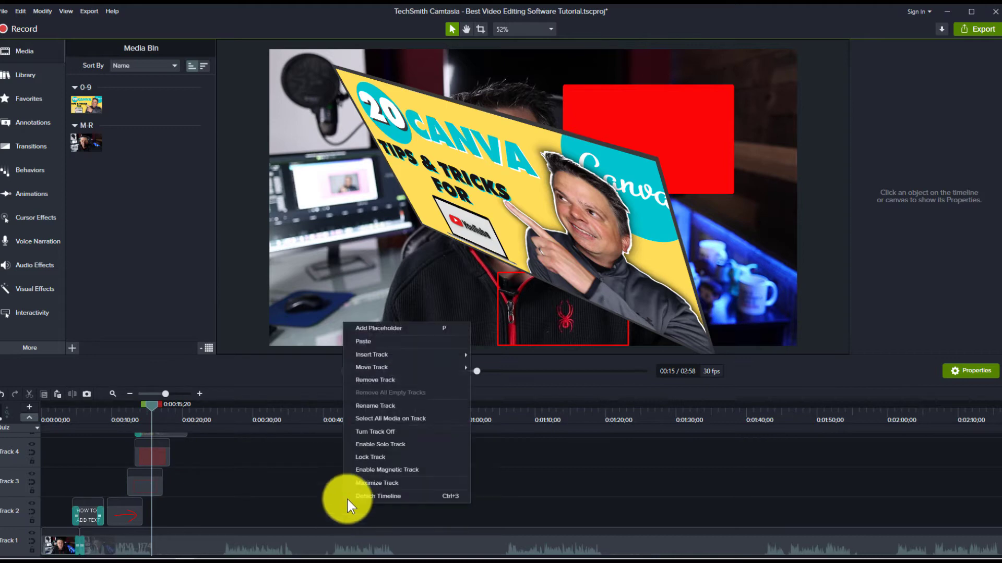
click(365, 342)
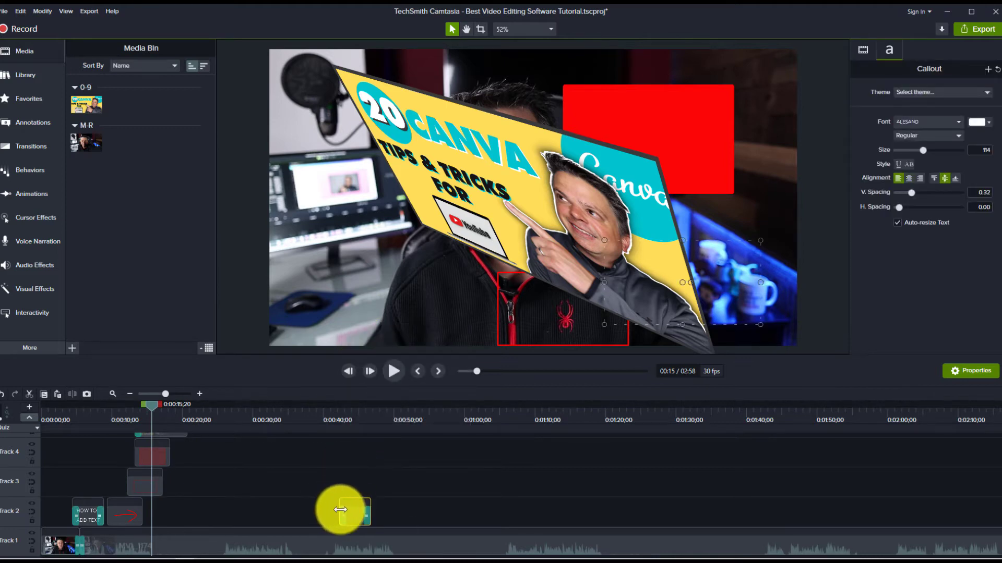
drag(340, 512, 244, 524)
Remove all transitions from the pasted text clip on Track 2.
right_click(290, 516)
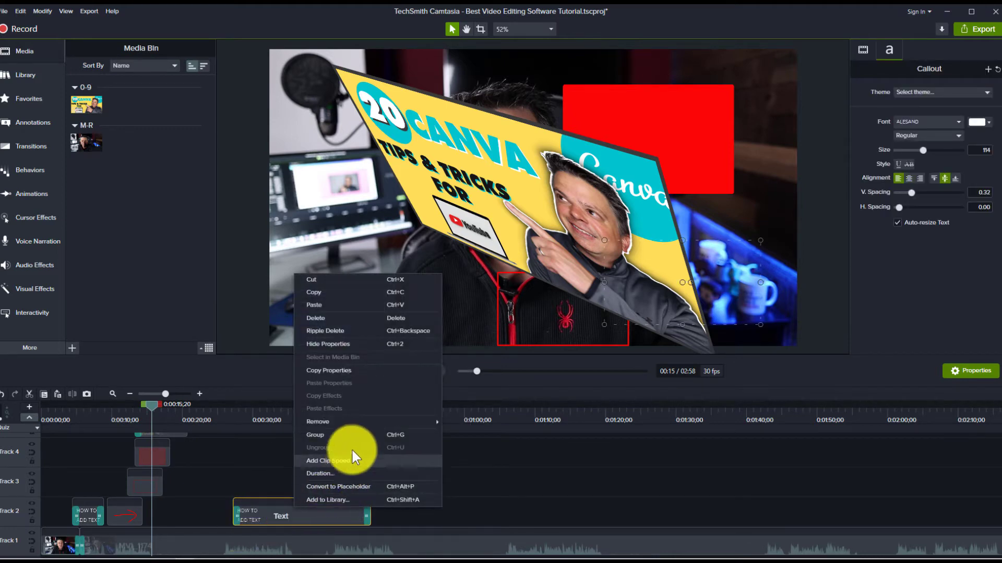
mouse_move(398, 420)
click(465, 421)
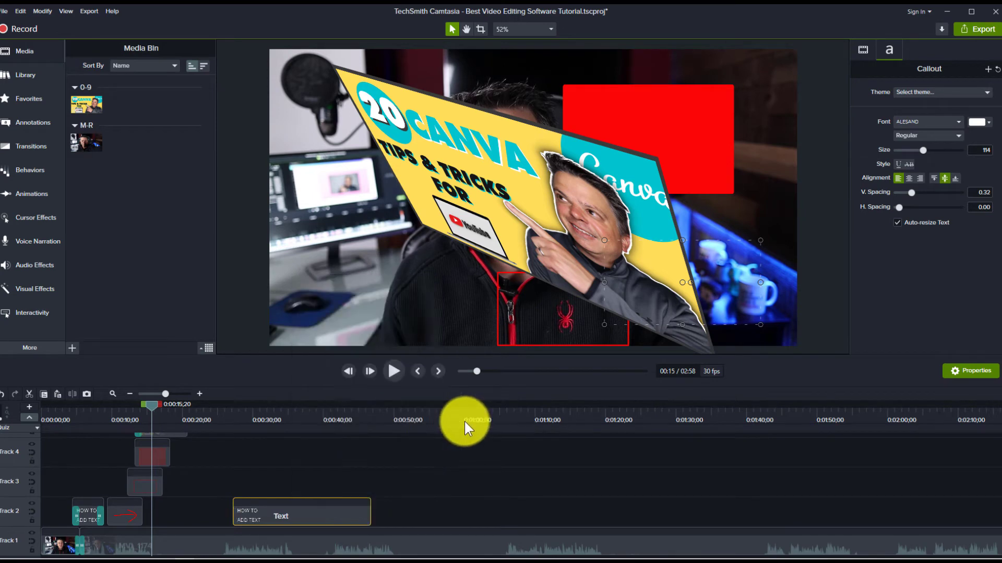
At 0:00:33;29, widen the pasted callout onto one line, set its font size to 223 and place it across the canvas's lower part.
drag(169, 407, 283, 431)
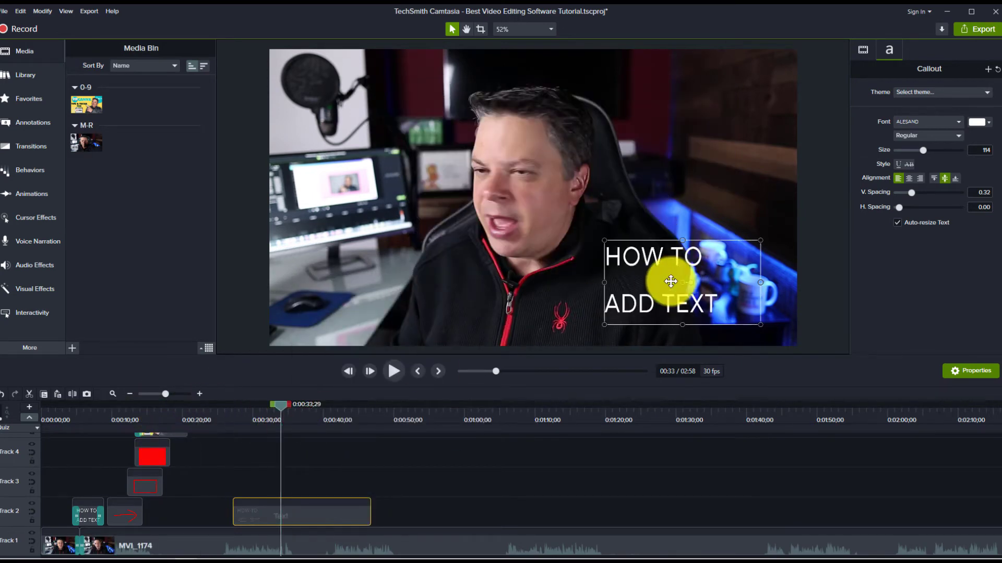
drag(604, 239, 336, 167)
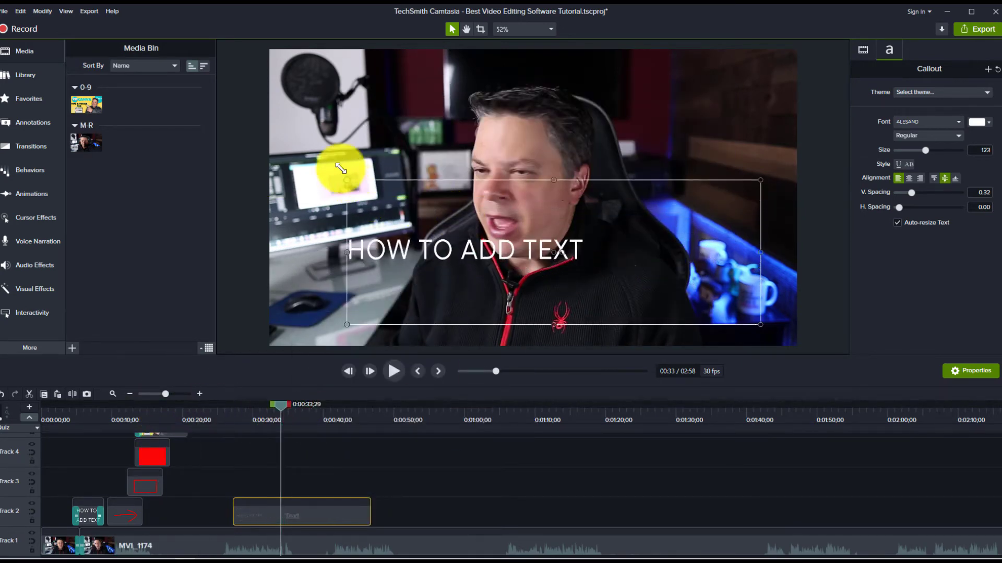
drag(496, 248, 524, 194)
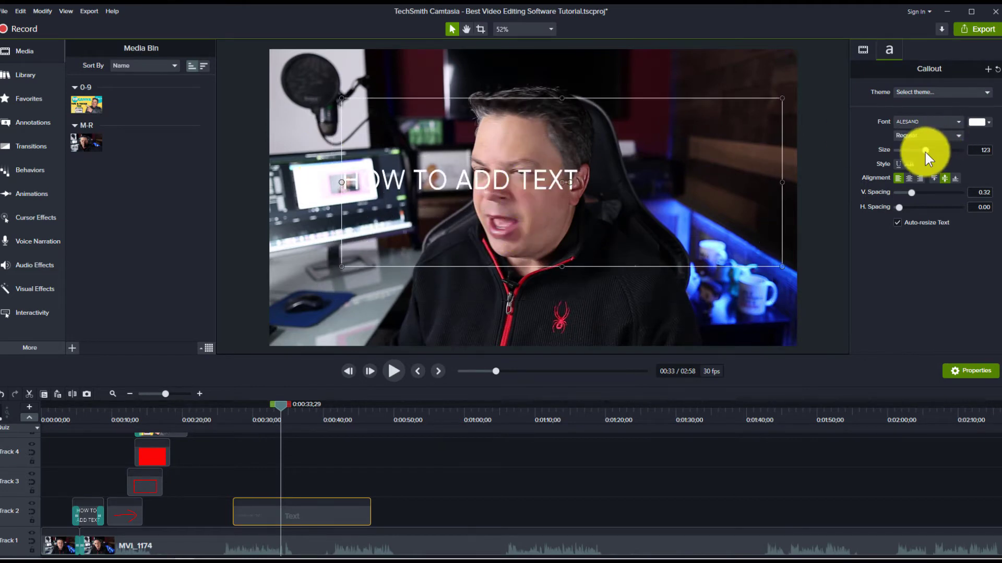
drag(924, 150, 951, 151)
drag(553, 239, 524, 339)
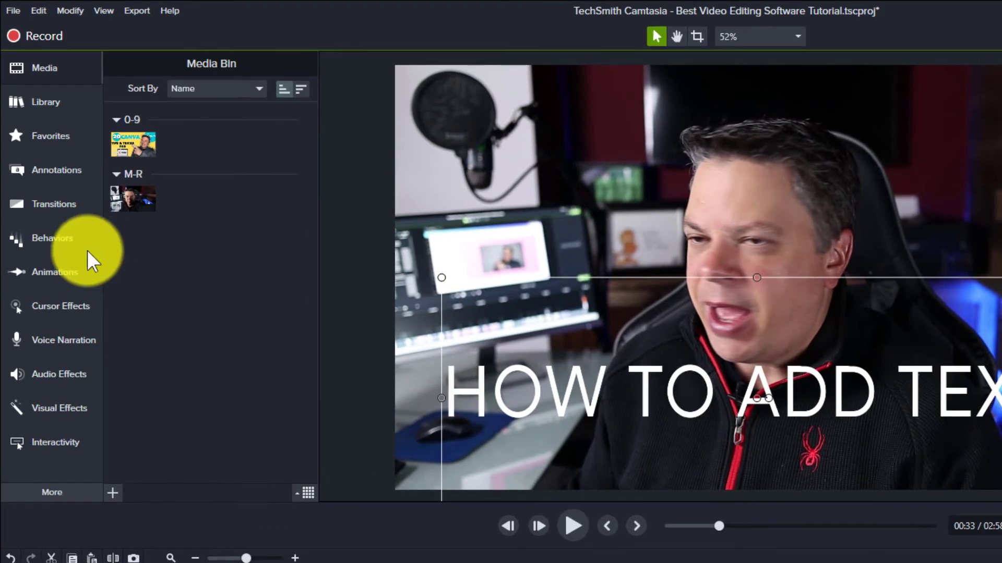
Apply the Scale behavior to the pasted text clip on Track 2.
click(30, 176)
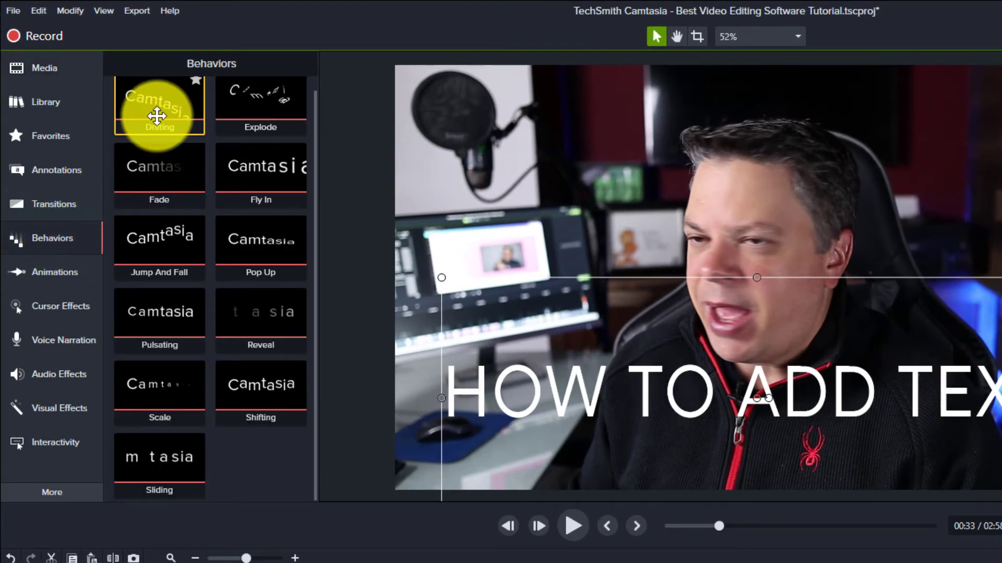
scroll(179, 152, up, 1)
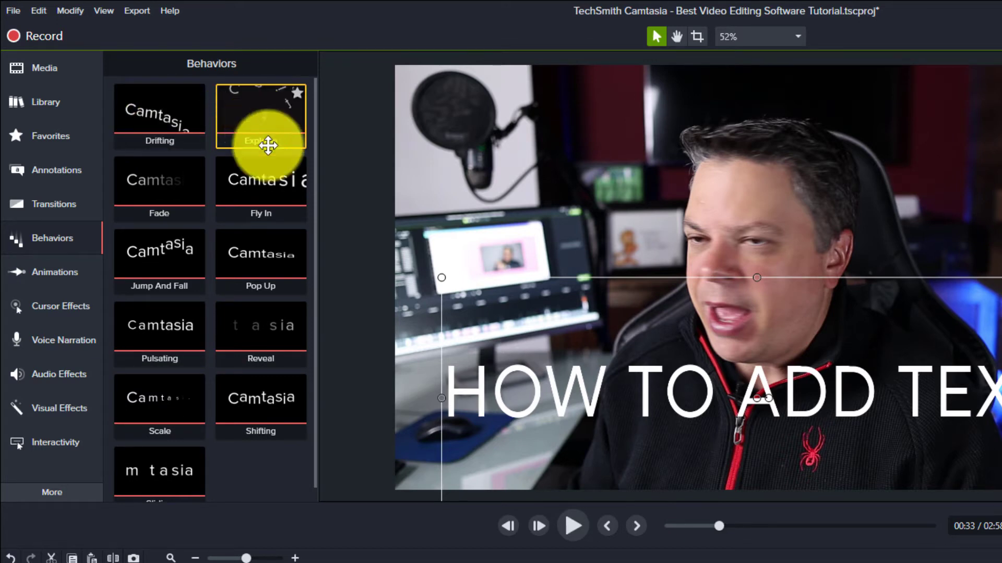
scroll(219, 392, down, 1)
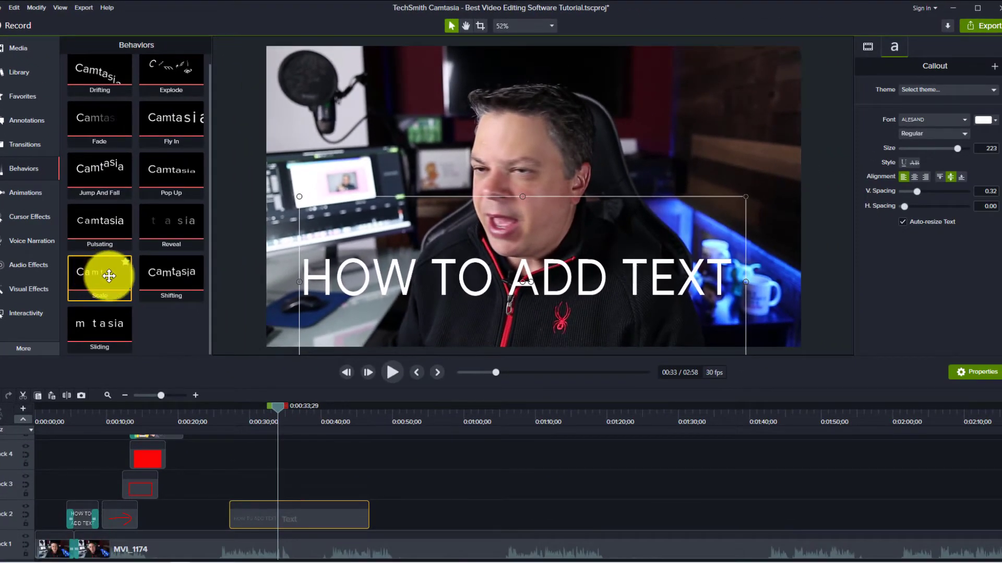
drag(108, 275, 281, 515)
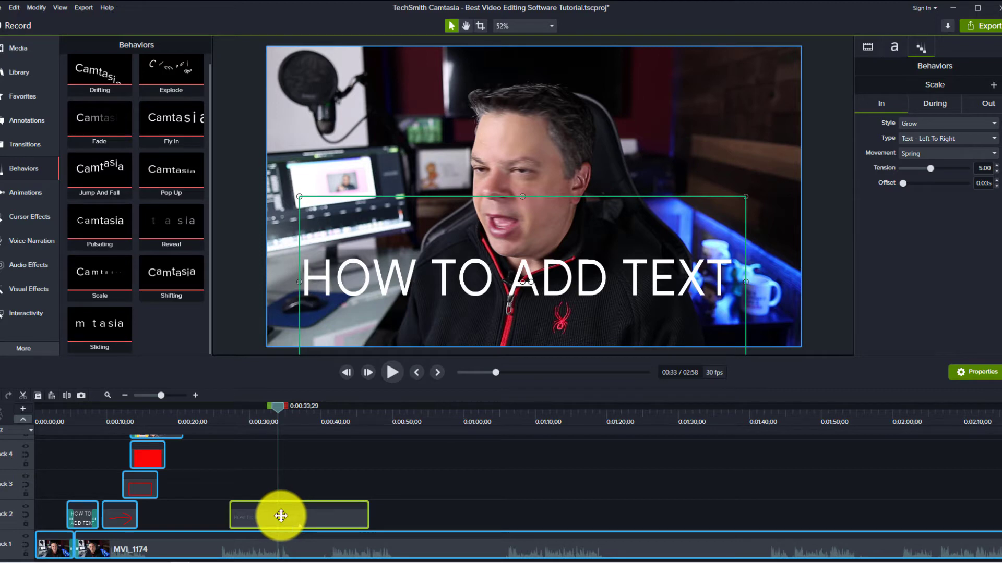
Play back the text's Scale behavior from about 0:00:26.
drag(277, 406, 224, 428)
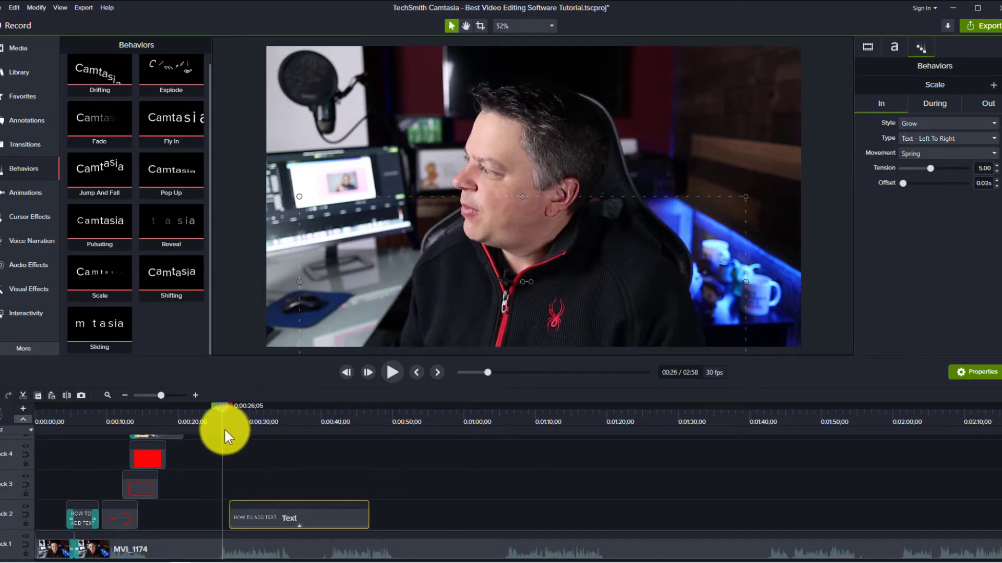
click(397, 371)
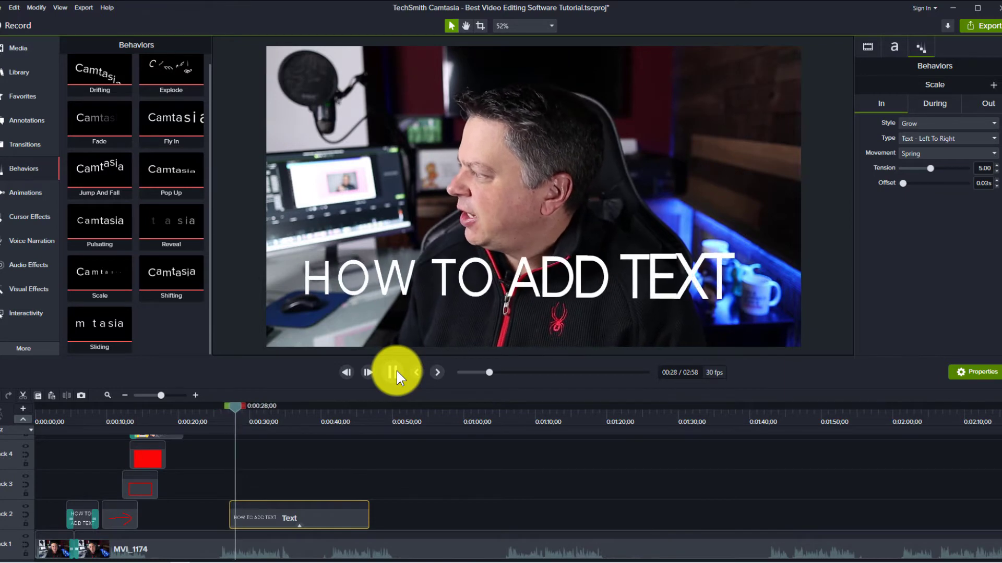
click(396, 371)
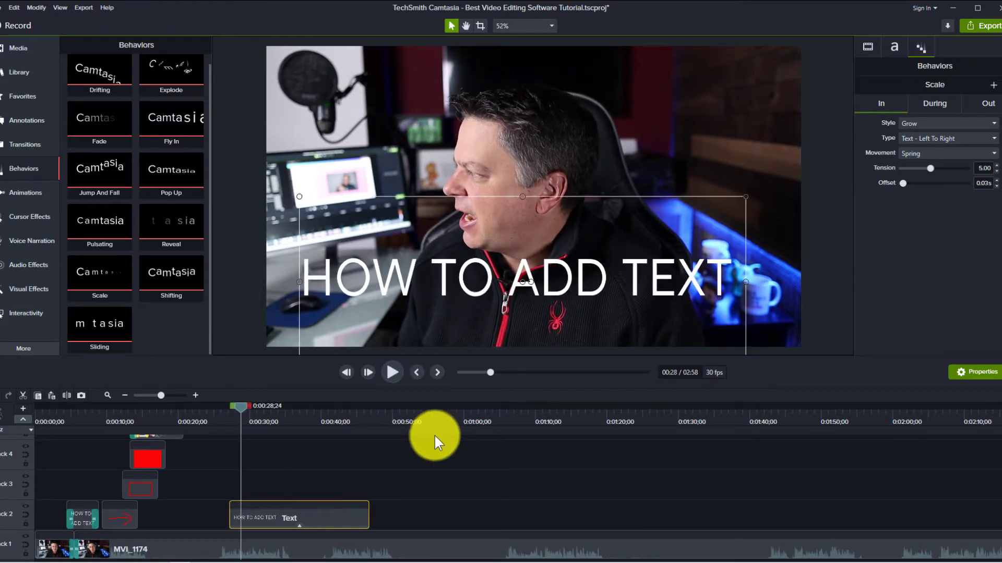
Copy the Canva image clip from Track 5 and paste it on Track 3 at about 0:00:41.
scroll(189, 468, up, 1)
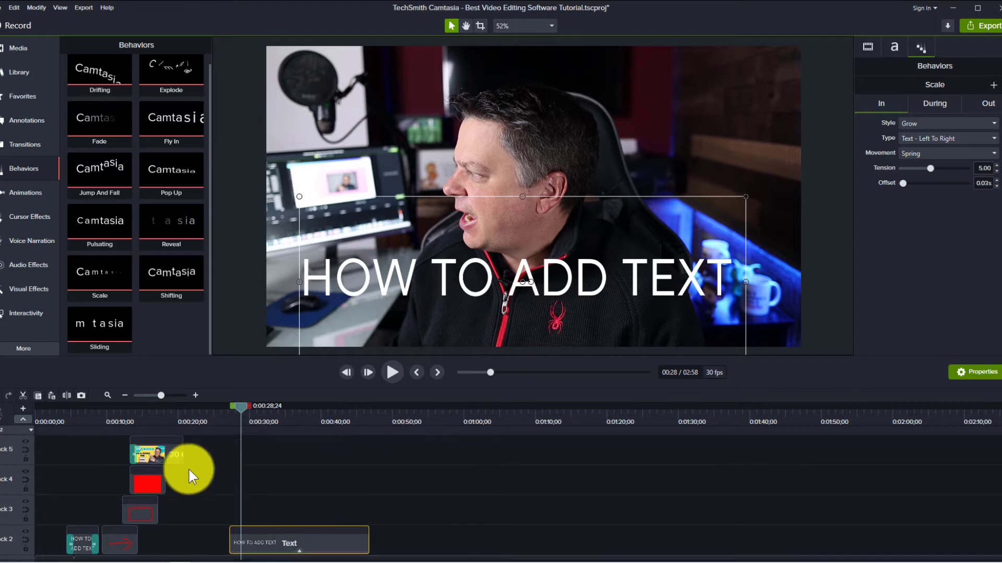
click(159, 452)
right_click(159, 452)
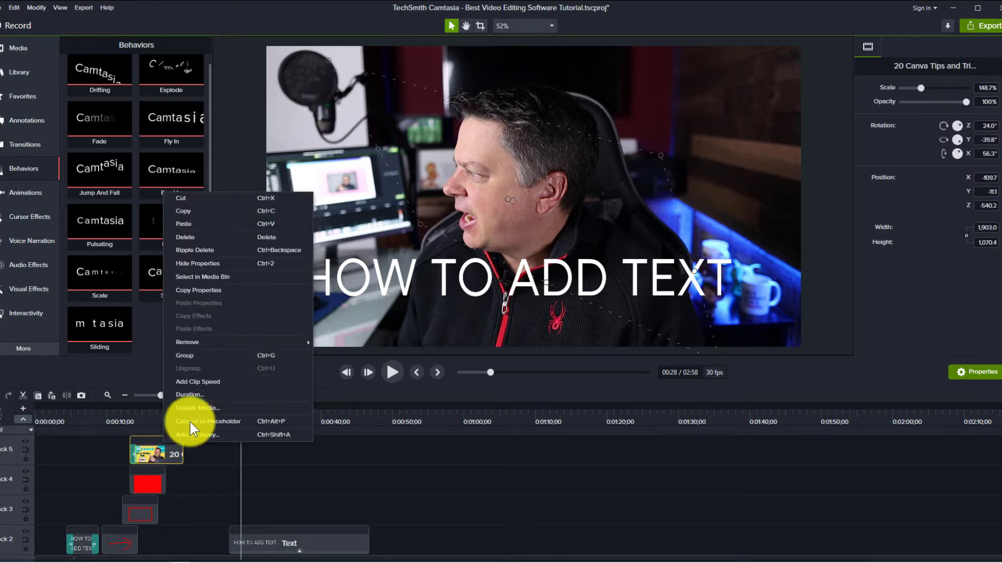
click(194, 213)
click(328, 495)
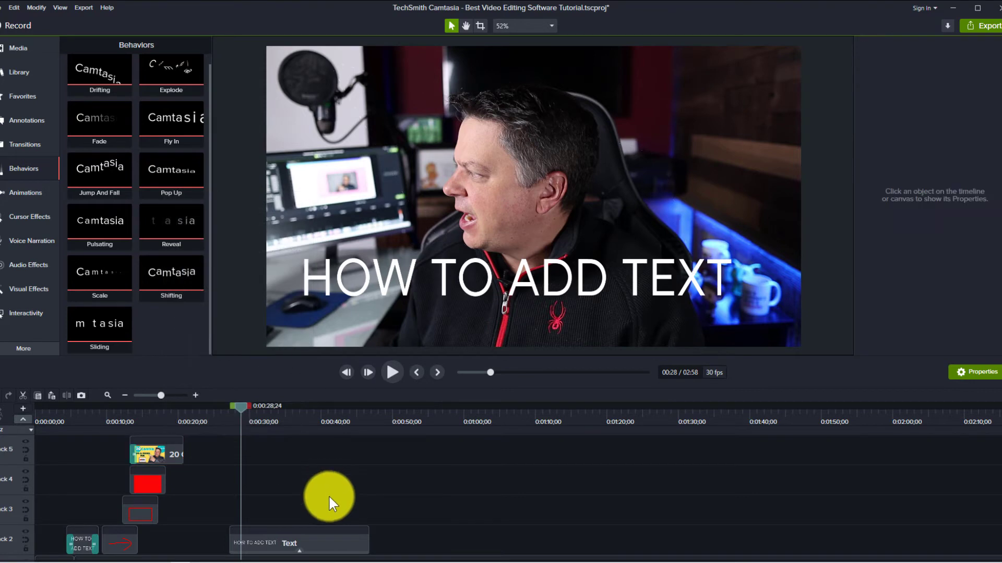
right_click(328, 495)
click(359, 328)
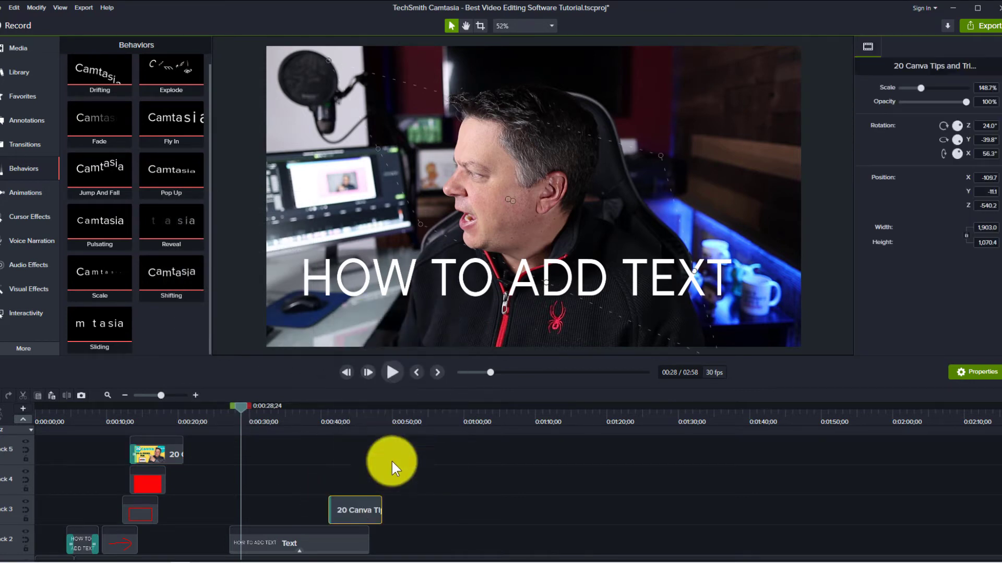
Remove all transitions from the Canva image clip on Track 3 and move it to start at about 0:00:33.
right_click(369, 510)
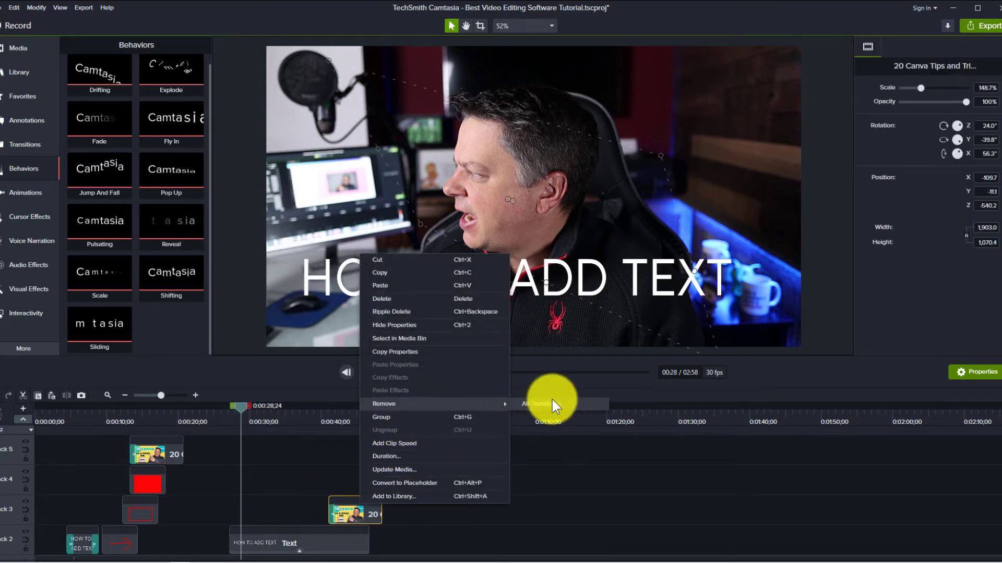
click(379, 507)
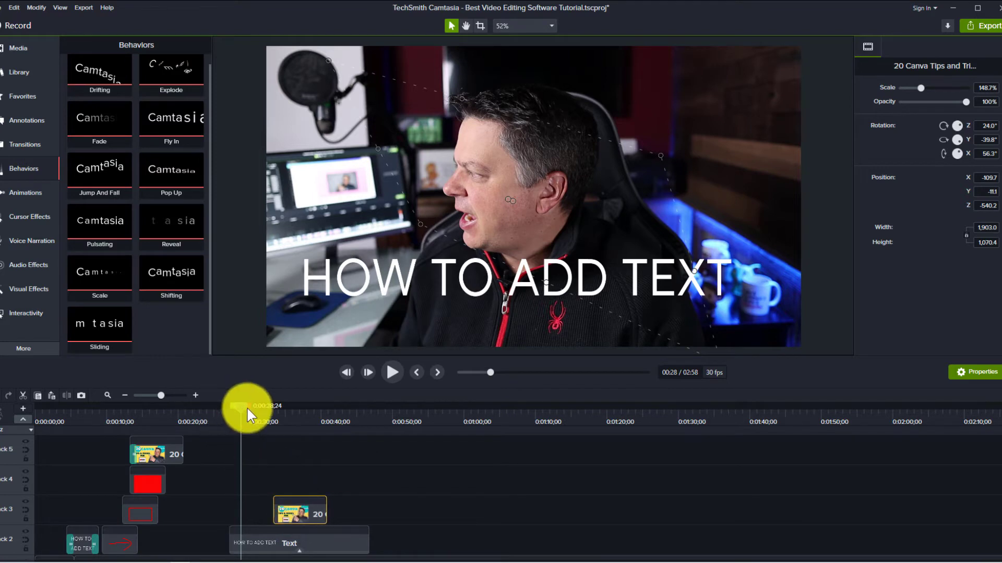
Apply the Pulsating behavior to the Canva image clip on Track 3.
click(287, 413)
scroll(100, 245, up, 1)
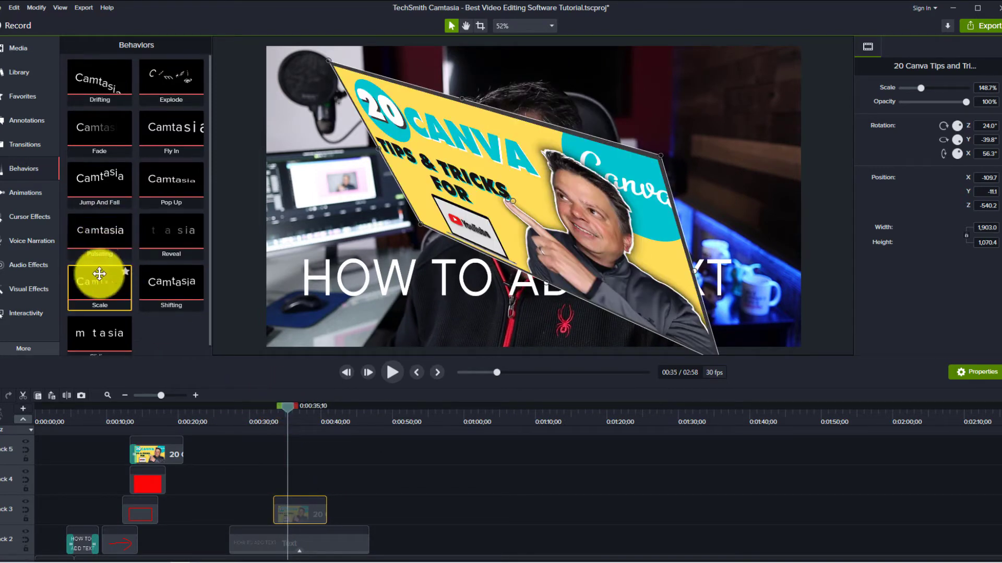
drag(122, 248, 302, 511)
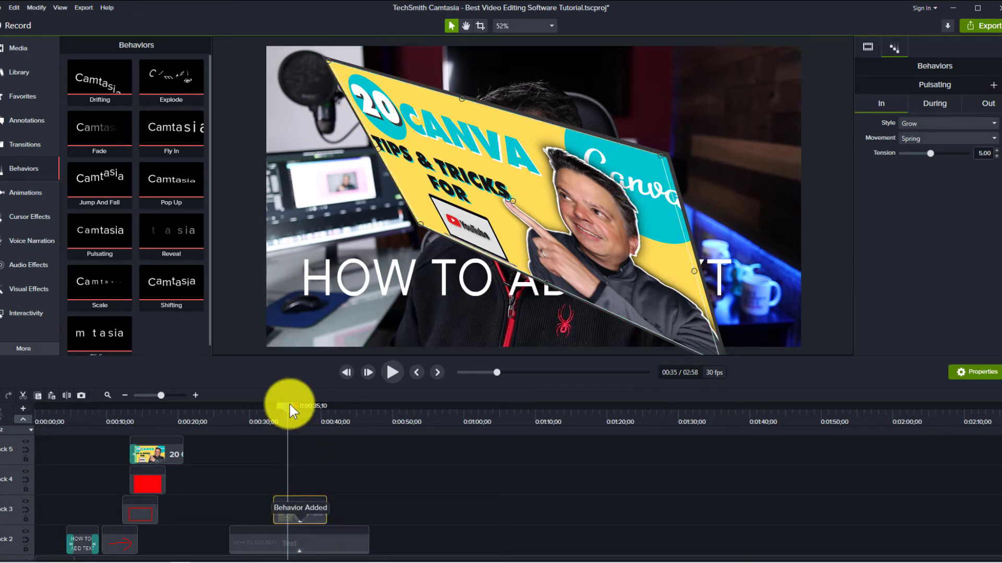
Play back the Canva image's Pulsating behavior from 0:00:31;22 and look over the other available behaviors.
drag(289, 405, 262, 406)
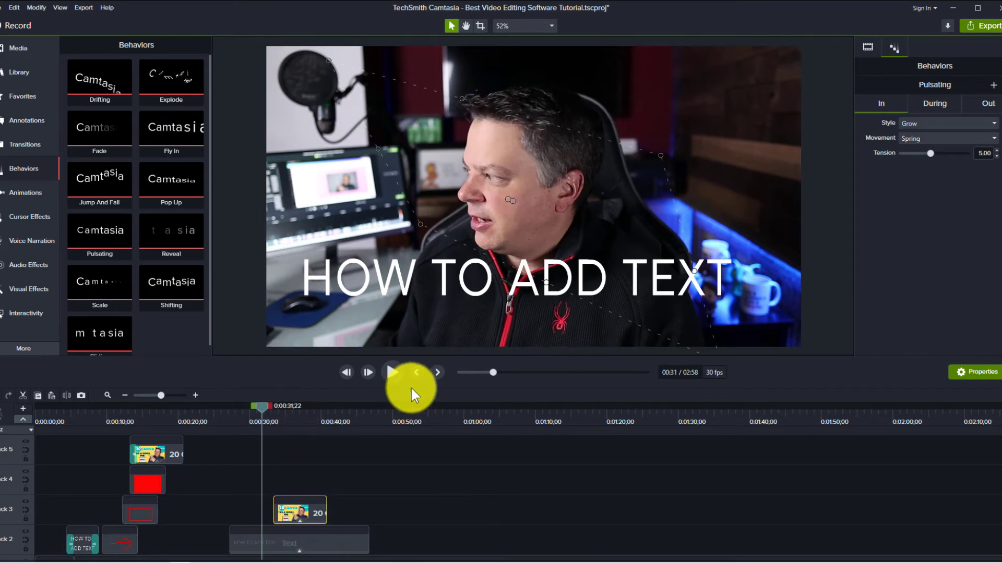
click(392, 372)
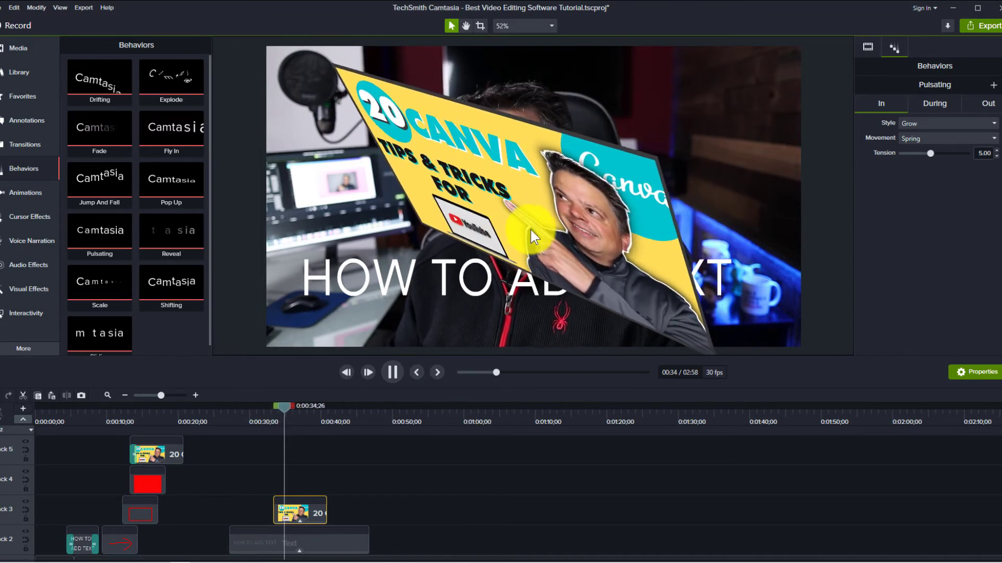
click(391, 372)
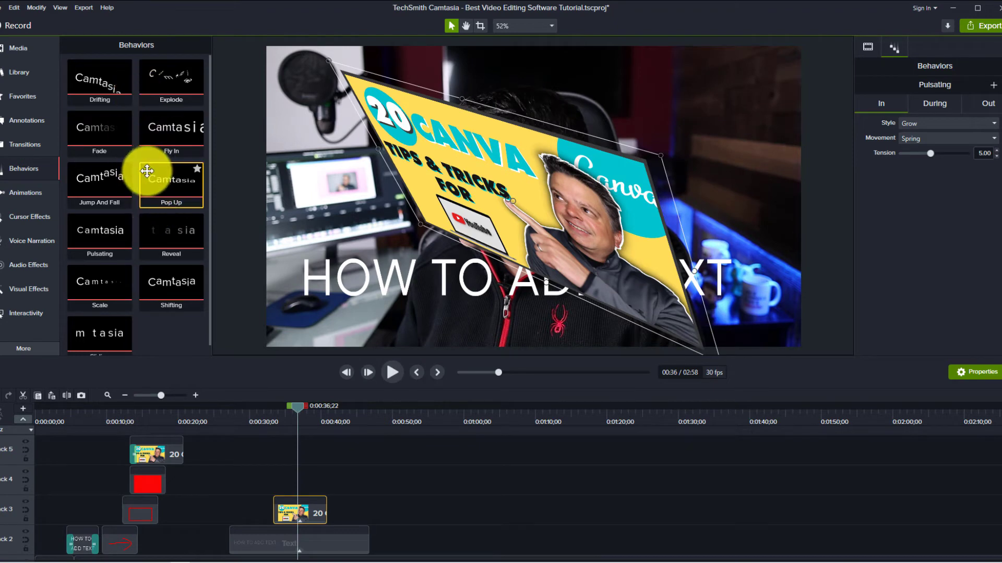
scroll(154, 186, down, 1)
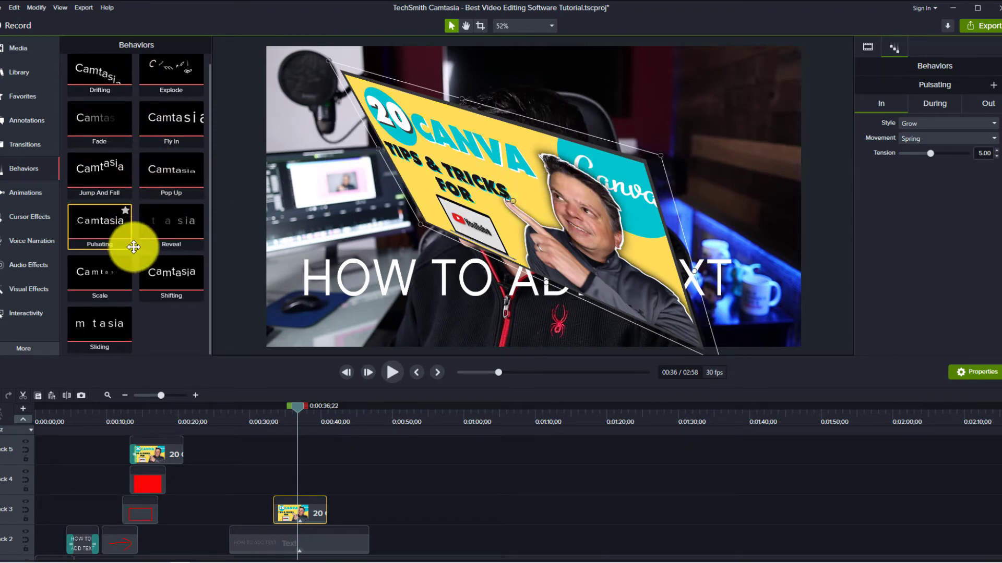
scroll(396, 475, down, 1)
Add a Zoom-n-Pan animation at 0:01:06;06 that zooms the talking-head video to 150%.
drag(298, 408, 508, 452)
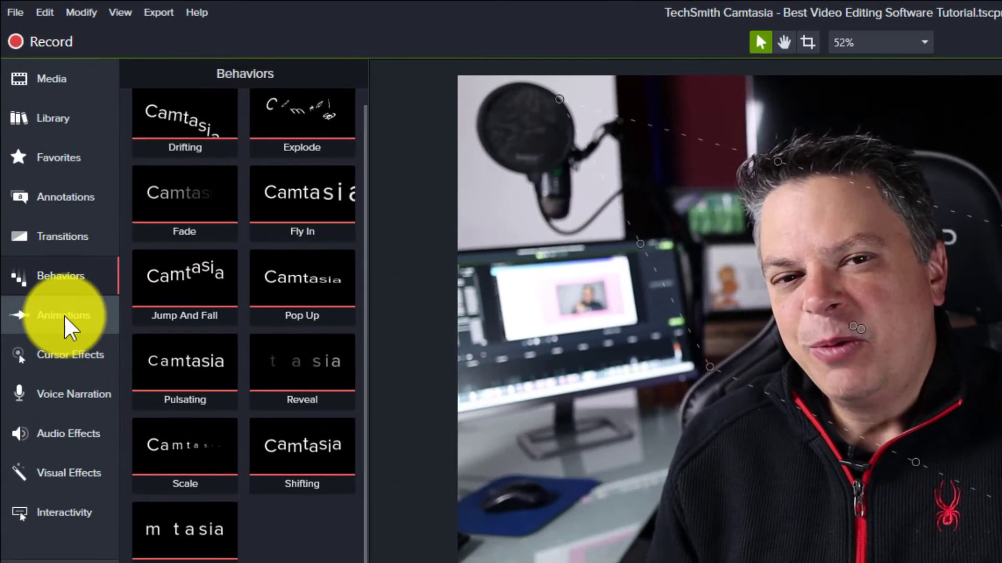
click(64, 314)
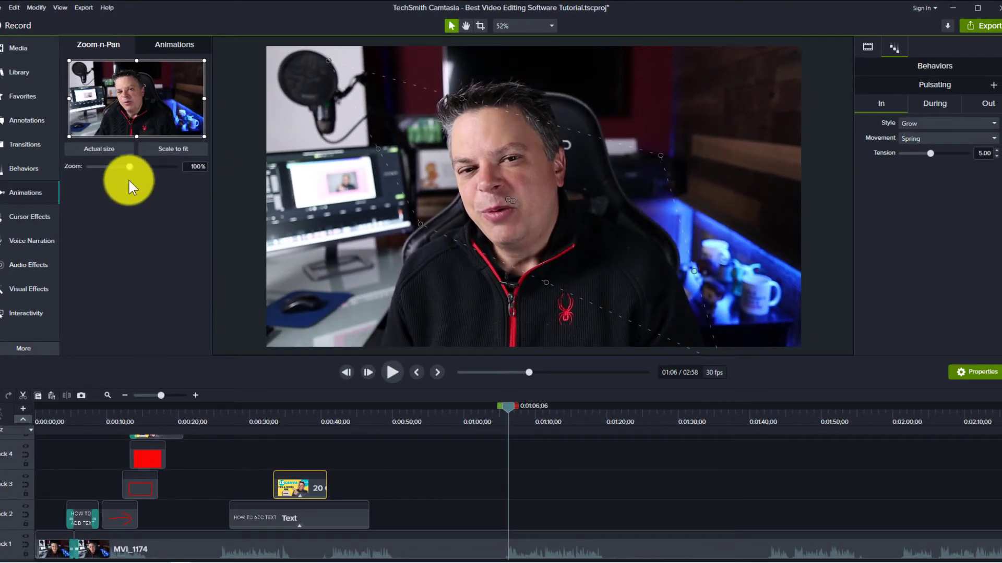
drag(130, 167, 151, 167)
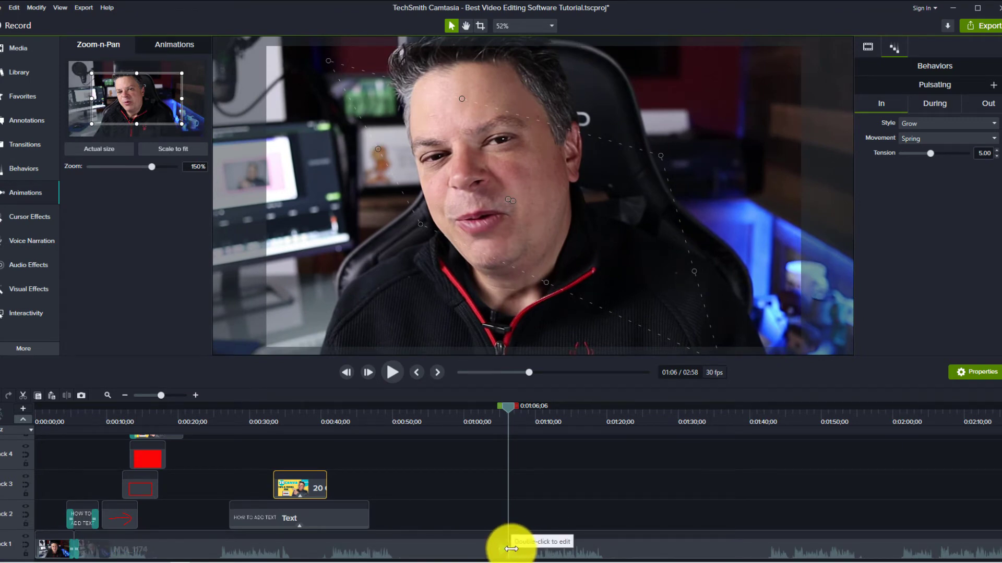
Scrub between 0:01:04;12 and 0:01:06;24 to check the zoom animation on the Track 1 video.
drag(508, 405, 496, 412)
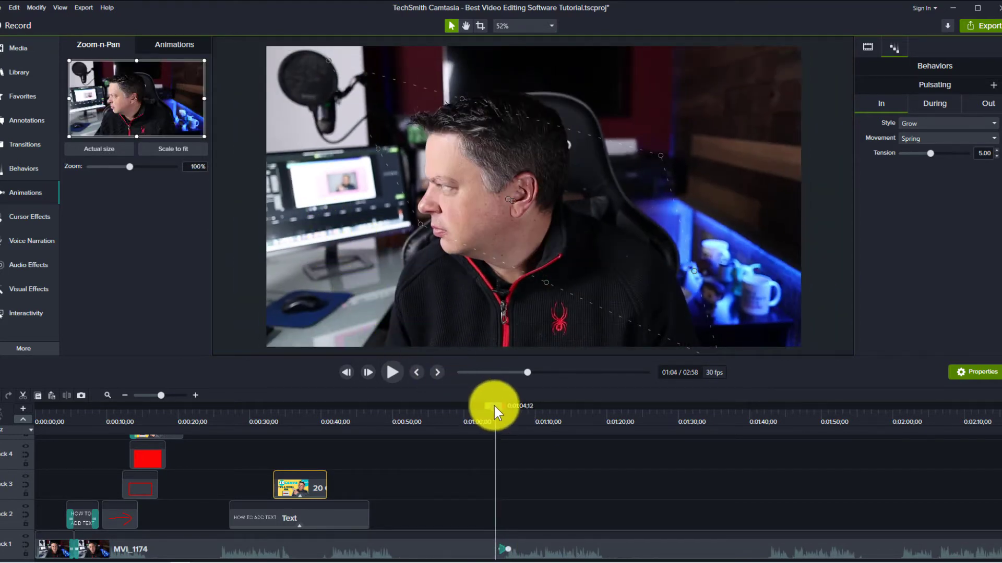
drag(493, 406, 511, 409)
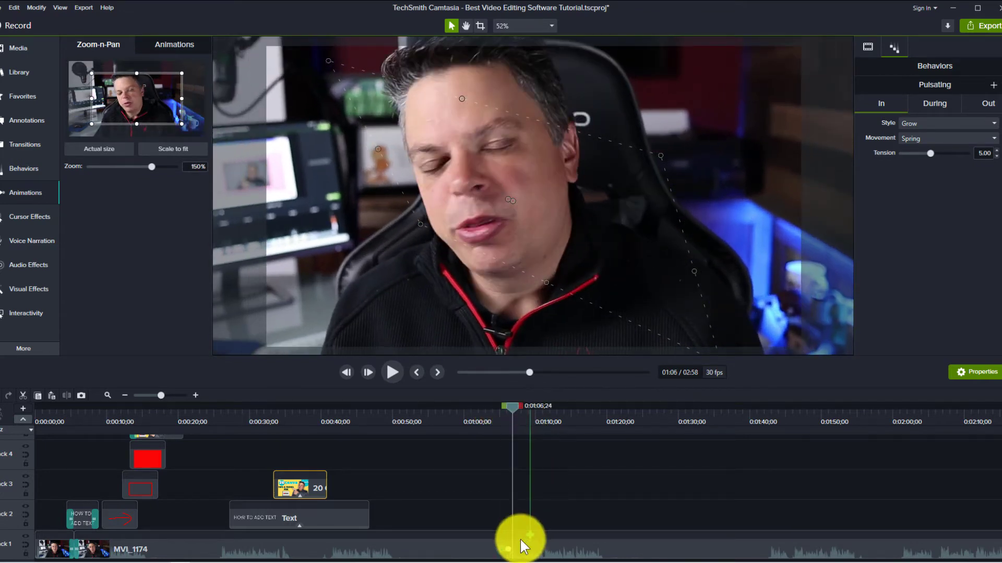
Zoom the Track 1 video's animation to 185% and reposition it horizontally to X 816 so the computer monitor is in frame.
click(327, 177)
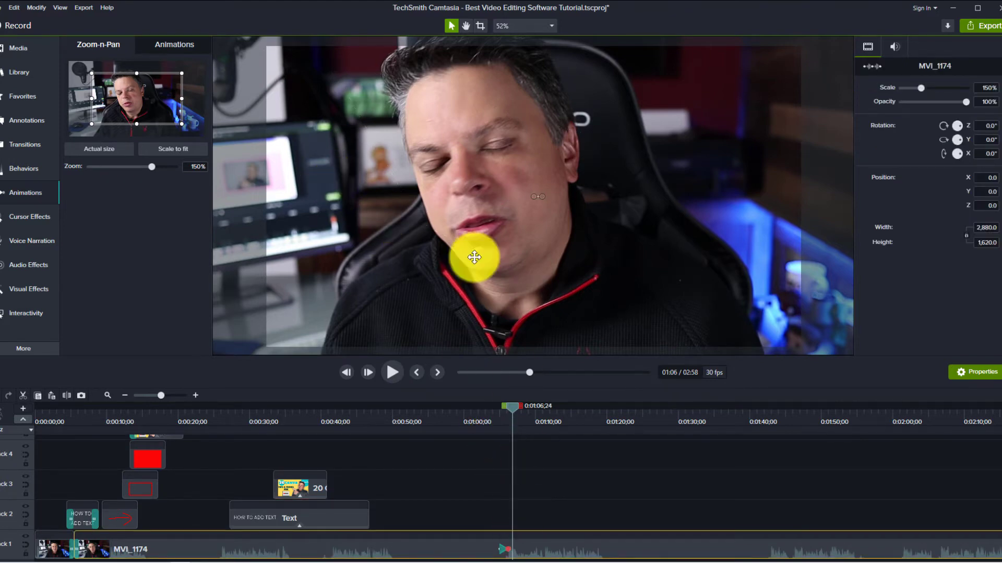
drag(474, 258, 574, 246)
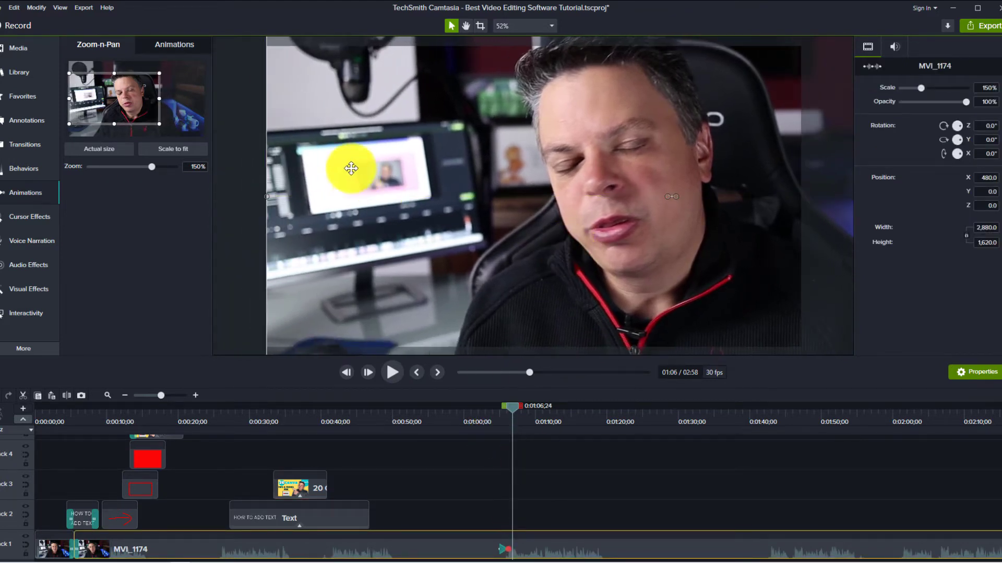
drag(151, 168, 167, 167)
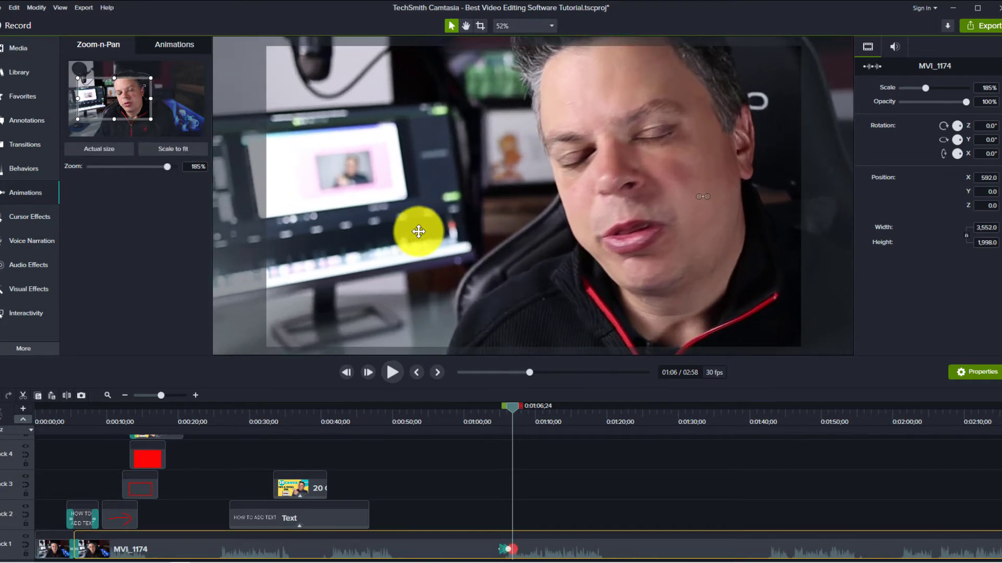
drag(418, 231, 480, 223)
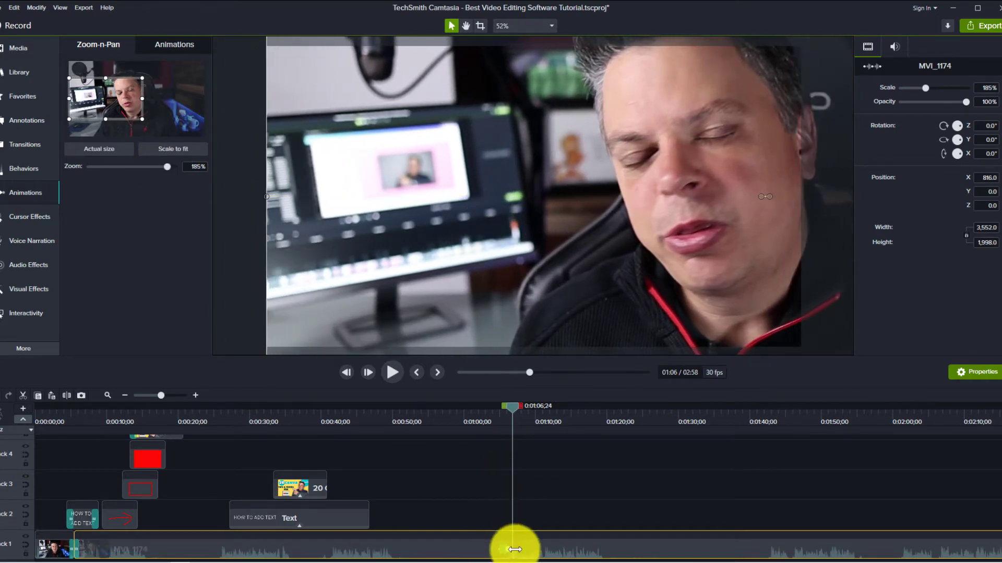
Lengthen the Track 1 zoom animation to end at 0:01:12;10 and play it back from 0:01:04;02.
drag(515, 549, 553, 548)
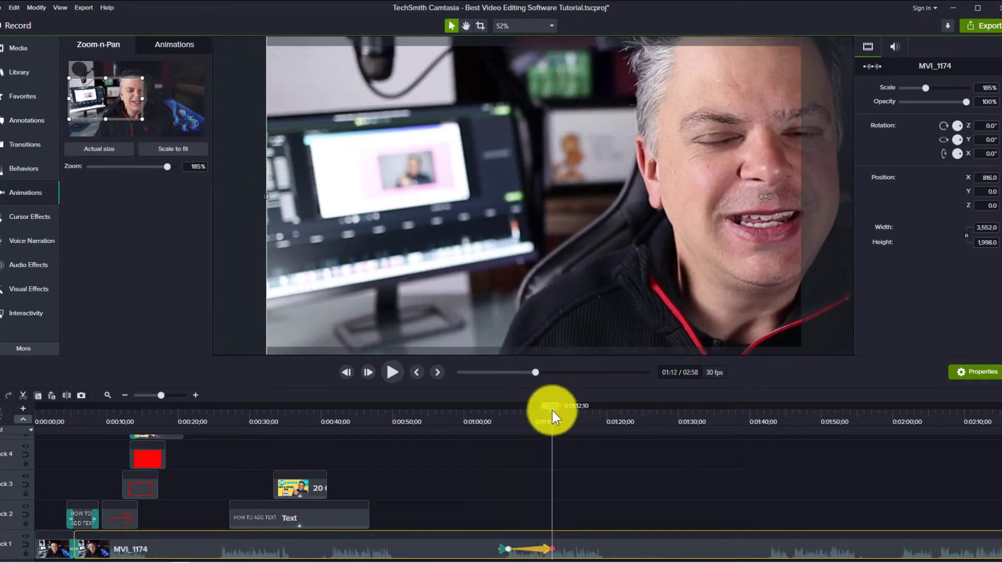
drag(552, 409, 493, 403)
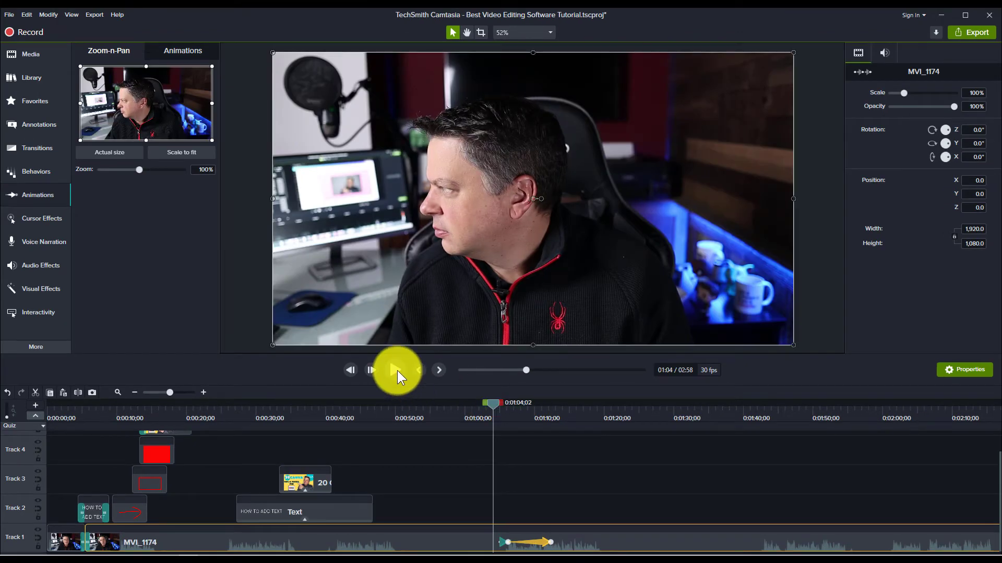
click(397, 370)
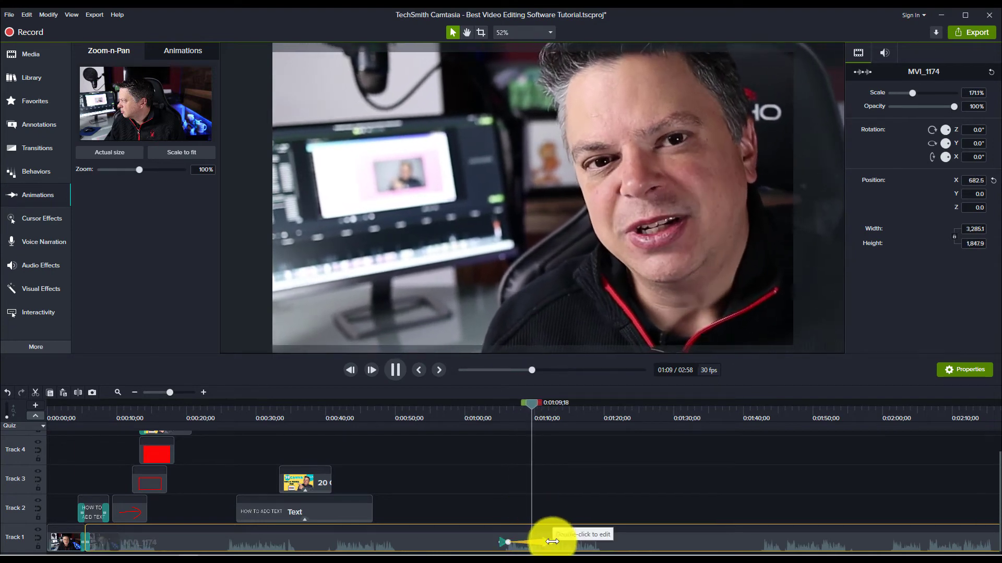
click(389, 368)
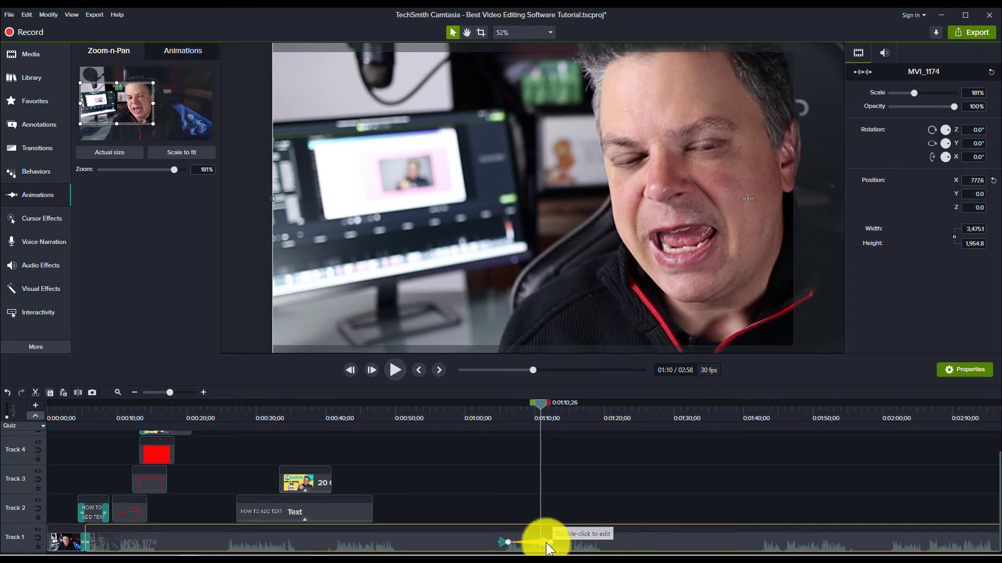
Shorten the Track 1 zoom animation to end at about 0:01:08 and play back the faster zoom.
drag(549, 540, 527, 541)
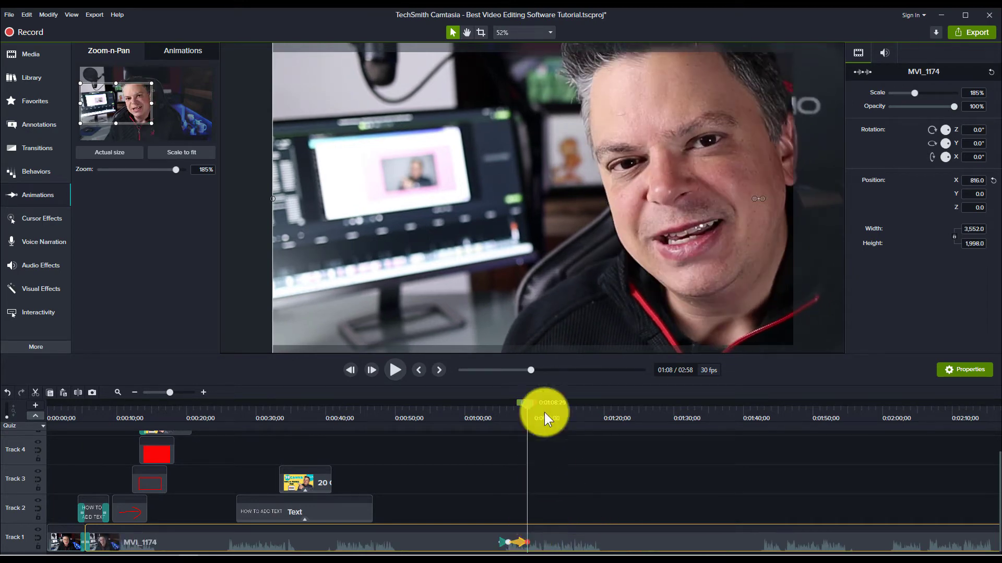
drag(530, 402, 494, 404)
click(395, 371)
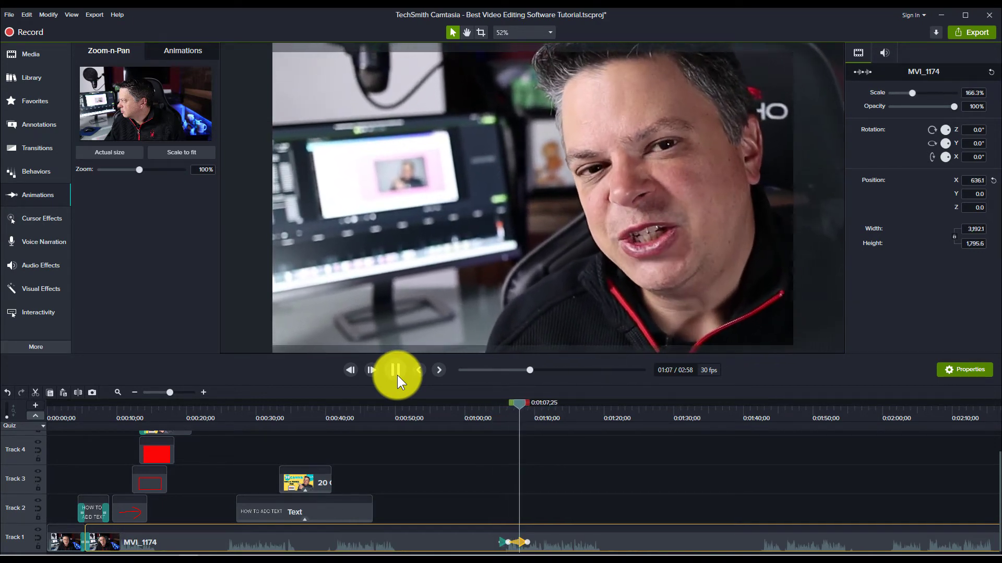
click(397, 374)
click(531, 545)
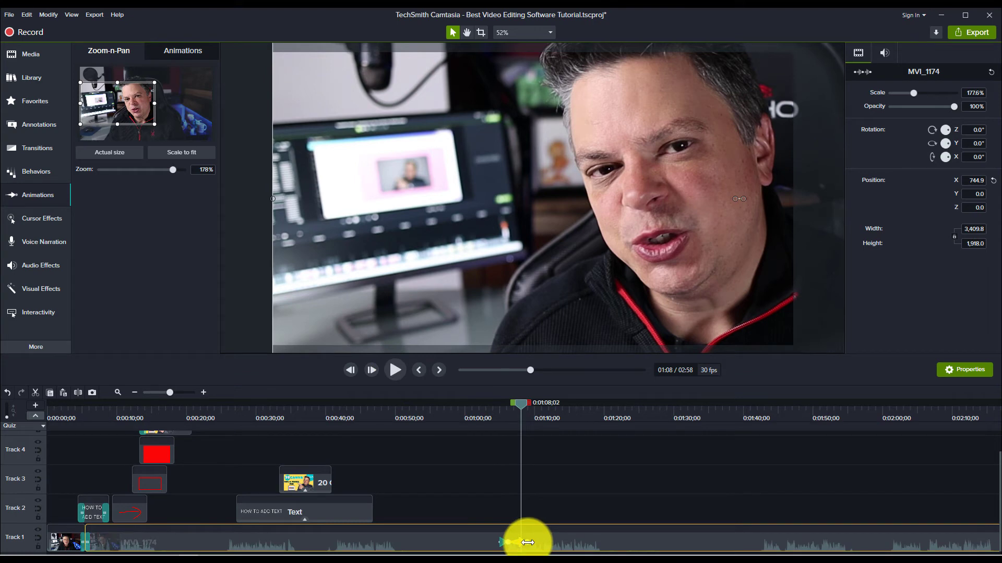
Stretch the Track 1 zoom animation to end at about 0:01:26 and play back the slower zoom.
drag(528, 542, 646, 537)
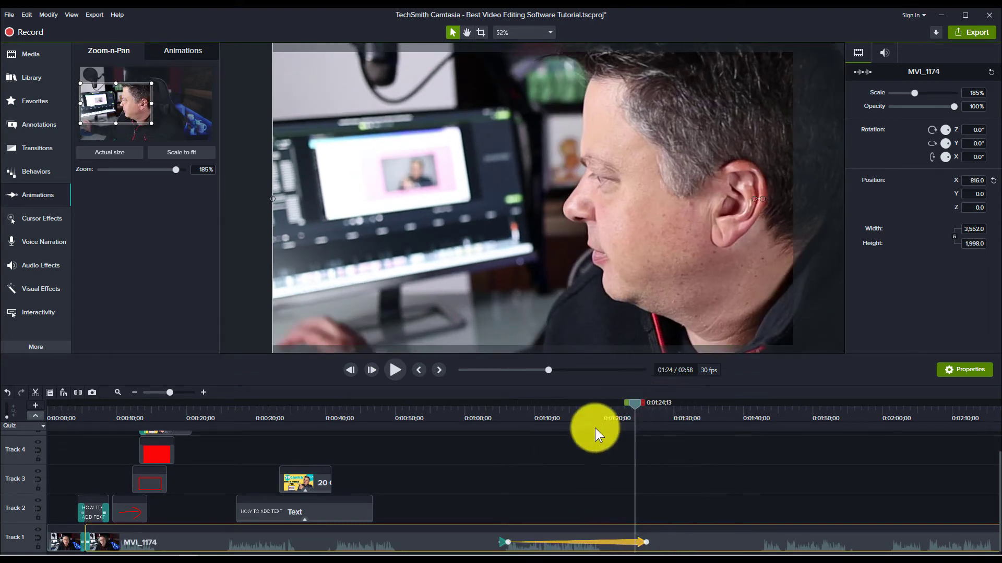
click(496, 464)
click(400, 371)
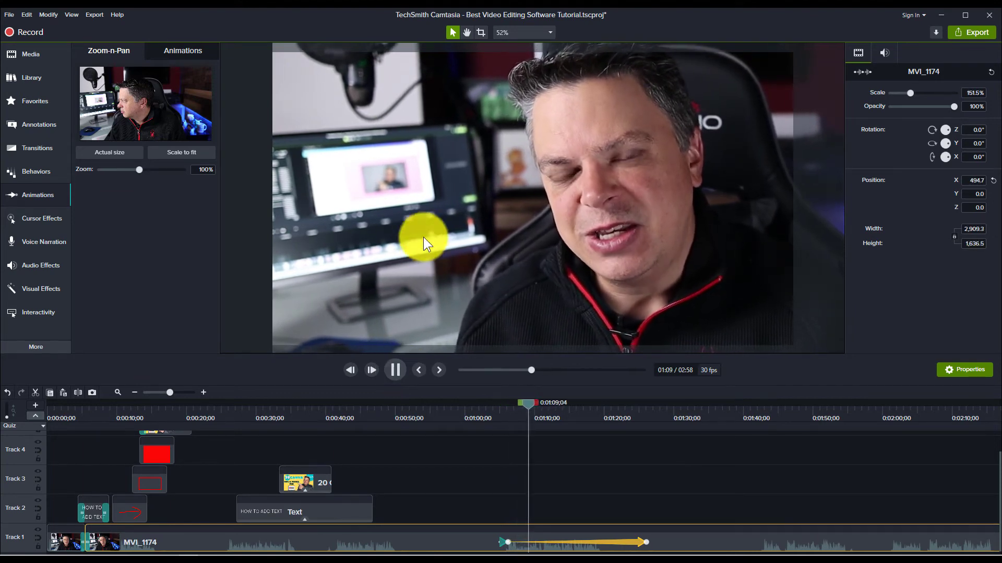
click(393, 376)
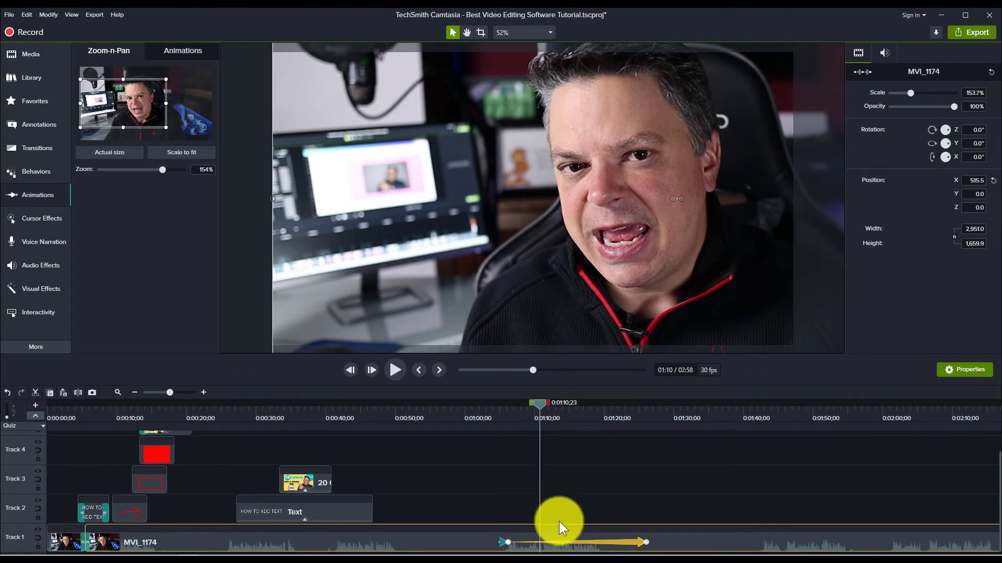
Show the preset animations and scrub the timeline to 0:01:42;14.
click(178, 50)
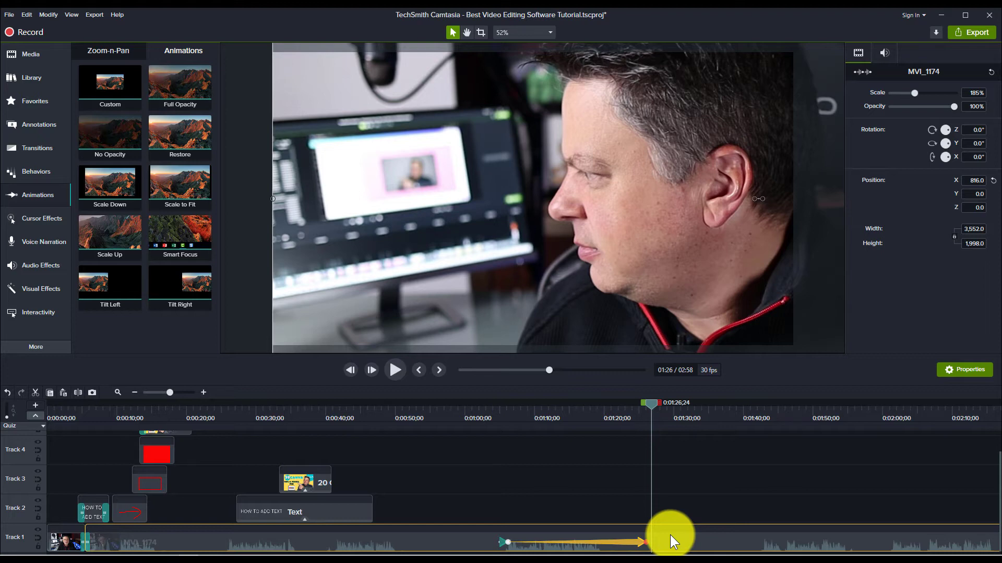
drag(646, 405, 760, 415)
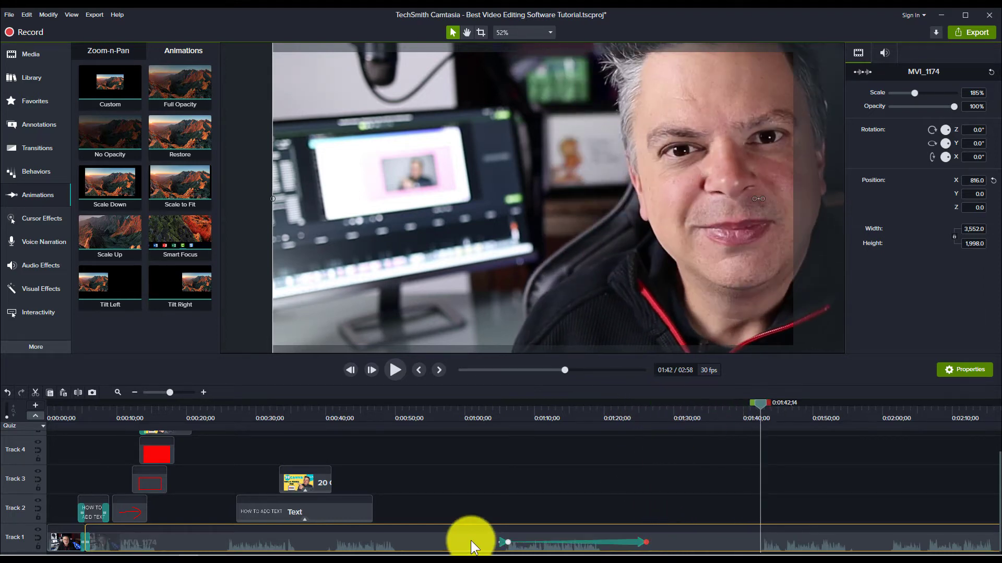
Delete all clips, callouts and images from every track to empty the timeline.
key(Delete)
drag(69, 446, 519, 547)
key(Delete)
drag(100, 470, 208, 424)
key(Delete)
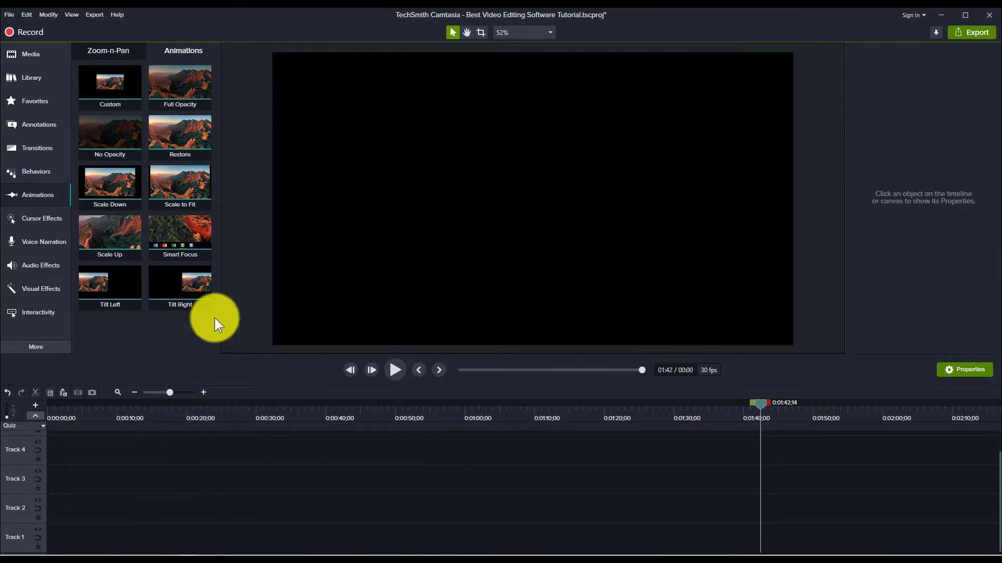
Add the MVI_1174 video from the media bin to the start of Track 1 and split it at 0:00:19;03.
click(60, 63)
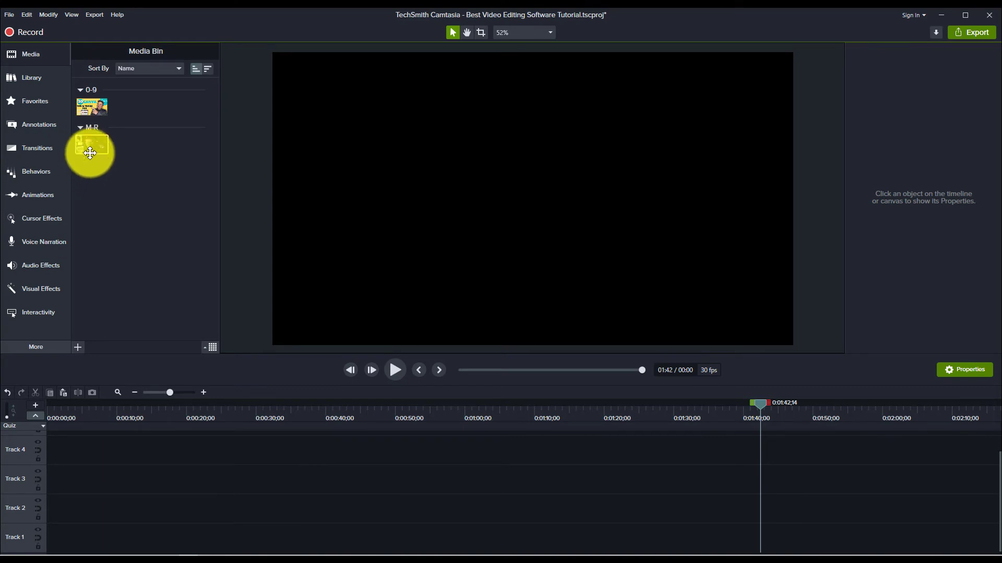
drag(90, 152, 44, 537)
drag(758, 402, 180, 505)
click(183, 515)
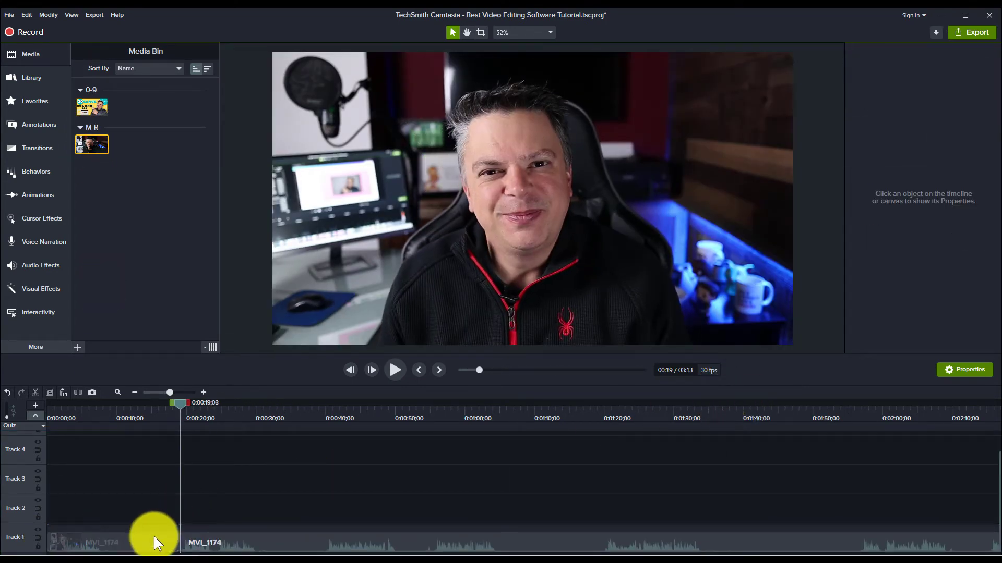
Remove the Track 1 footage before 0:00:19;03 and split the remaining MVI_1174 clip at about 0:00:30.
drag(154, 537, 209, 525)
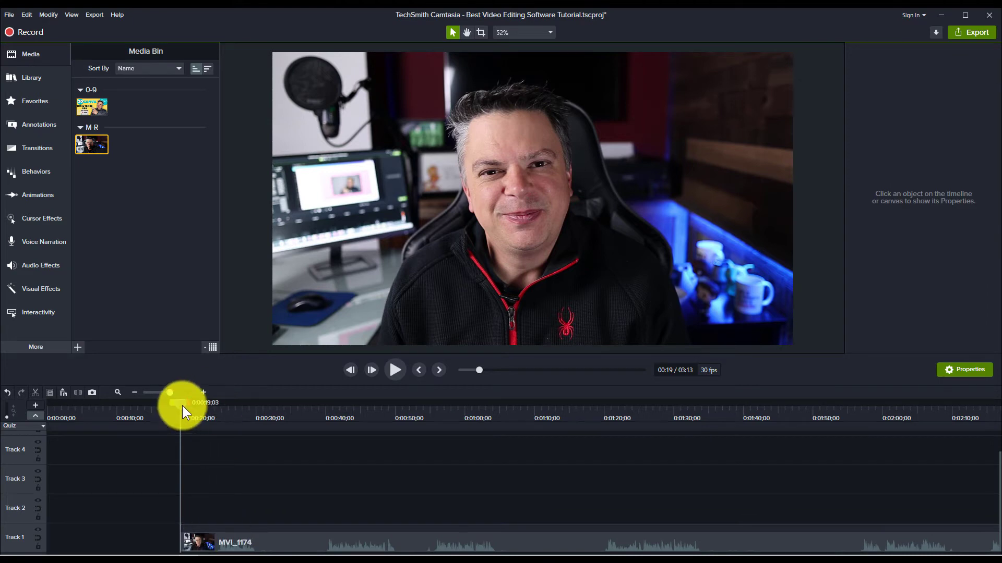
drag(183, 403, 221, 420)
key(s)
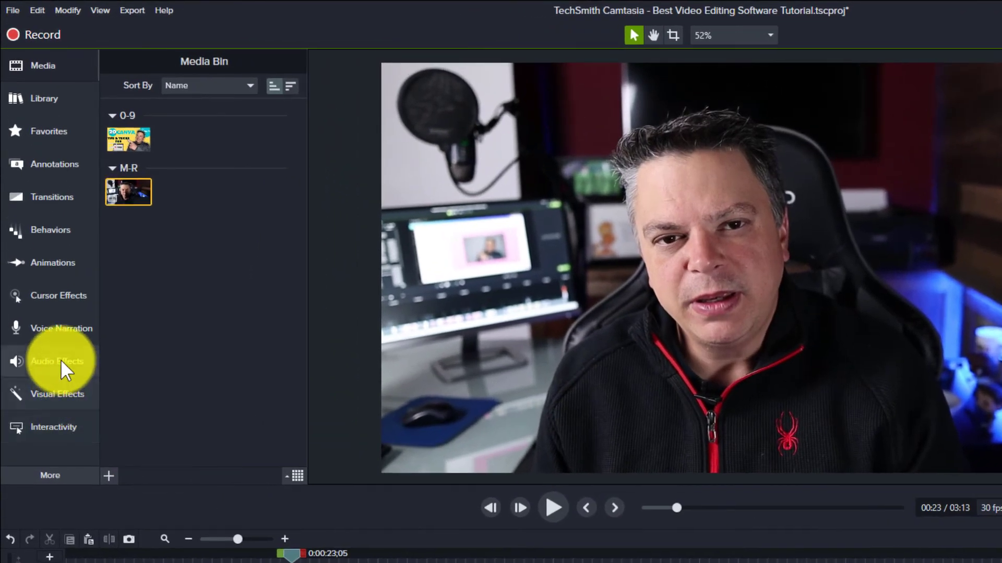
Apply the Noise Removal audio effect to the short first clip on Track 1 and analyze its audio.
click(44, 263)
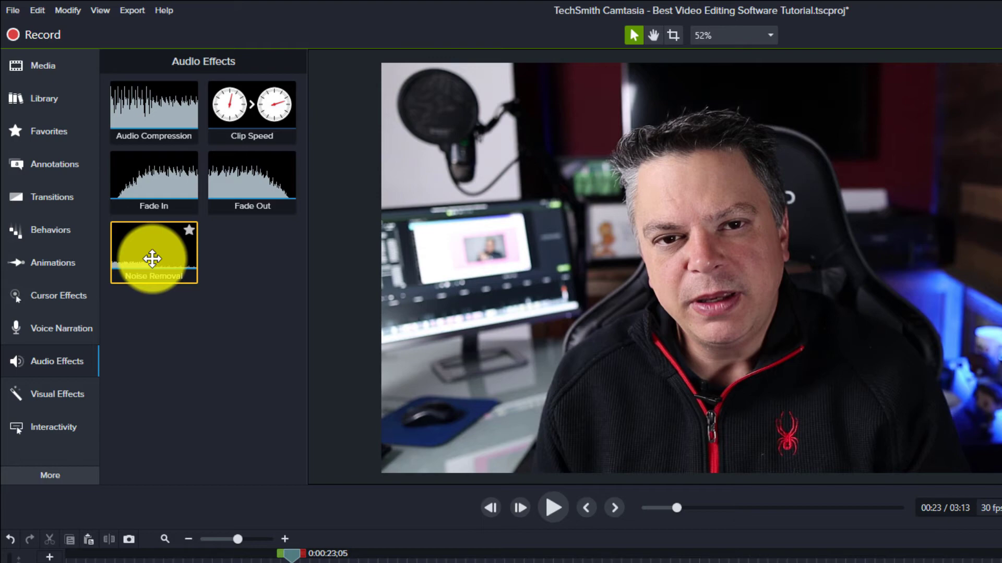
drag(152, 259, 334, 545)
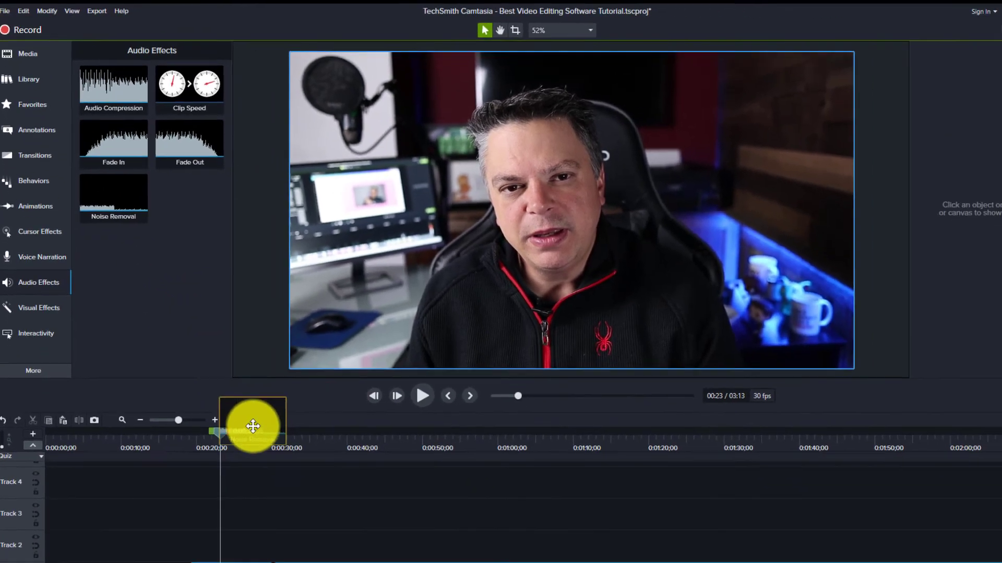
drag(253, 426, 214, 536)
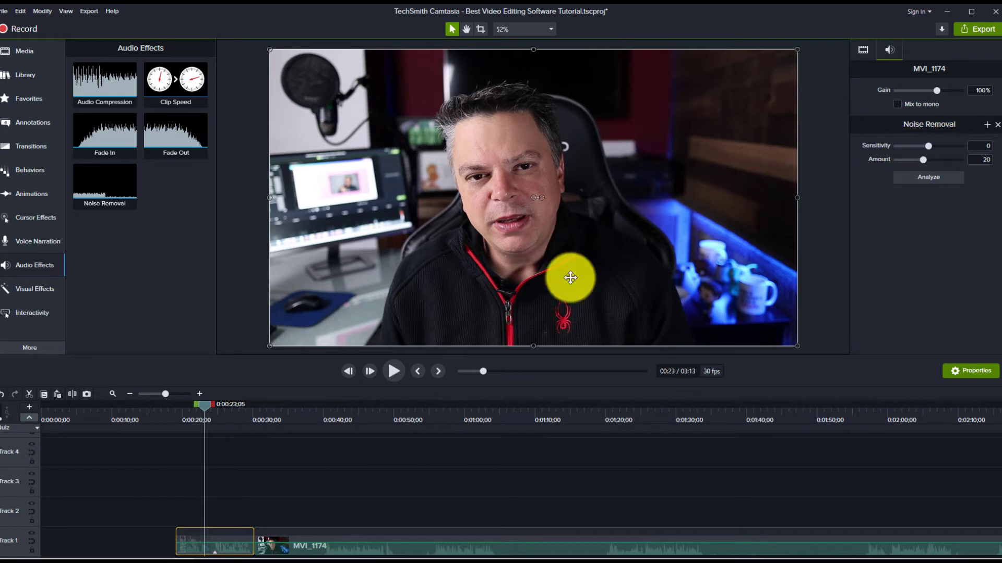
click(928, 176)
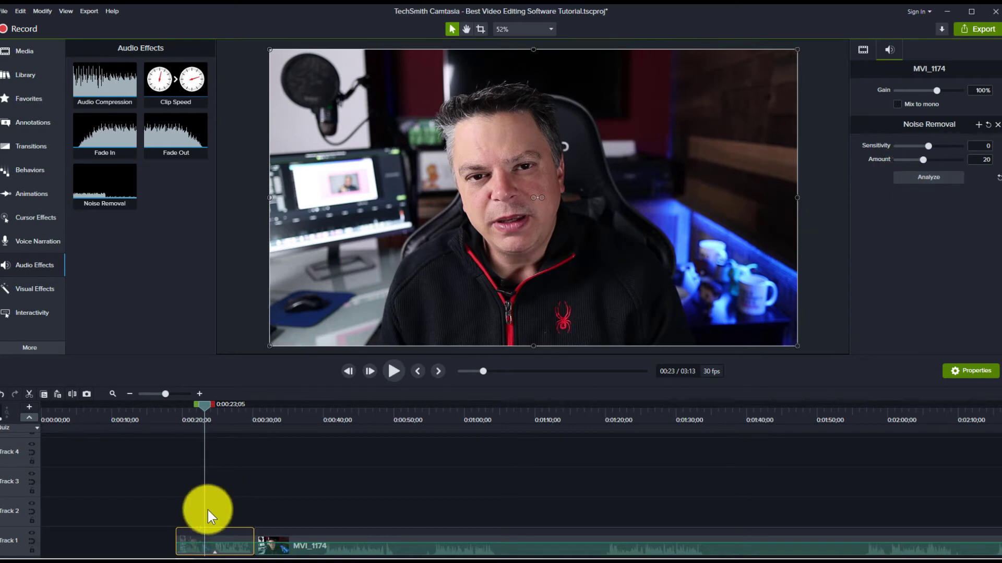
Play back the first clip from 0:00:19;22 to listen to the noise-reduced audio.
drag(205, 405, 183, 412)
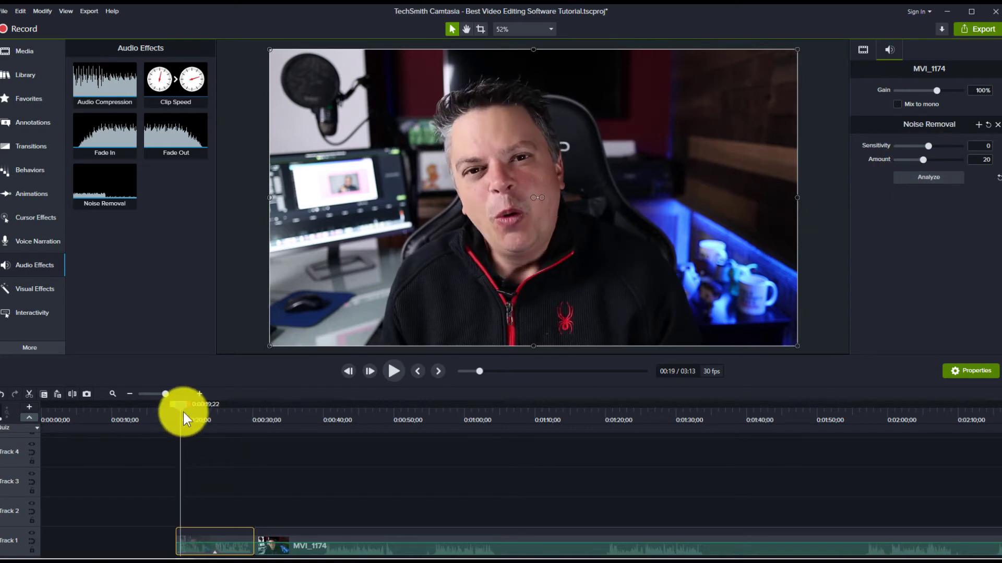
click(392, 369)
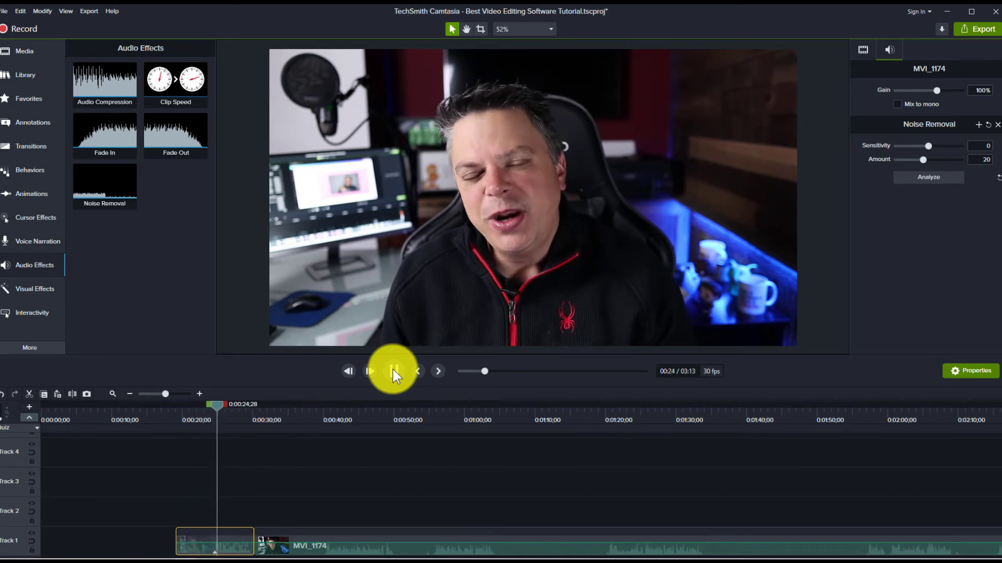
click(392, 368)
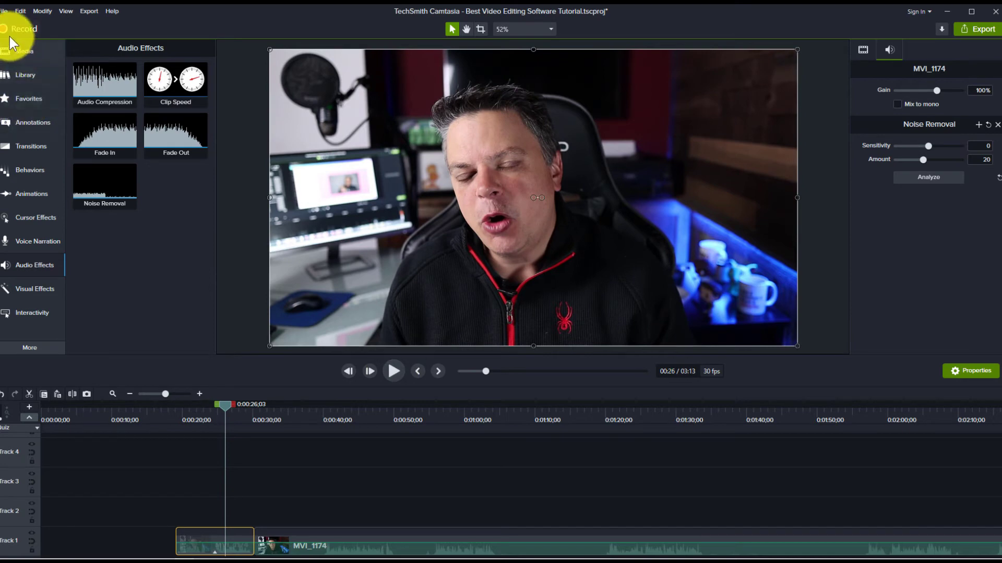
Remove the Noise Removal effect from the first Track 1 clip and play the clip back to compare the original audio.
right_click(219, 538)
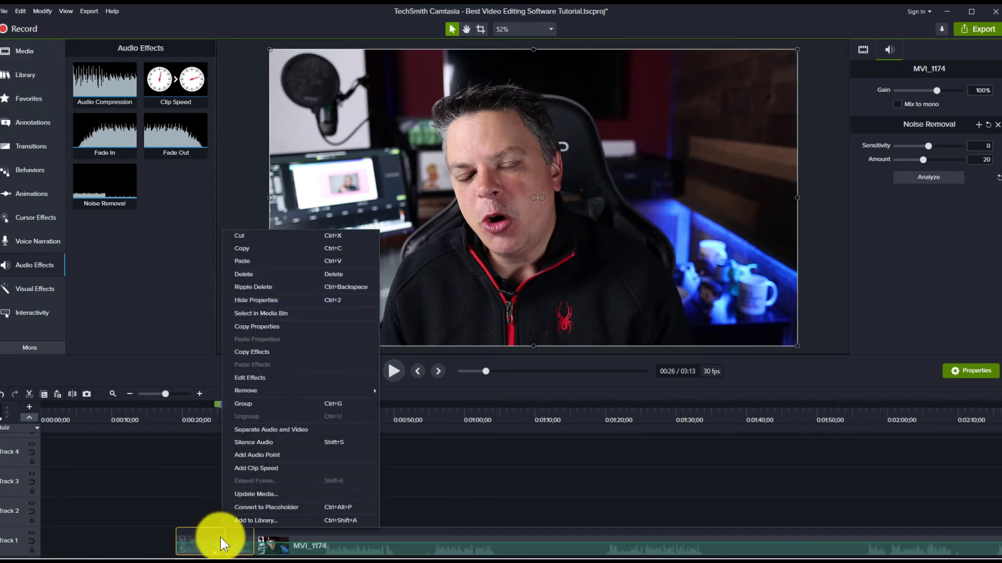
click(408, 386)
drag(223, 406, 182, 424)
click(394, 371)
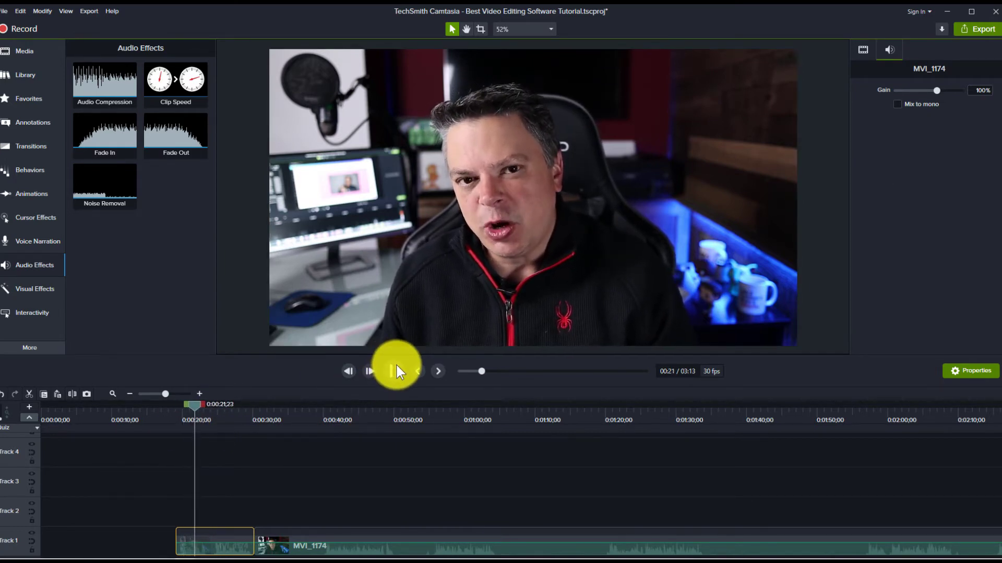
click(396, 367)
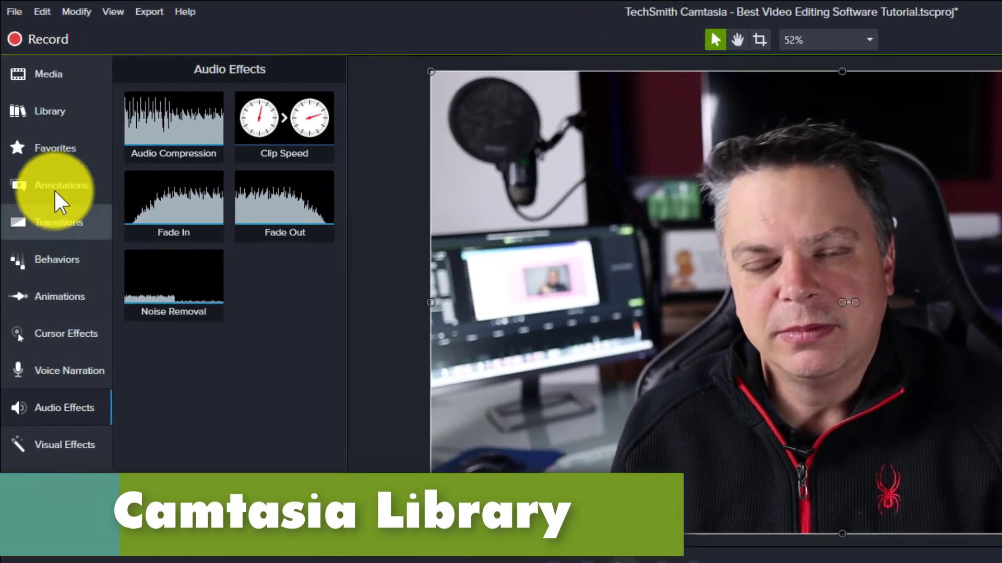
Browse the Camtasia 2020 library and expand its Icons folder to examine the available assets.
click(31, 85)
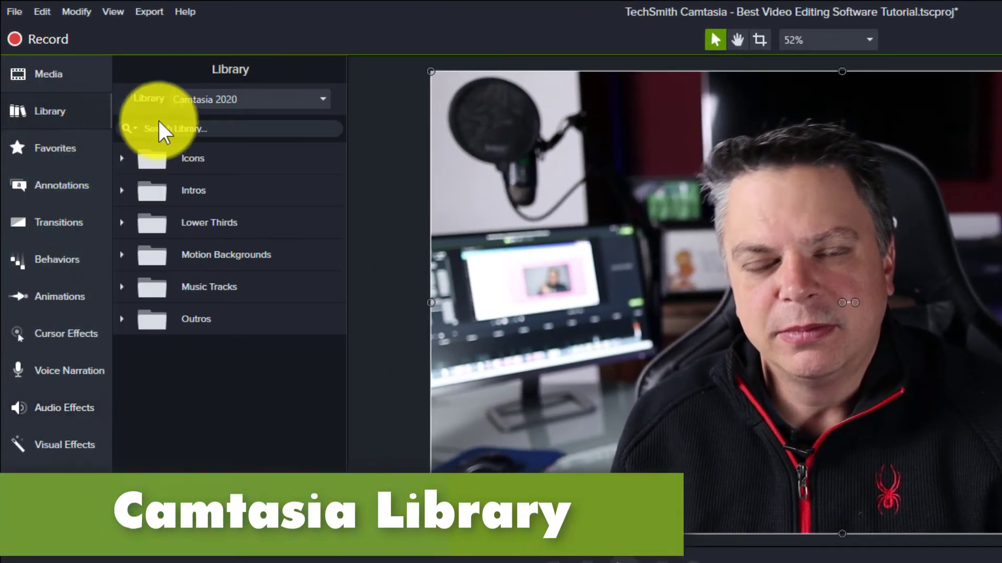
click(324, 104)
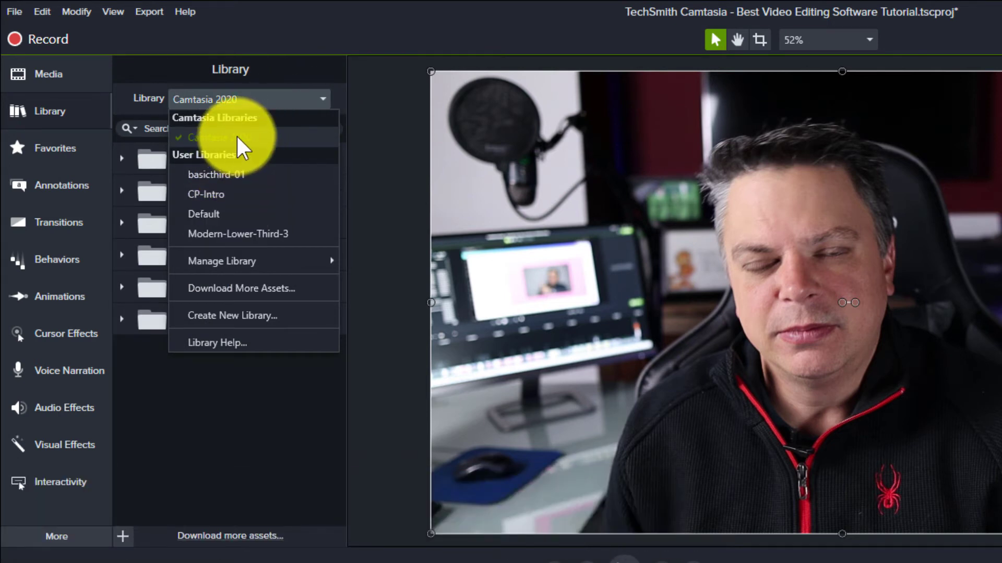
click(239, 137)
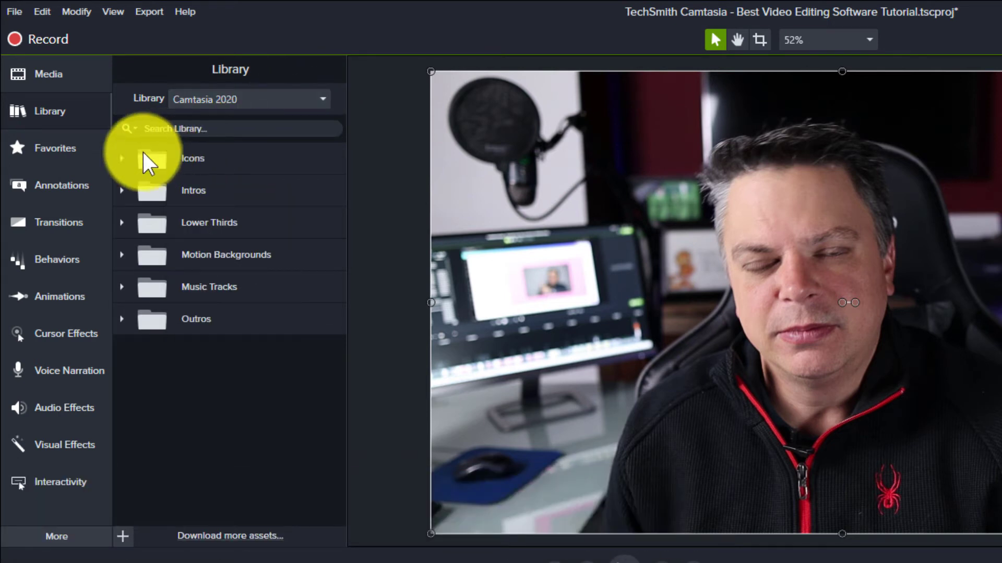
click(122, 158)
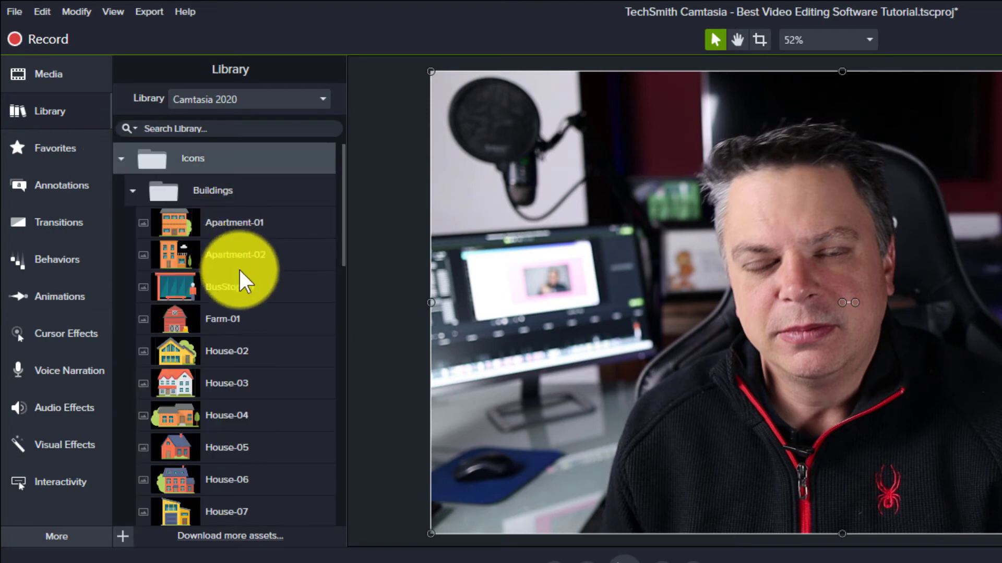
Place the Apartment-01 icon from the Buildings folder over the video on the canvas and scale it down slightly.
scroll(224, 361, down, 2)
scroll(217, 345, up, 2)
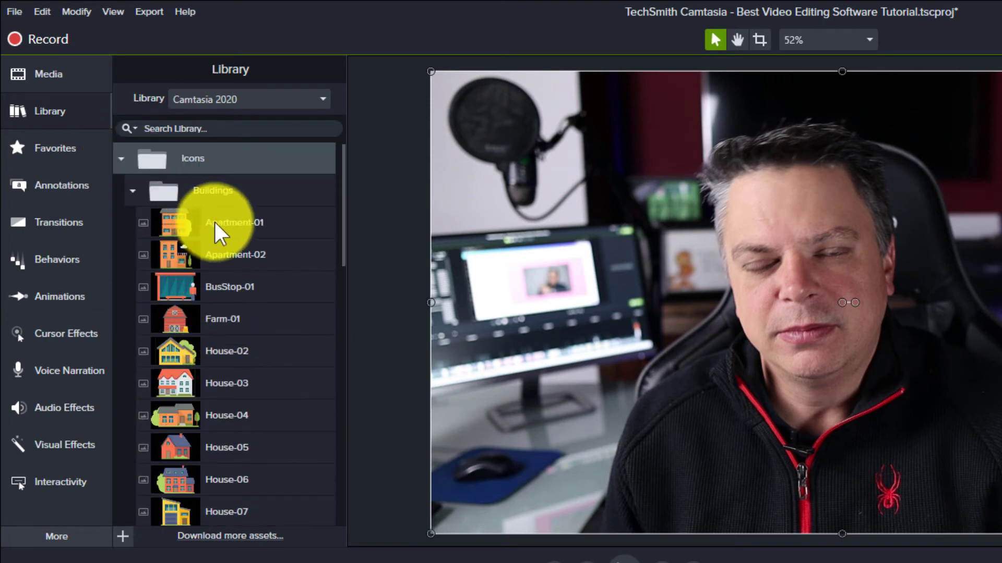
click(132, 189)
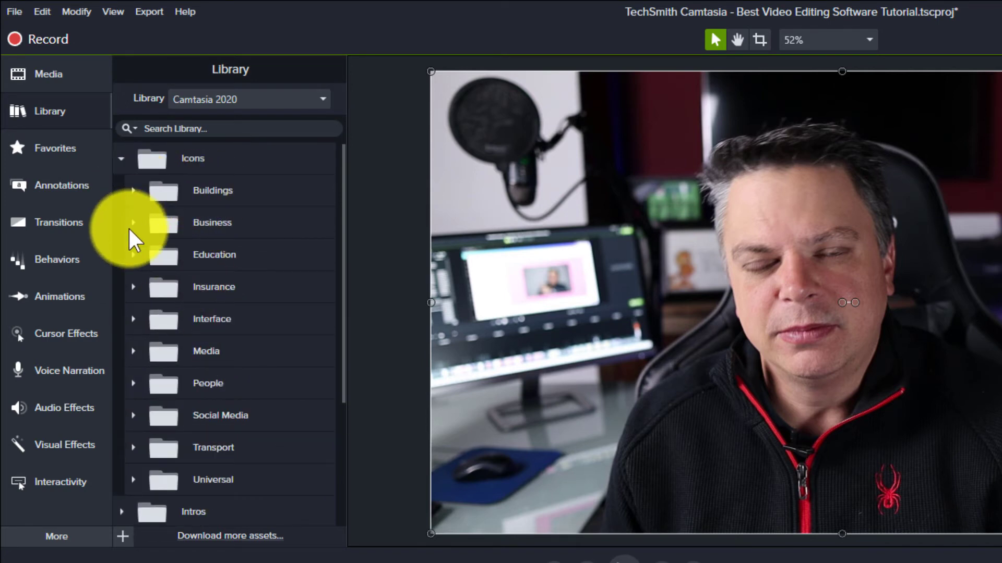
click(133, 191)
drag(415, 243, 896, 347)
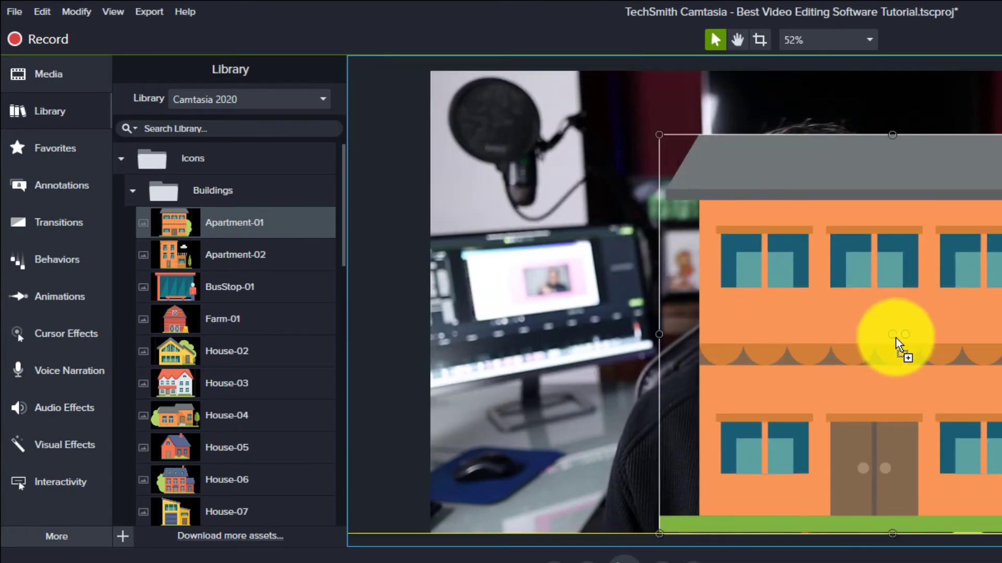
drag(672, 140, 725, 188)
Look through the Buildings, Business and Social Media icon folders in the Camtasia 2020 library.
scroll(129, 357, down, 10)
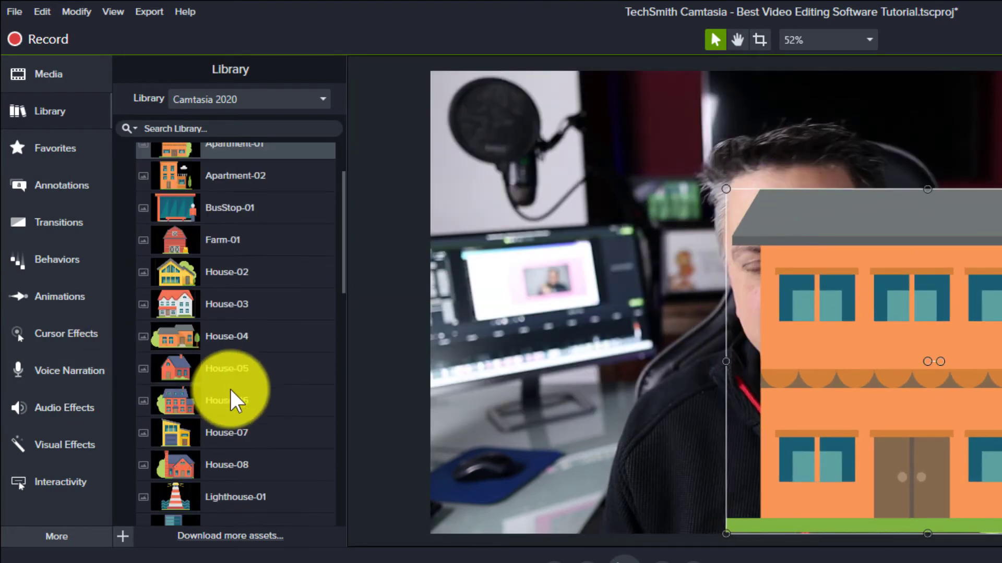
click(134, 328)
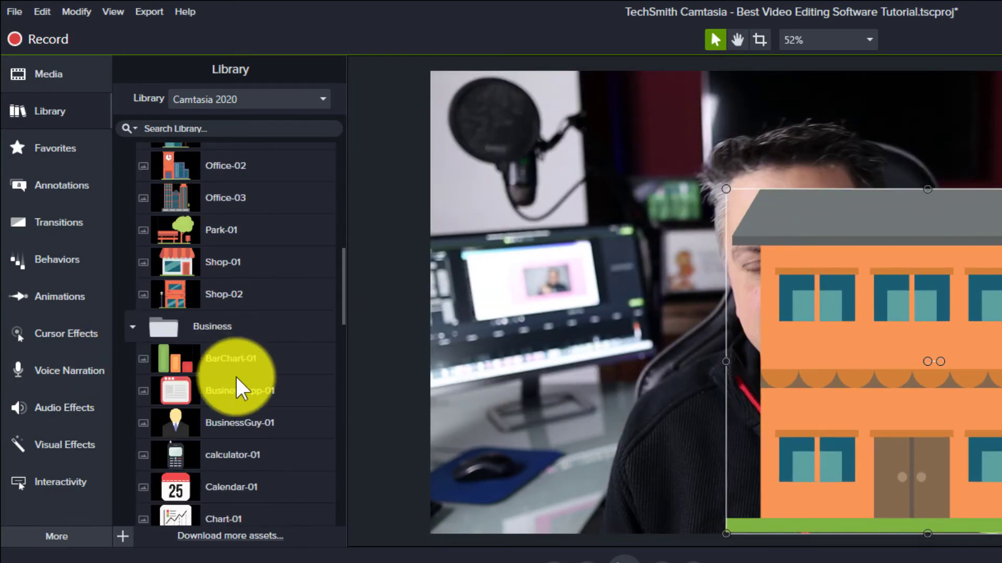
scroll(240, 371, down, 15)
scroll(198, 318, down, 5)
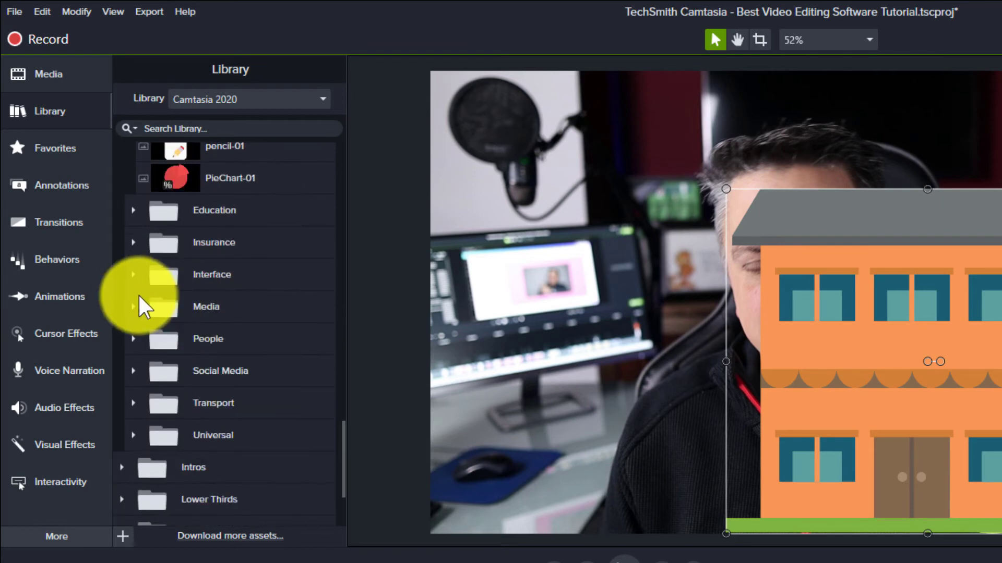
click(134, 371)
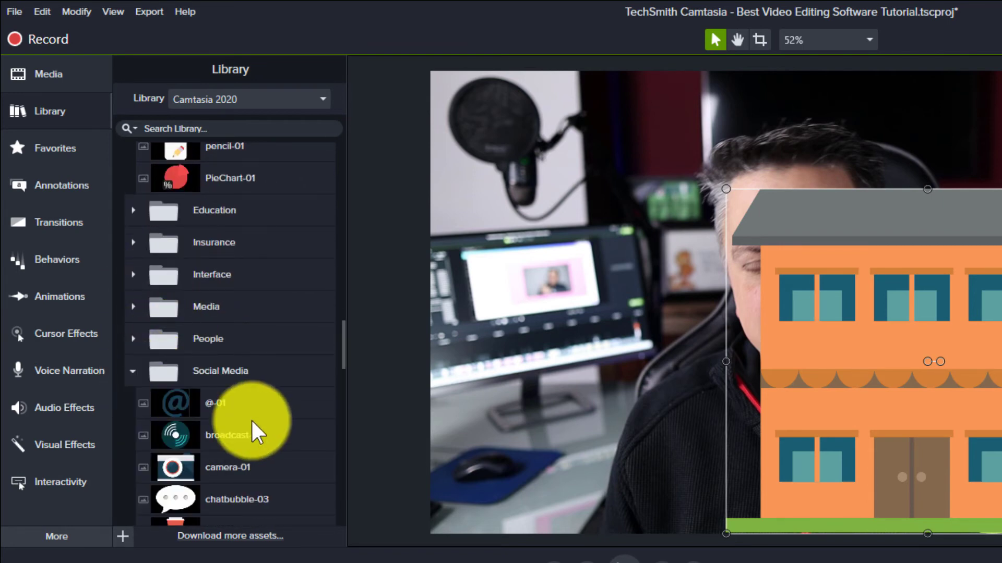
scroll(256, 422, down, 20)
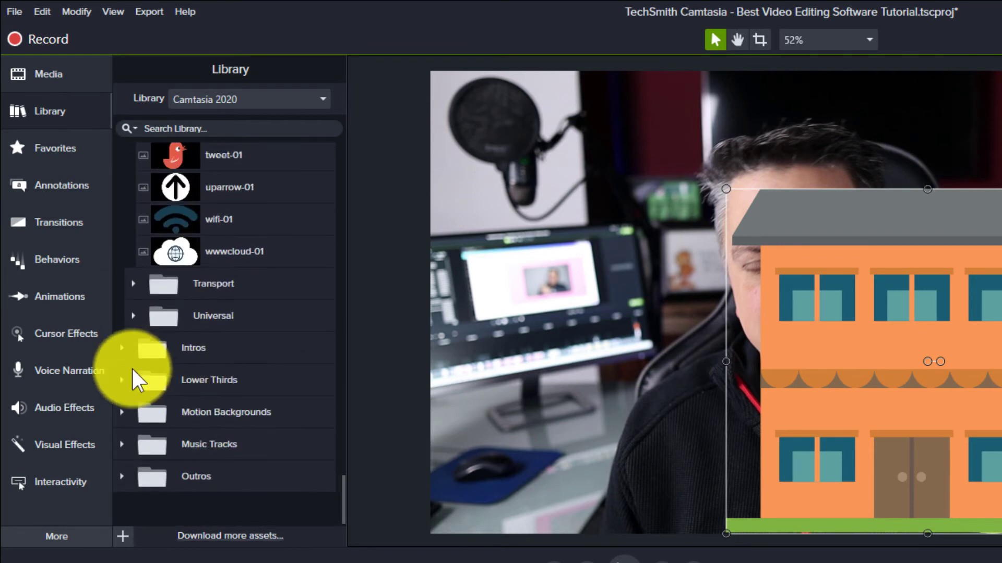
Add the Assist lower third from the Lower Thirds folder to Track 2, after the apartment icon.
click(122, 379)
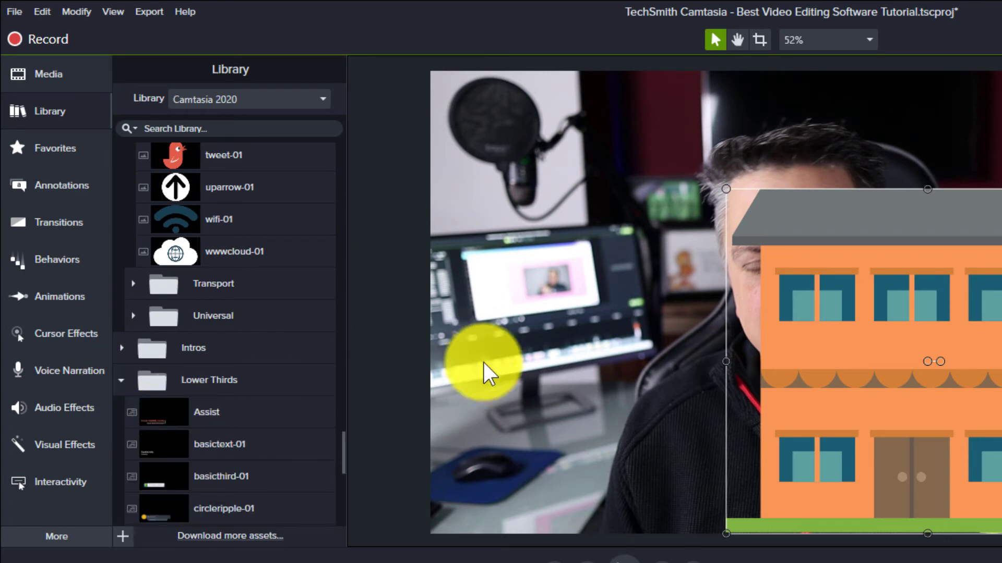
click(158, 412)
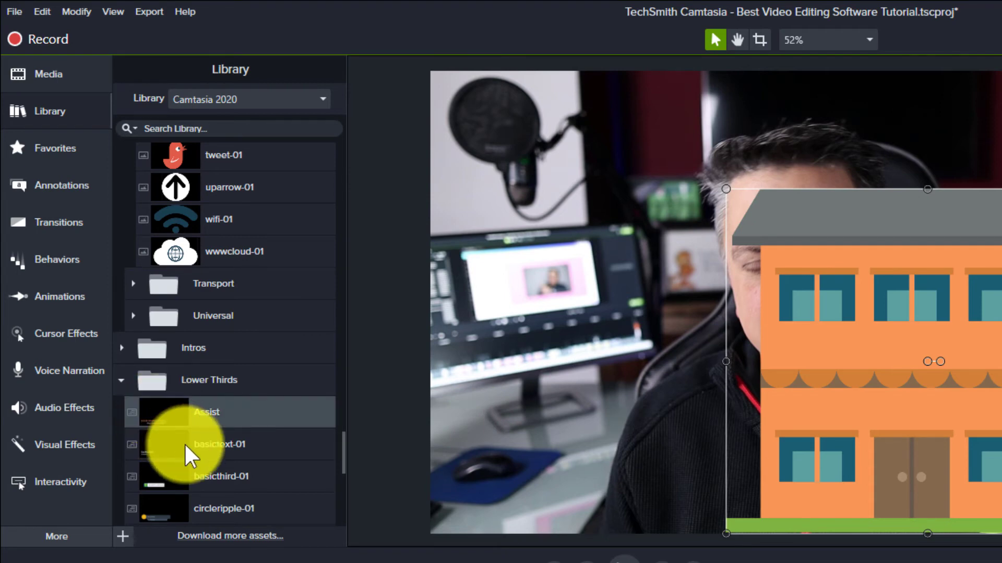
drag(169, 417, 365, 490)
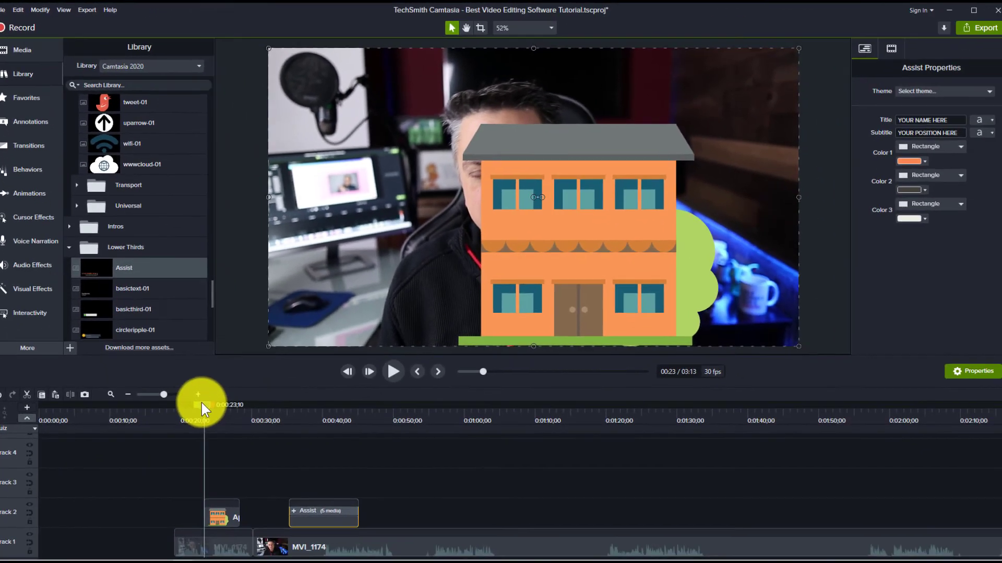
Play back the Assist lower third from its start at about 0:00:35 and pause while its text is displayed.
drag(327, 562, 479, 562)
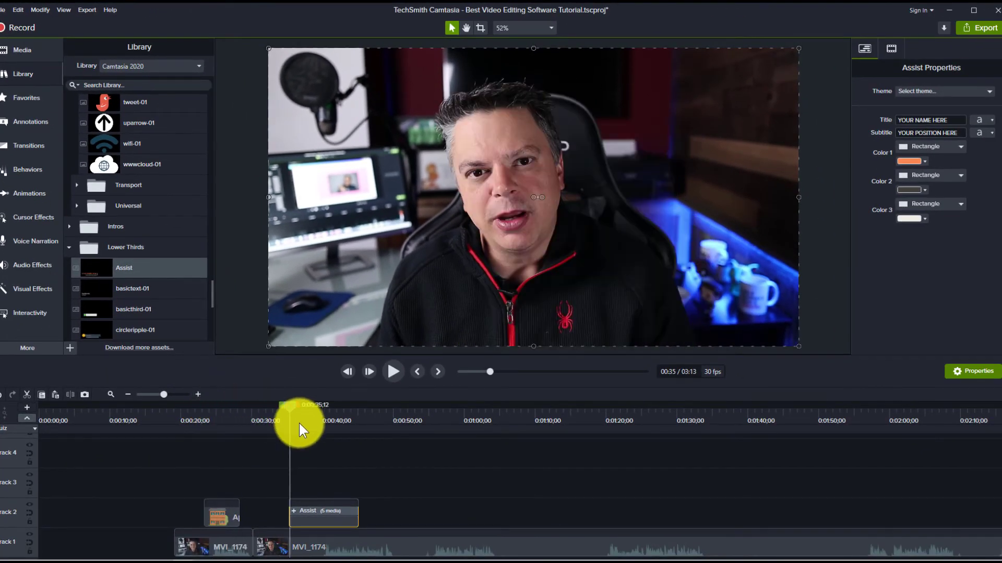
click(392, 372)
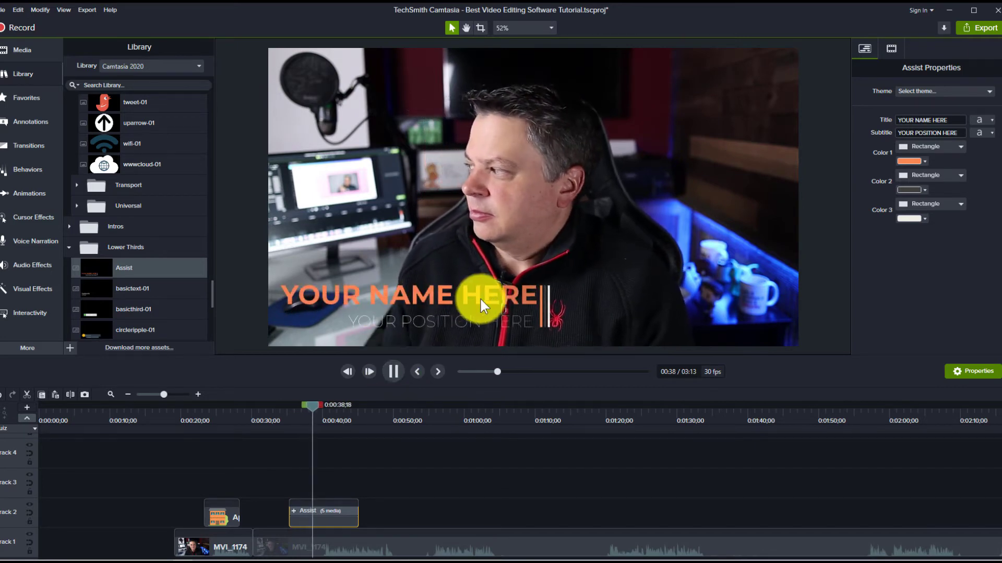
click(392, 375)
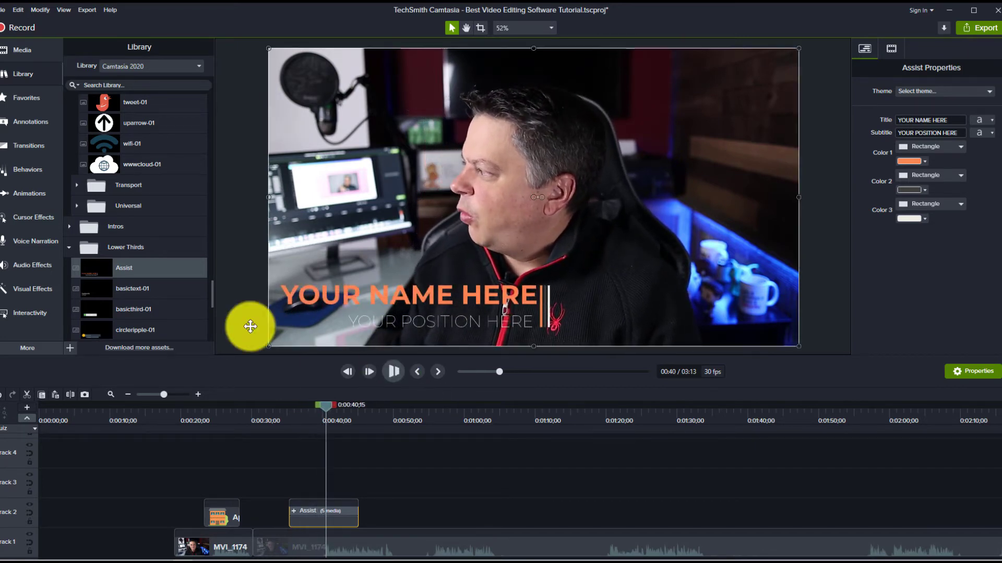
Browse the remaining lower thirds, motion backgrounds, music tracks and outros in the Camtasia 2020 library.
scroll(142, 272, down, 5)
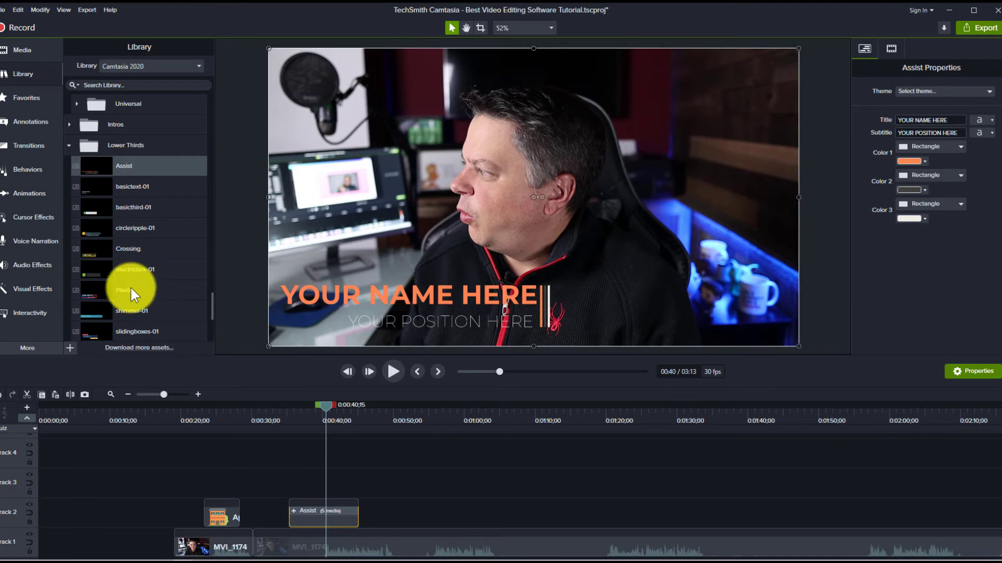
double_click(129, 288)
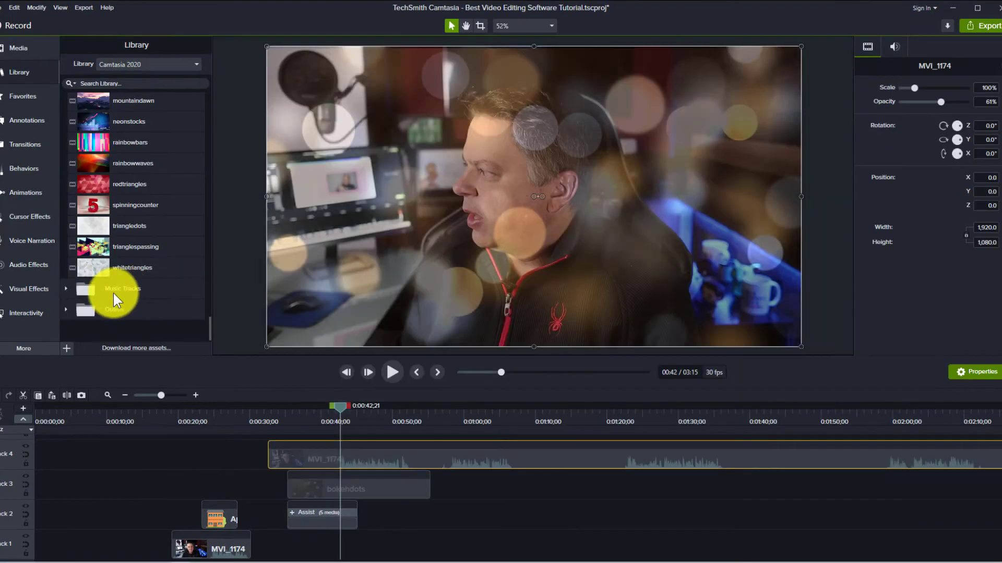
click(66, 290)
scroll(171, 249, down, 10)
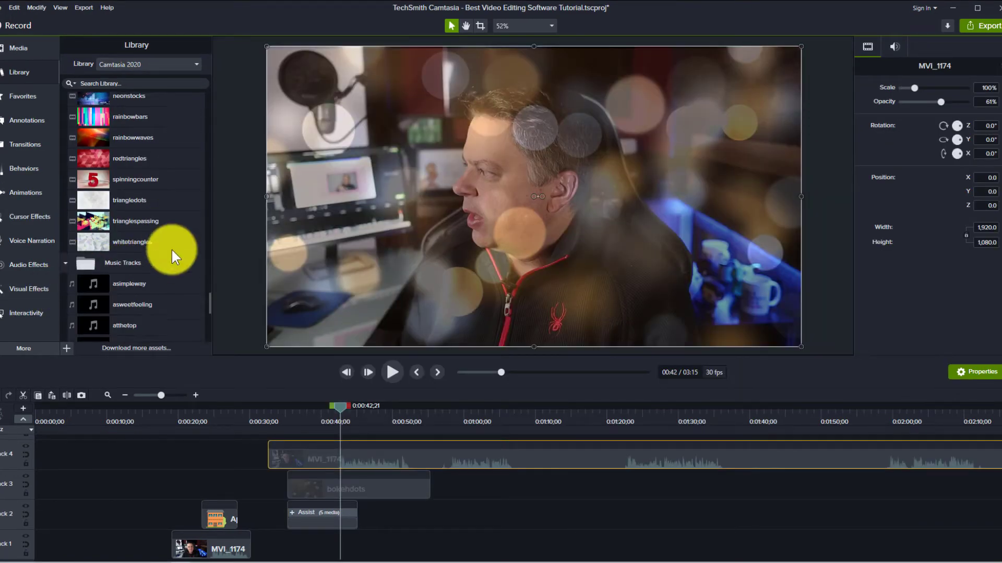
scroll(172, 249, down, 3)
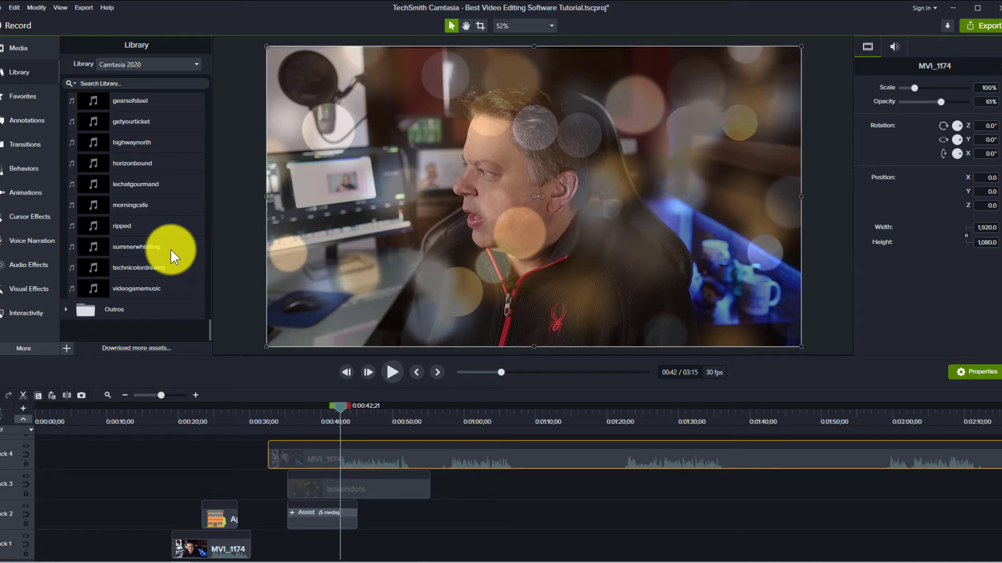
click(65, 309)
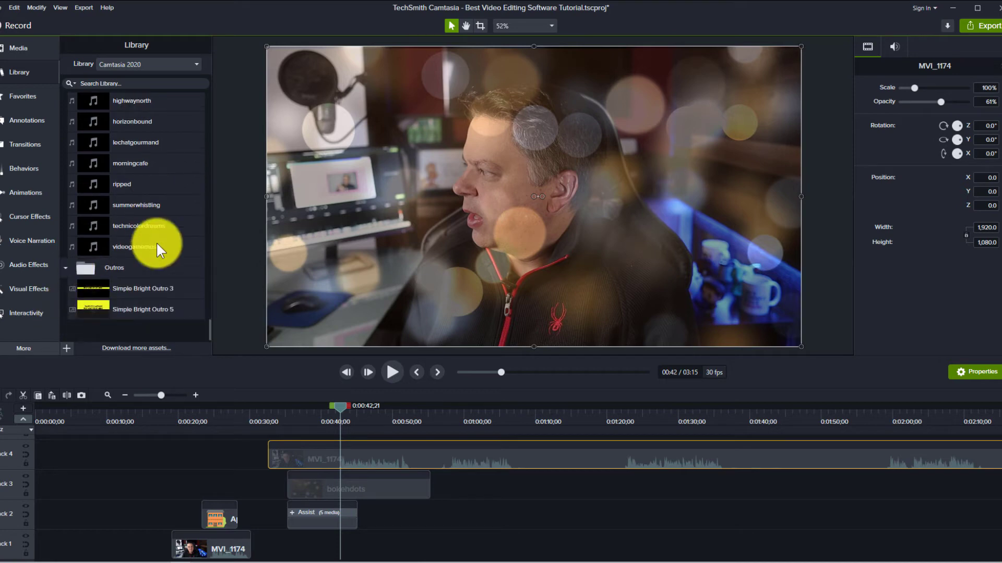
Switch from the Camtasia 2020 library to the basicthird-01 user library.
scroll(157, 243, up, 15)
click(195, 66)
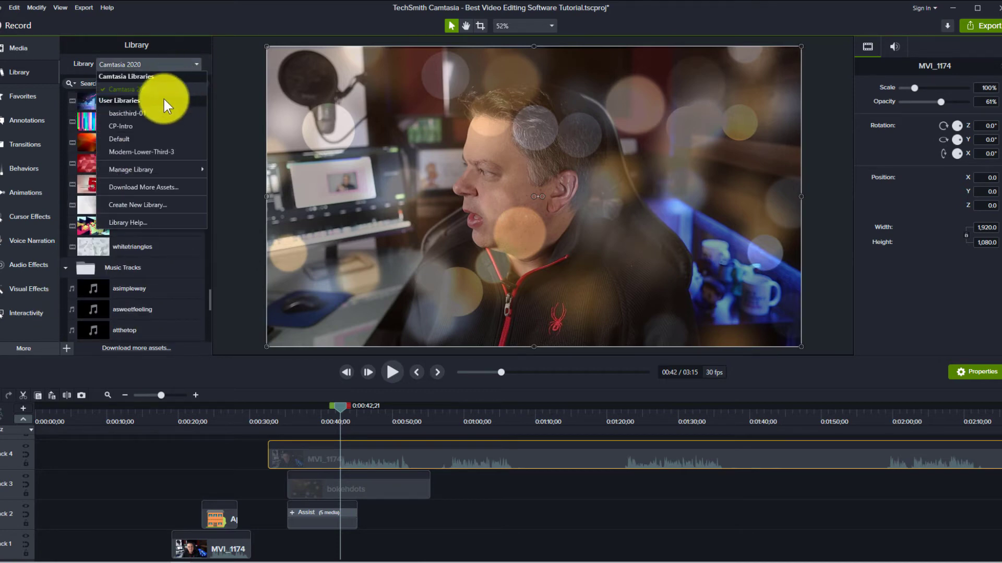
click(151, 115)
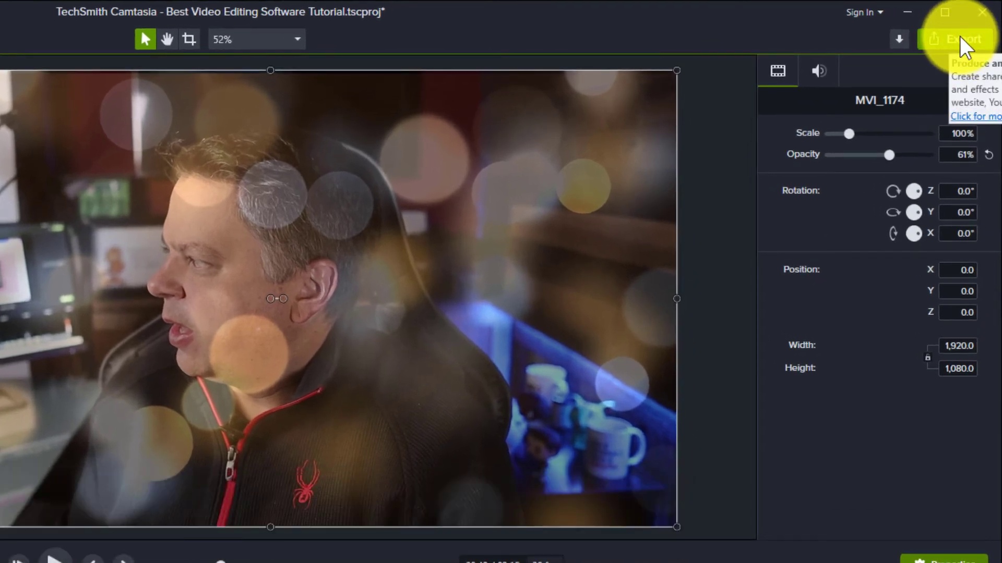
Start exporting the project with the Production Wizard's custom production settings.
click(963, 40)
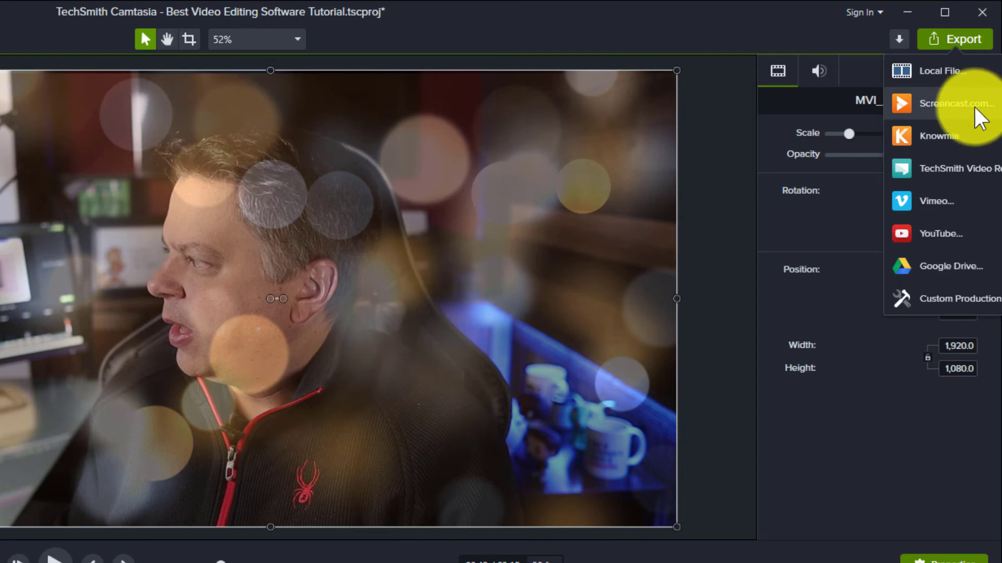
click(960, 83)
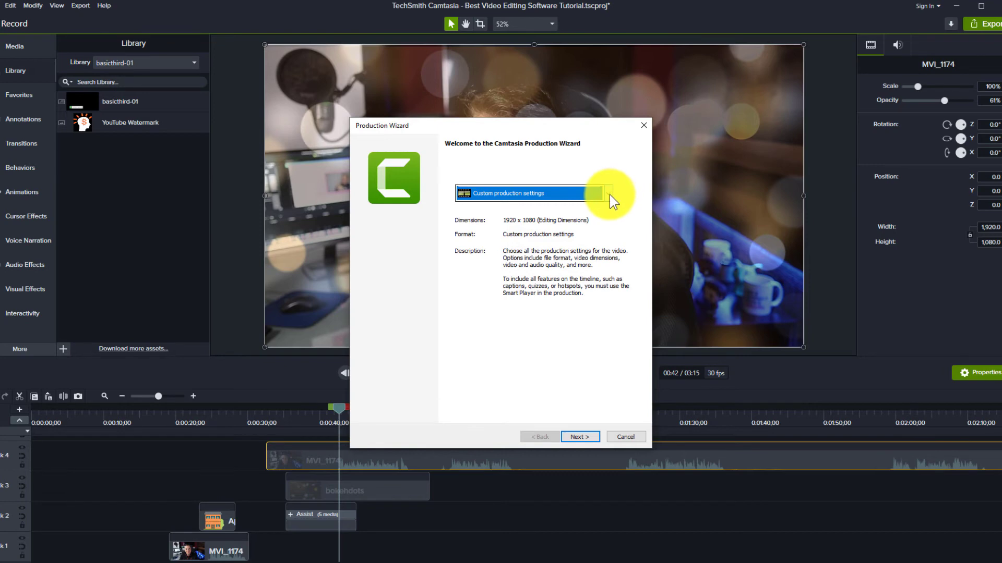
Examine the available production presets and the preset manager, and close it without changing the custom production settings.
click(610, 195)
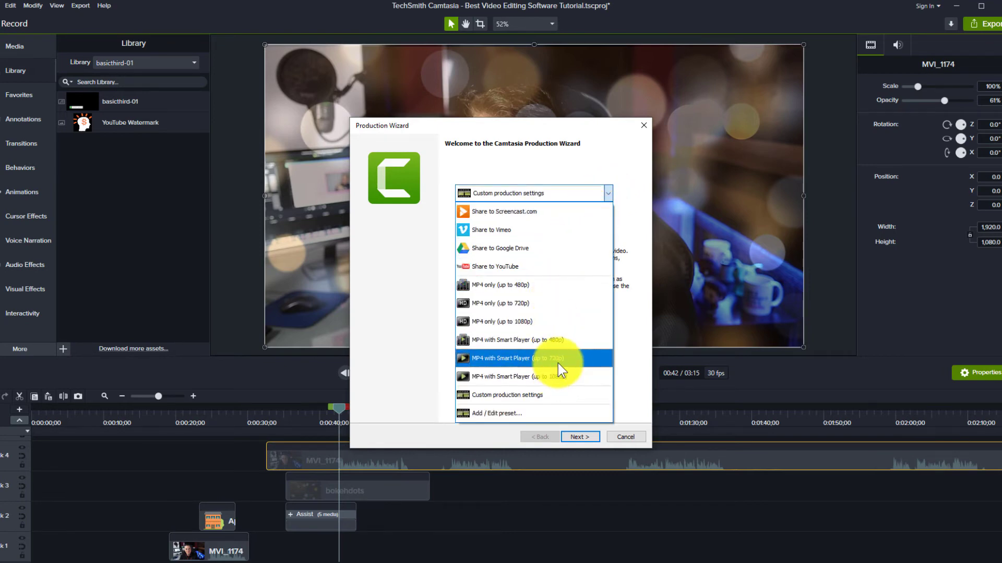
click(517, 417)
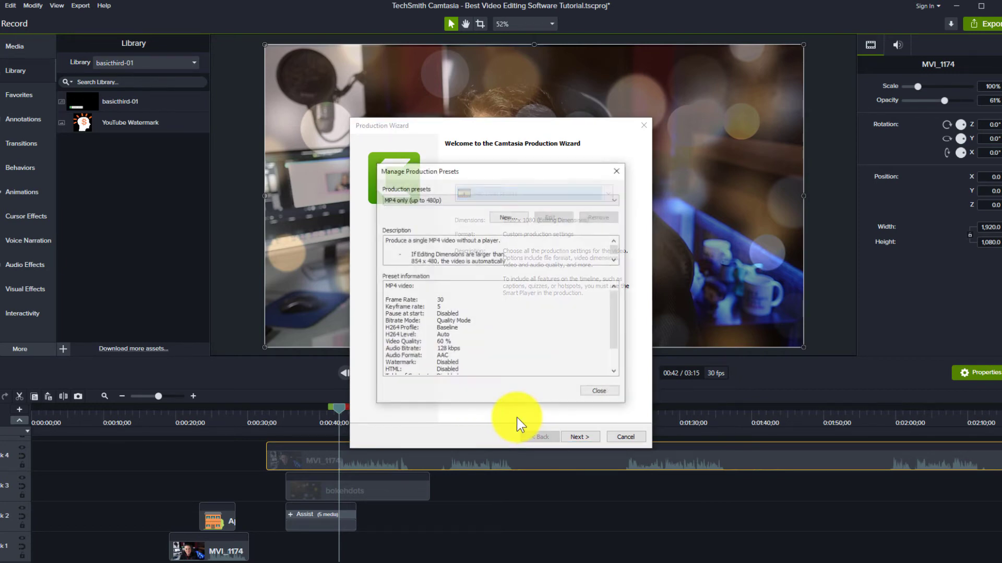
click(620, 199)
key(Escape)
key(Escape)
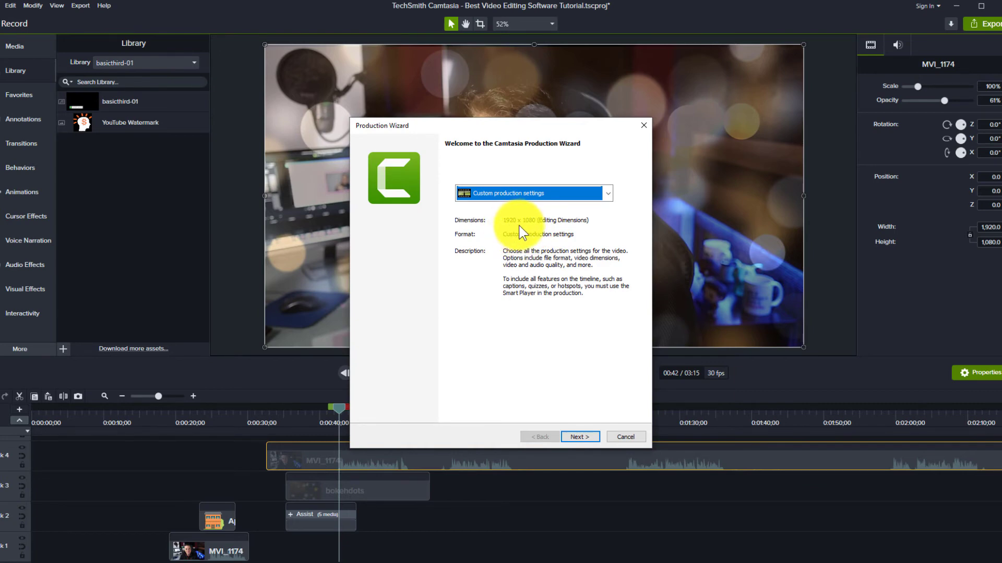
Proceed with the MP4 - Smart Player (HTML5) format, check the video size, and set the encoding quality to 100%.
click(586, 436)
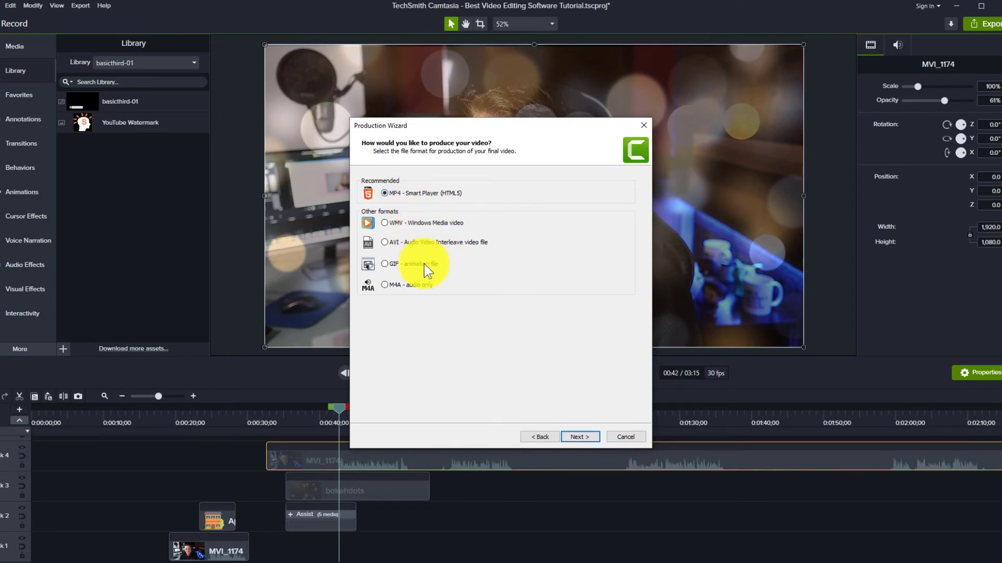
click(581, 438)
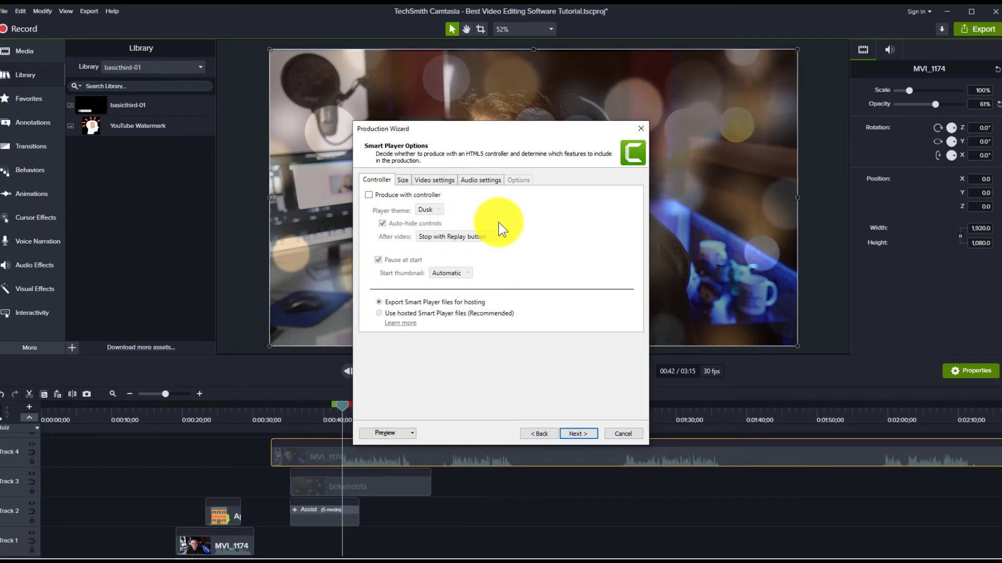
click(402, 180)
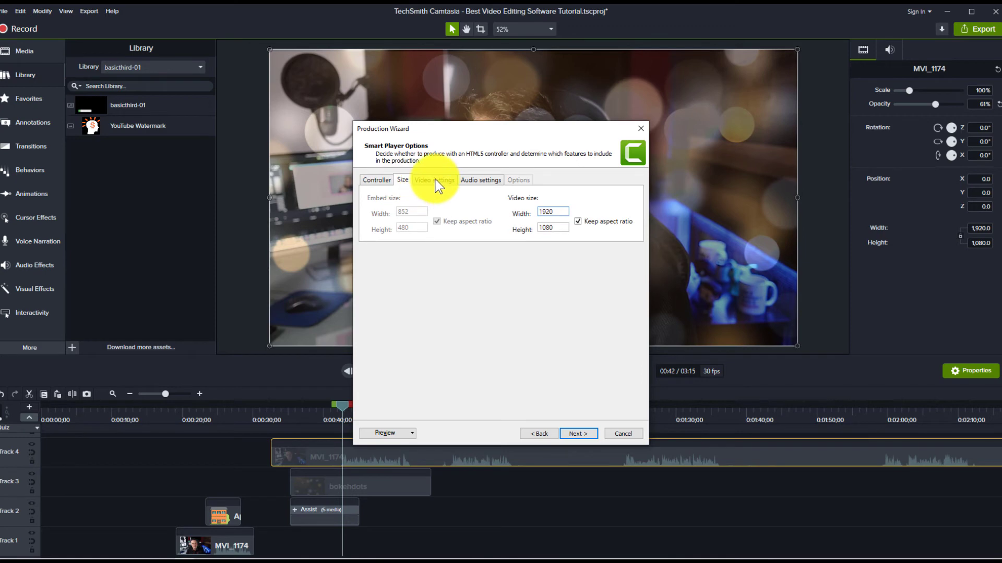
click(436, 180)
drag(605, 212, 613, 212)
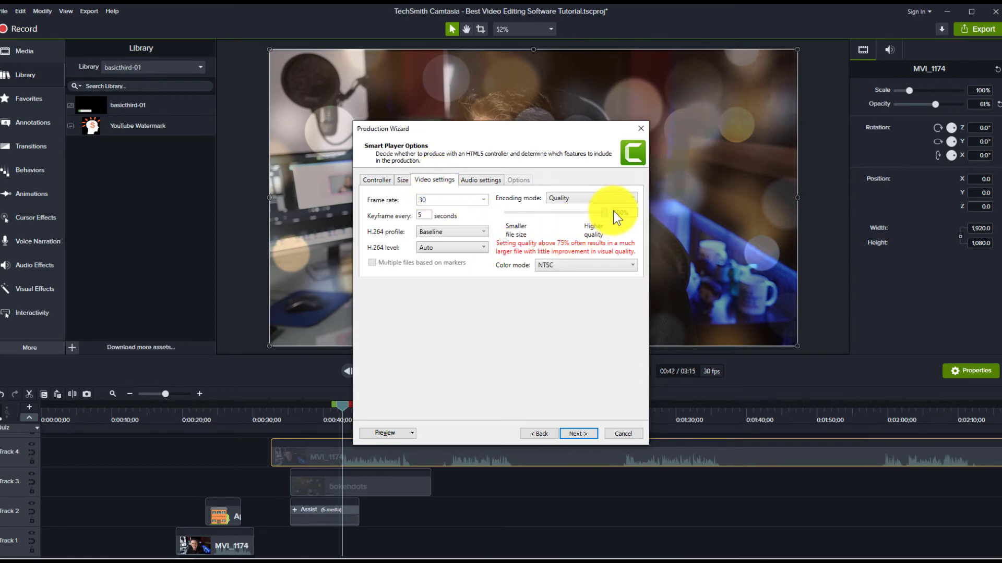
Check the audio and video settings and produce Best Video Editing Software Tutorial.mp4 in the folder E:\20 Canva Tips and Tricks For YouTubers.
click(482, 181)
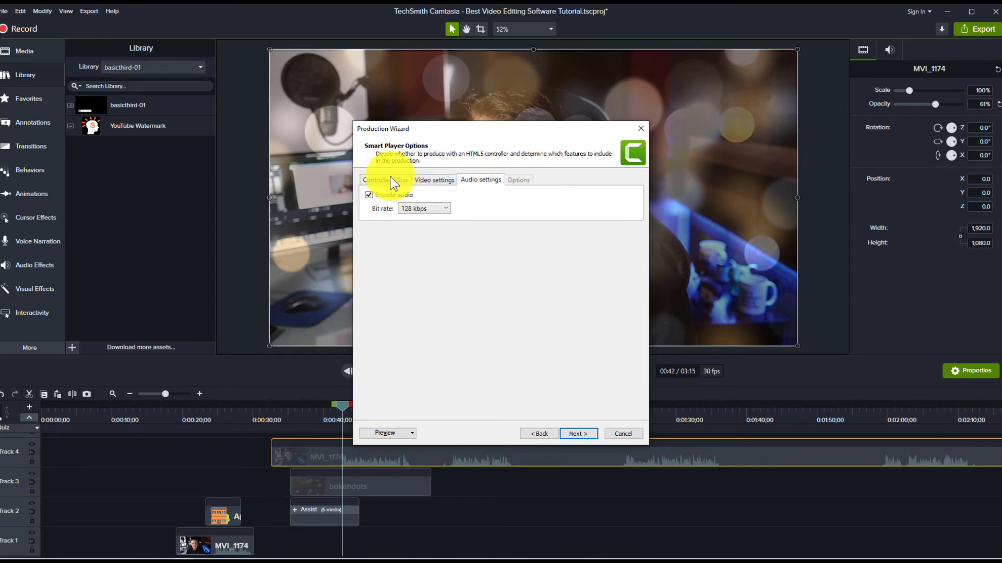
click(437, 180)
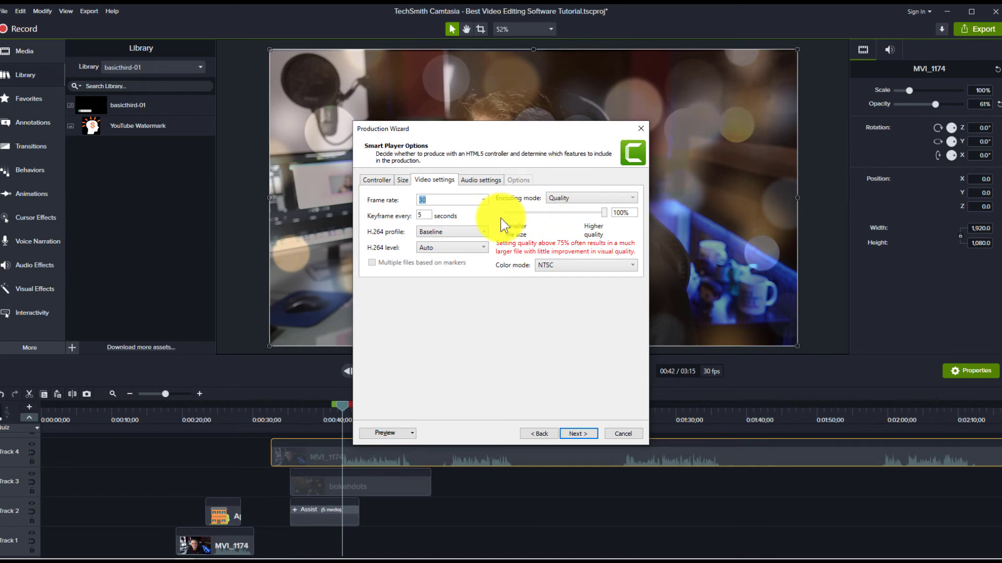
click(580, 434)
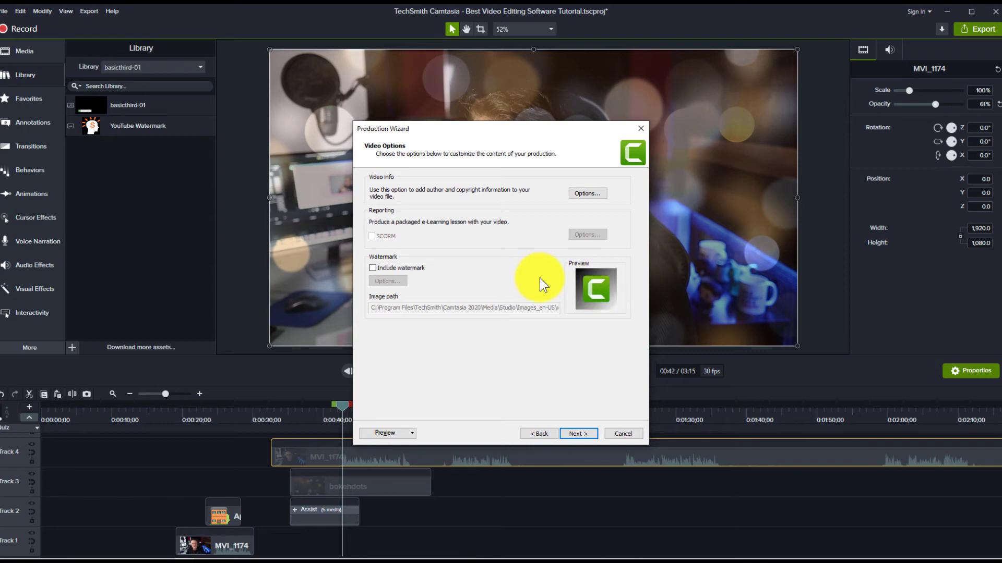
click(590, 434)
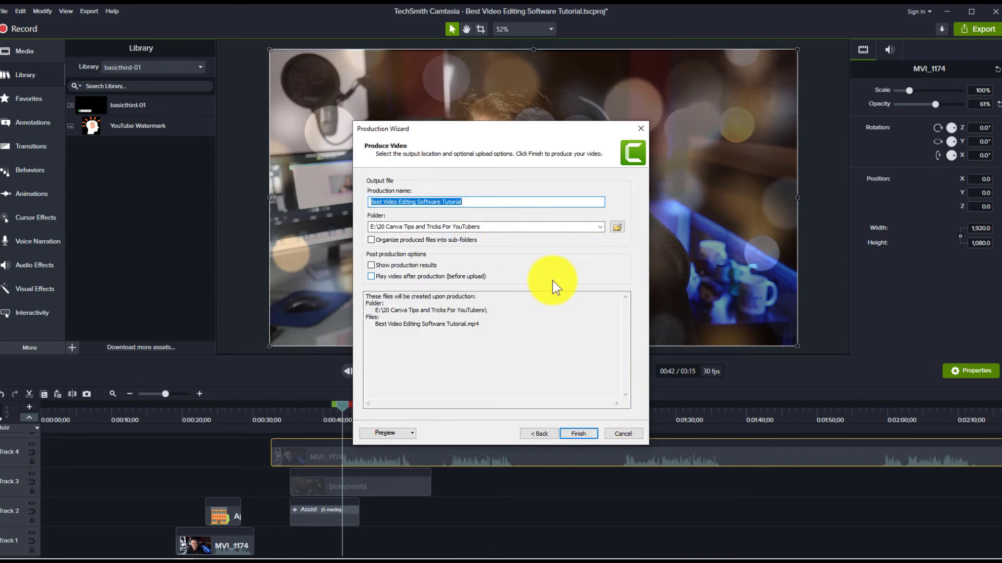
click(577, 435)
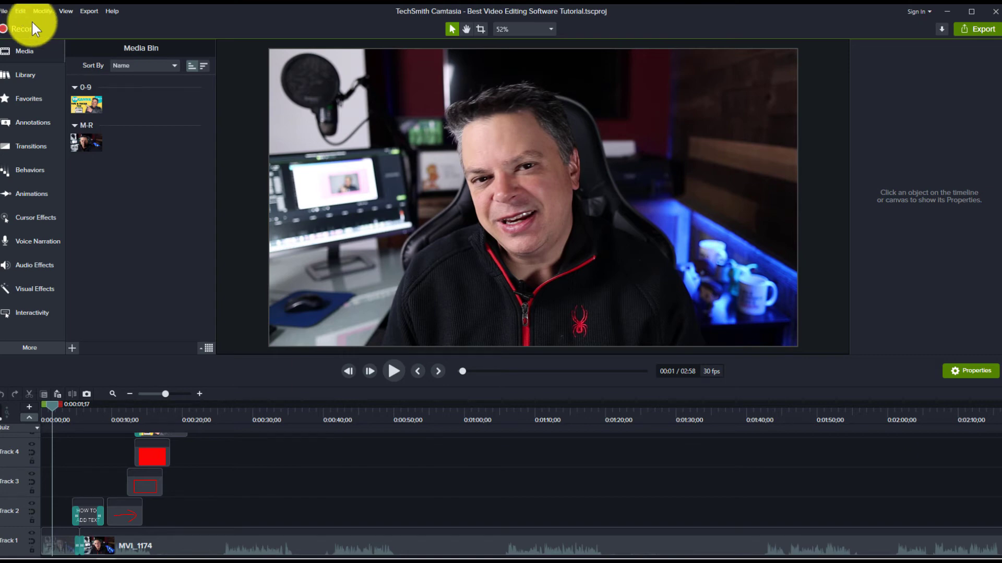
Examine the Timeline Editing keyboard shortcuts in the preferences, and close the preferences without changing any shortcut.
click(20, 11)
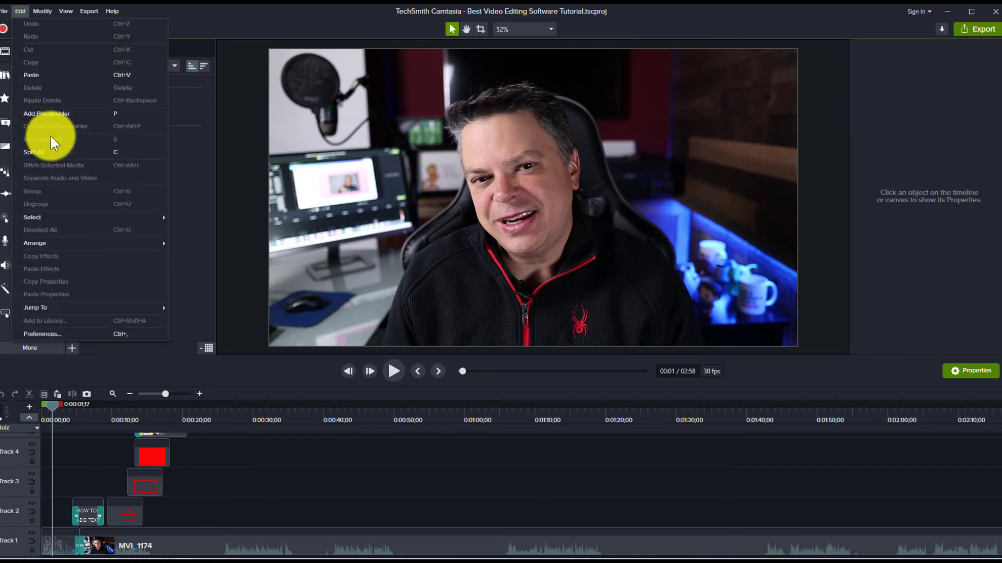
click(54, 334)
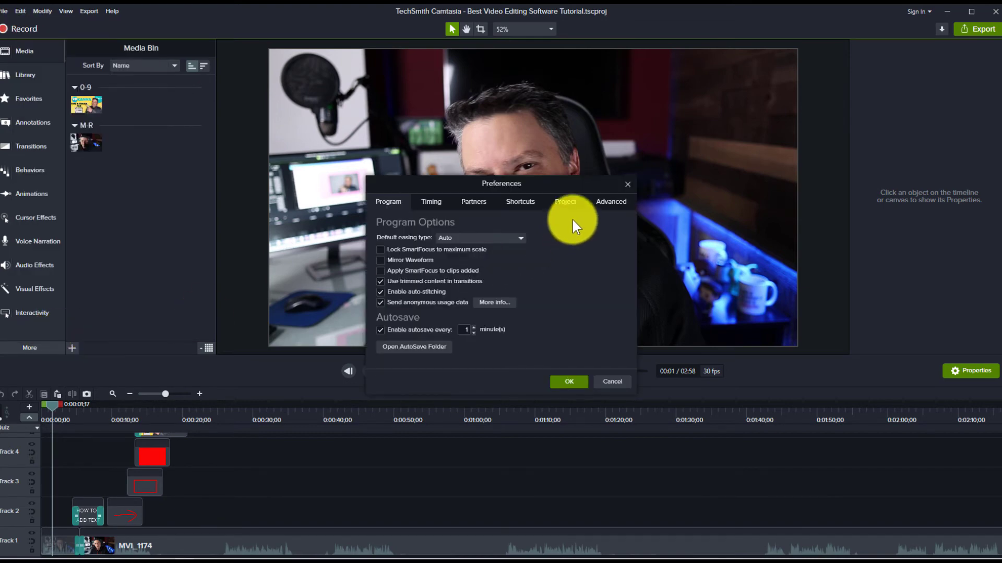
click(520, 206)
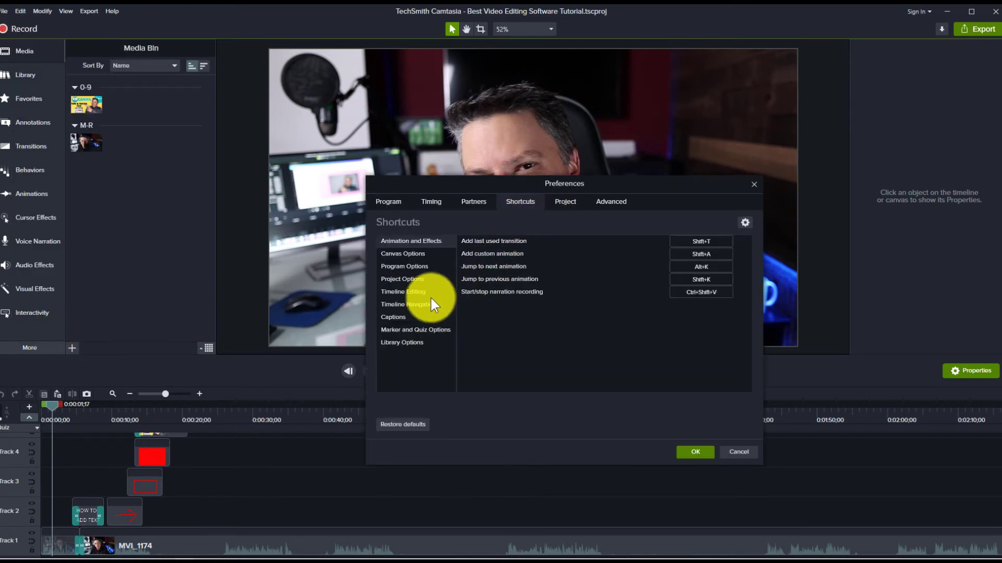
click(416, 292)
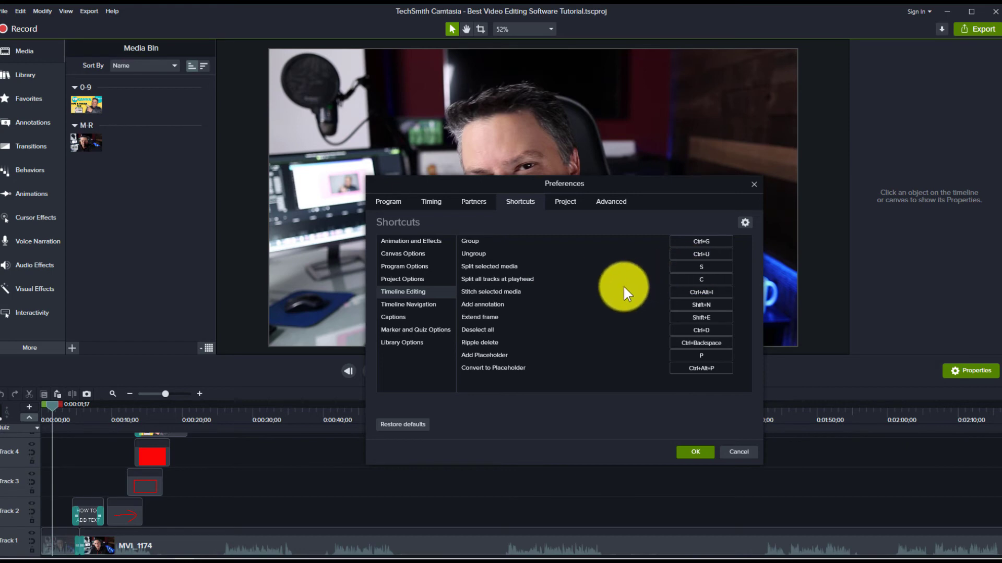
click(696, 265)
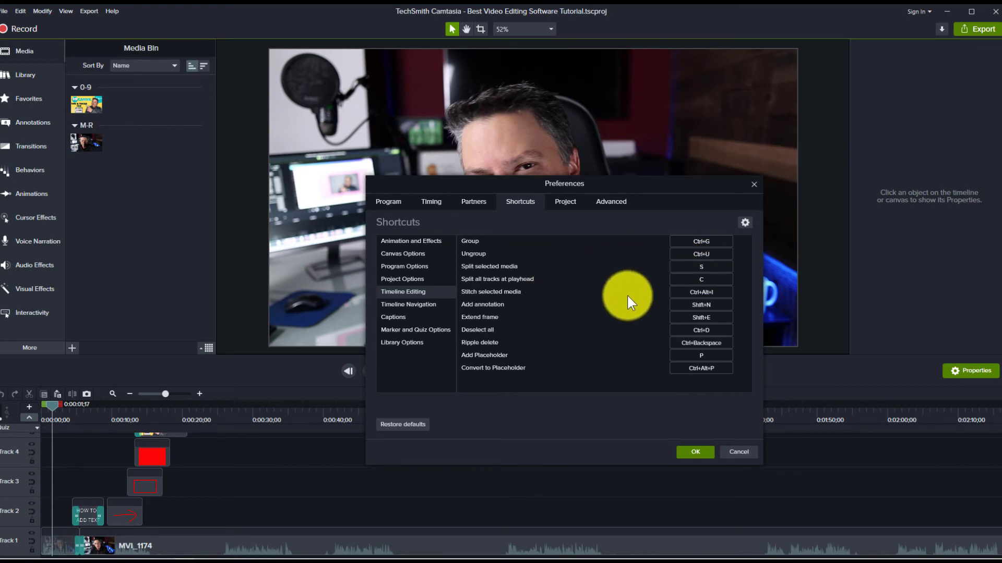
click(732, 450)
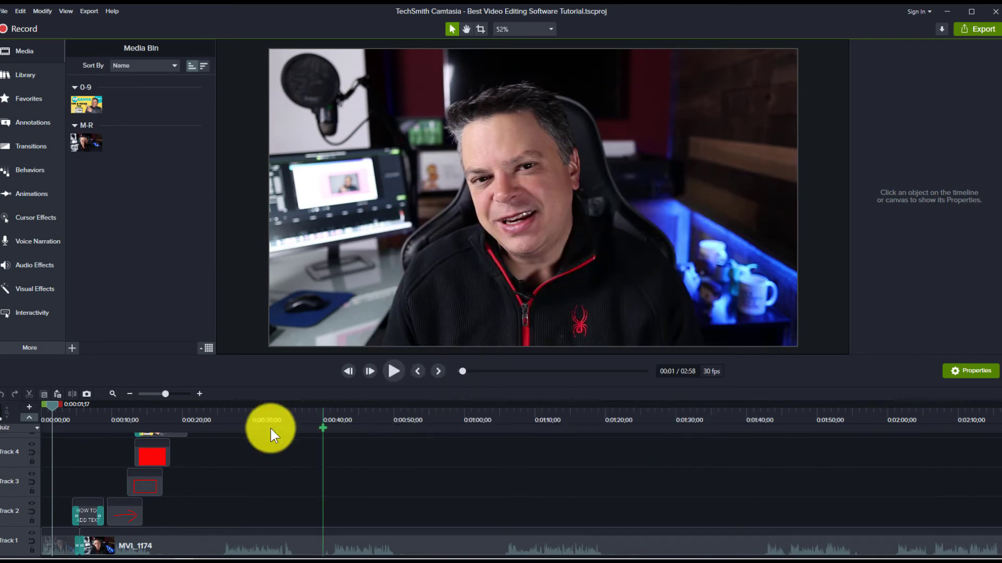
Split the MVI_1174 clip on Track 1 at 0:00:25;23 and at about 0:00:41.
drag(55, 404, 224, 413)
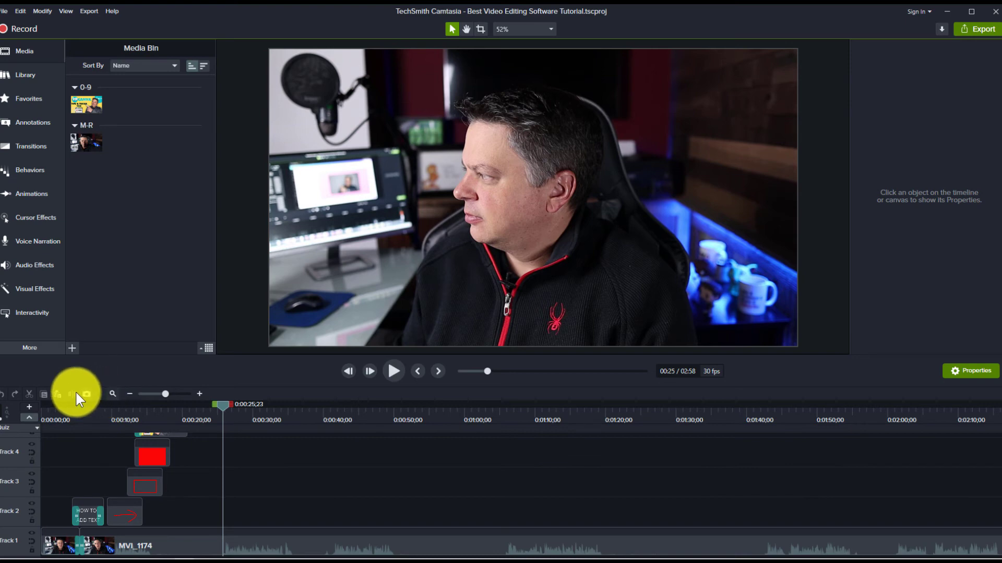
click(238, 540)
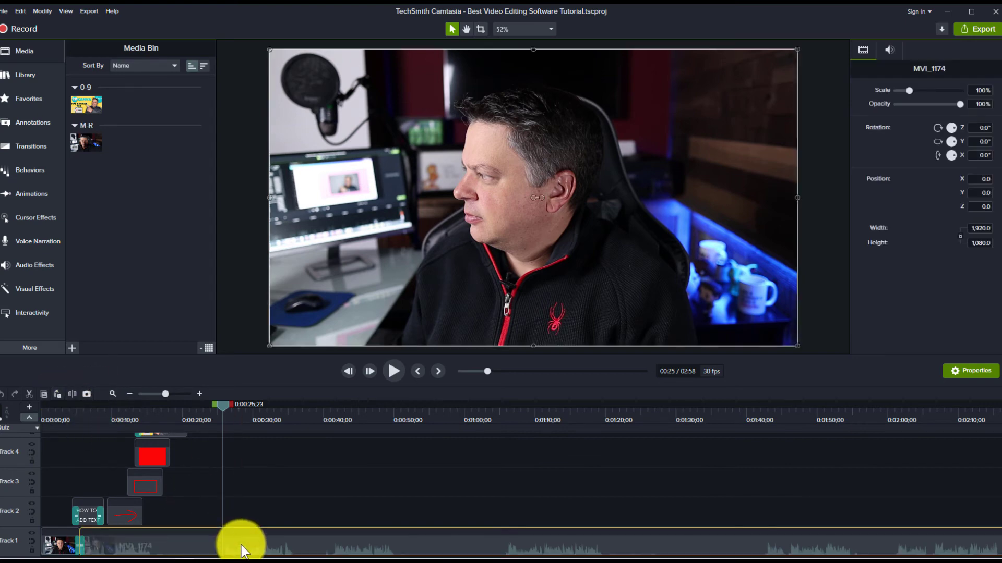
click(68, 393)
drag(220, 406, 509, 416)
key(s)
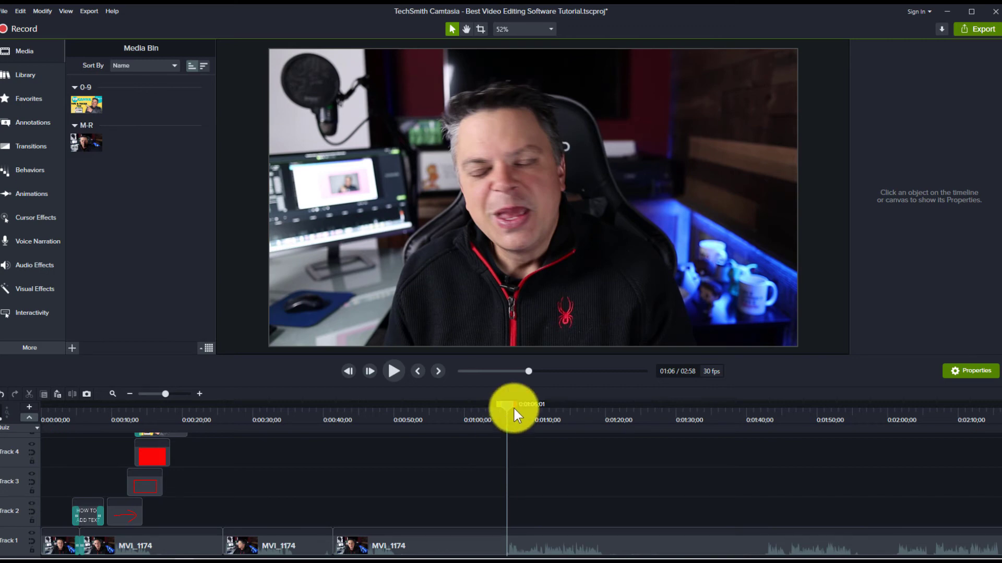
right_click(483, 496)
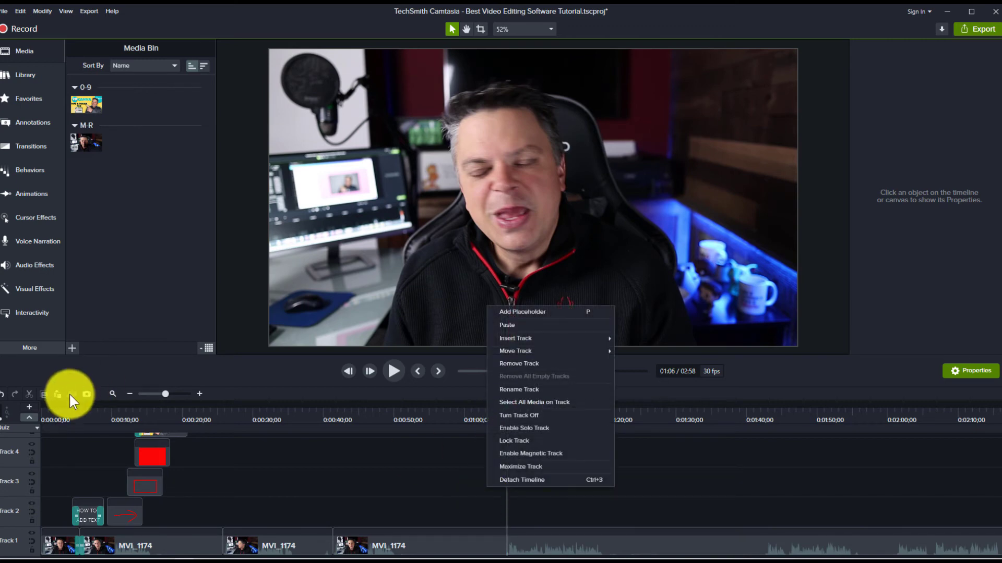
click(429, 396)
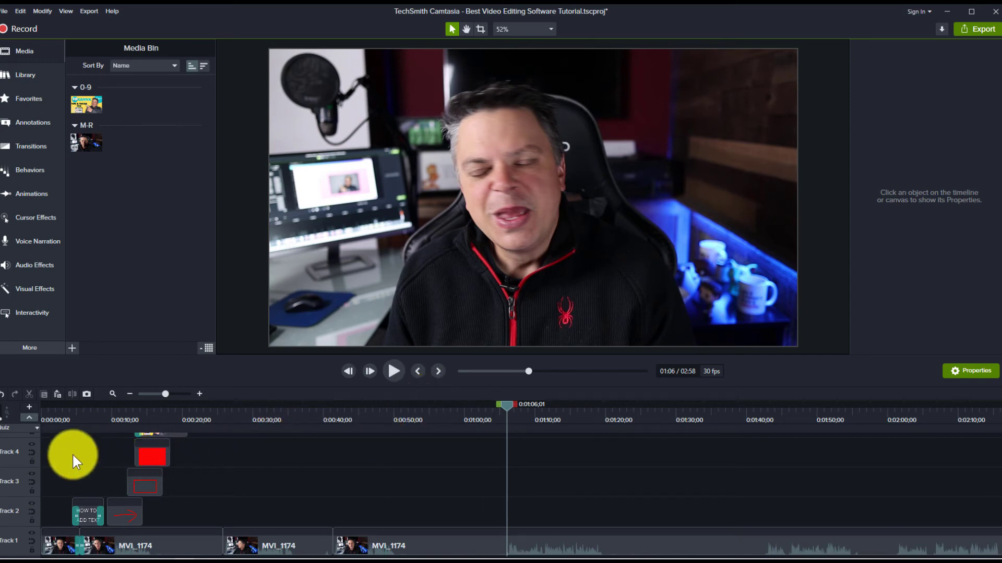
Delete all annotations and the image on Tracks 2 to 5, and the MVI_1174 section just before 0:00:25;23 on Track 1.
scroll(70, 456, up, 1)
drag(55, 437, 352, 536)
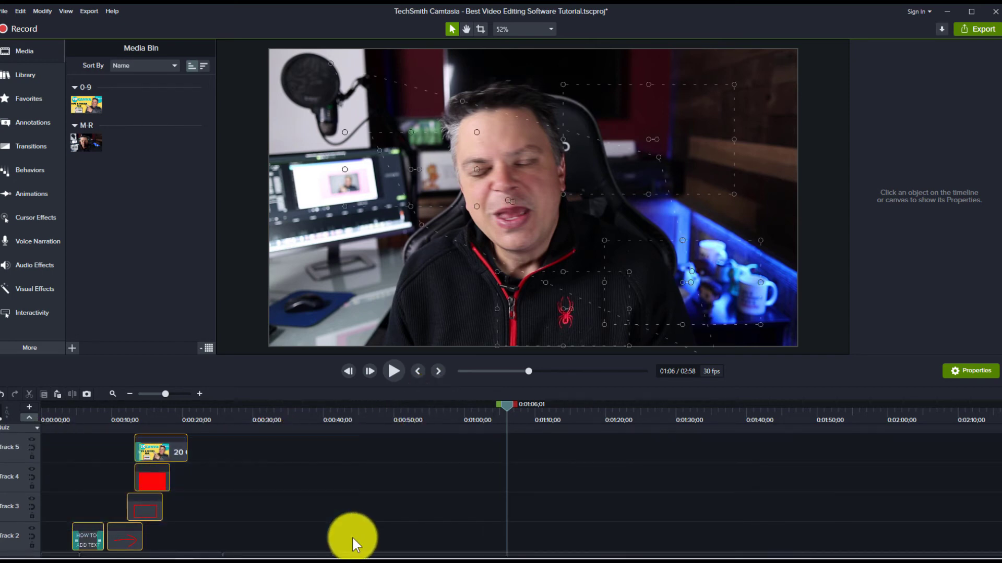
key(Delete)
scroll(340, 506, down, 1)
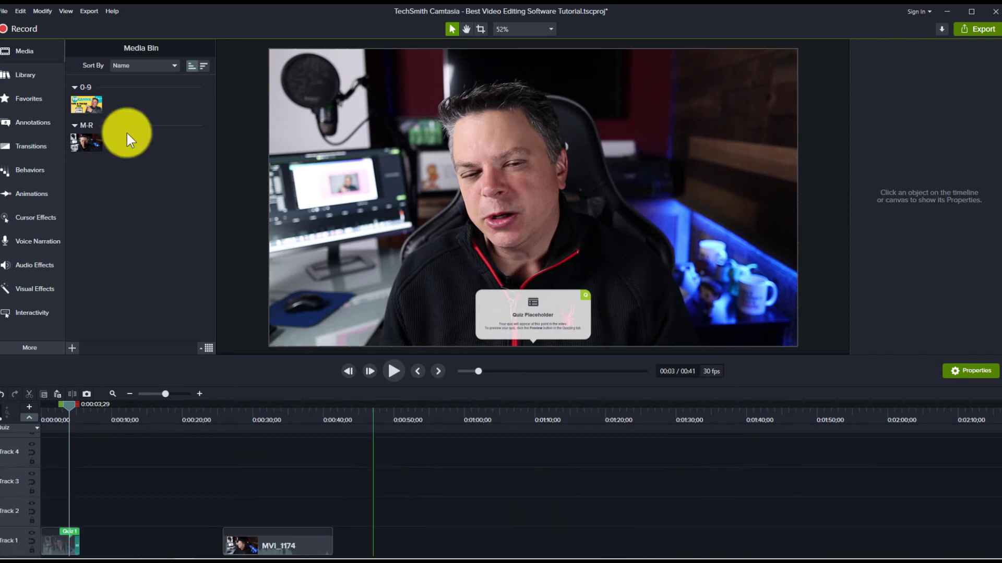
Undo the deletion of the last MVI_1174 clip, and split that clip at about 0:00:51 and at 0:01:05;24.
click(20, 11)
click(32, 24)
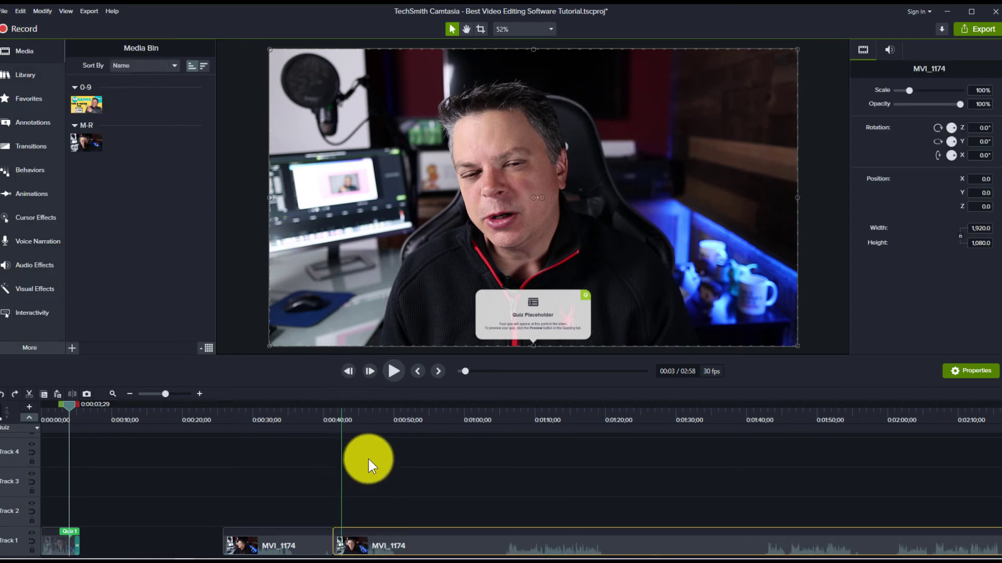
drag(427, 402, 506, 424)
key(s)
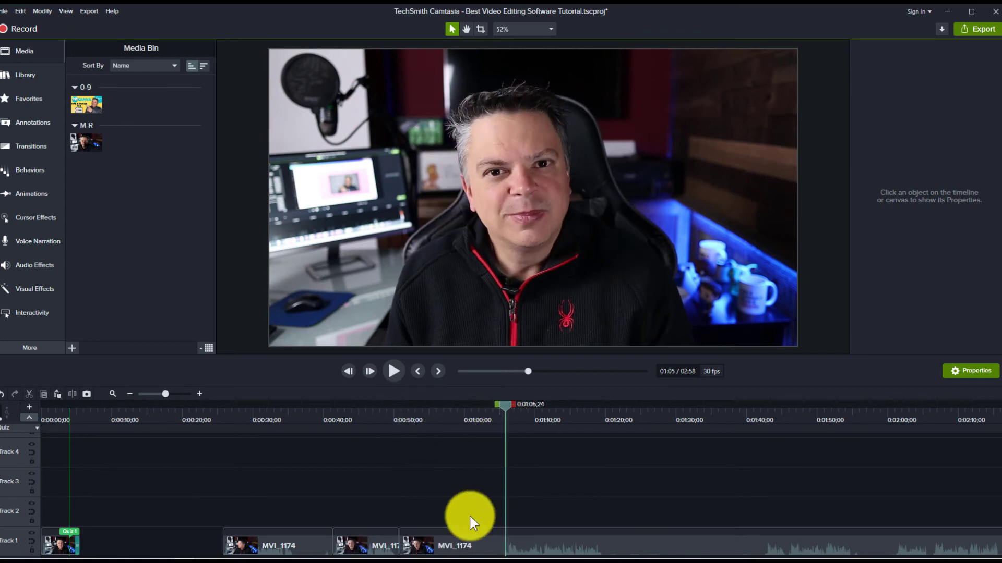
click(483, 540)
key(s)
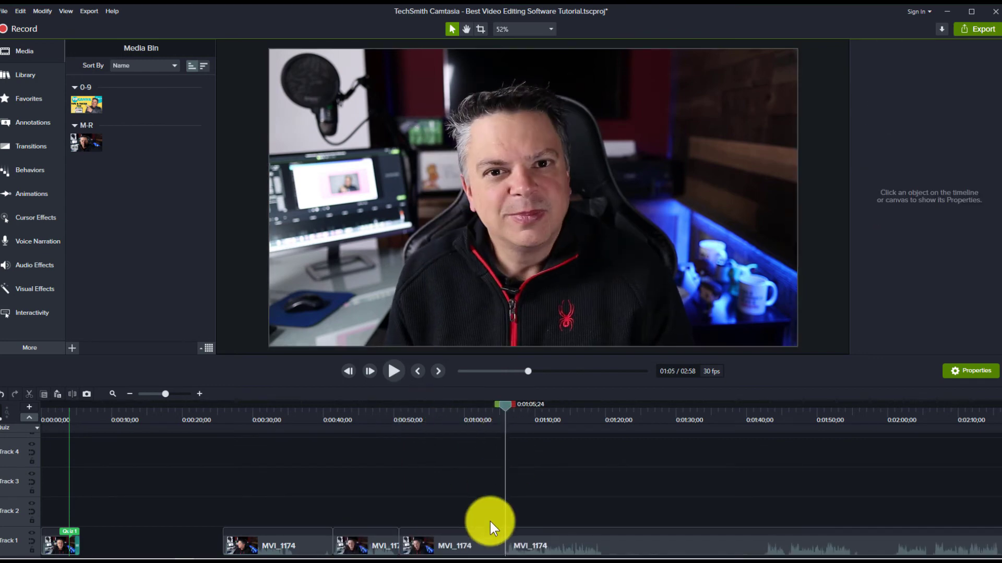
Delete the MVI_1174 section just before 0:01:05;24, and shift the two clips after the quiz clip earlier to close the first gap.
click(478, 545)
key(Delete)
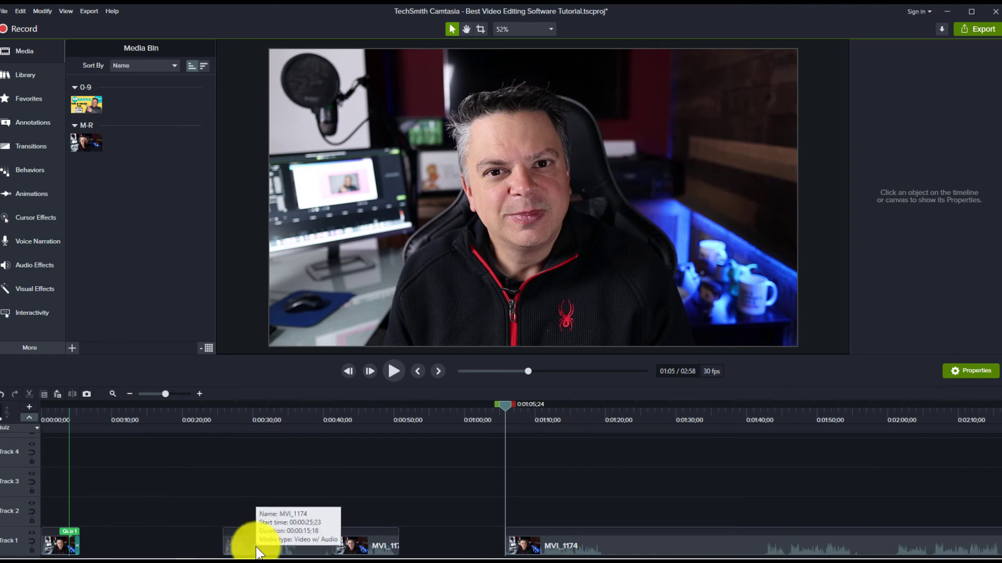
drag(261, 537, 106, 558)
drag(346, 543, 203, 539)
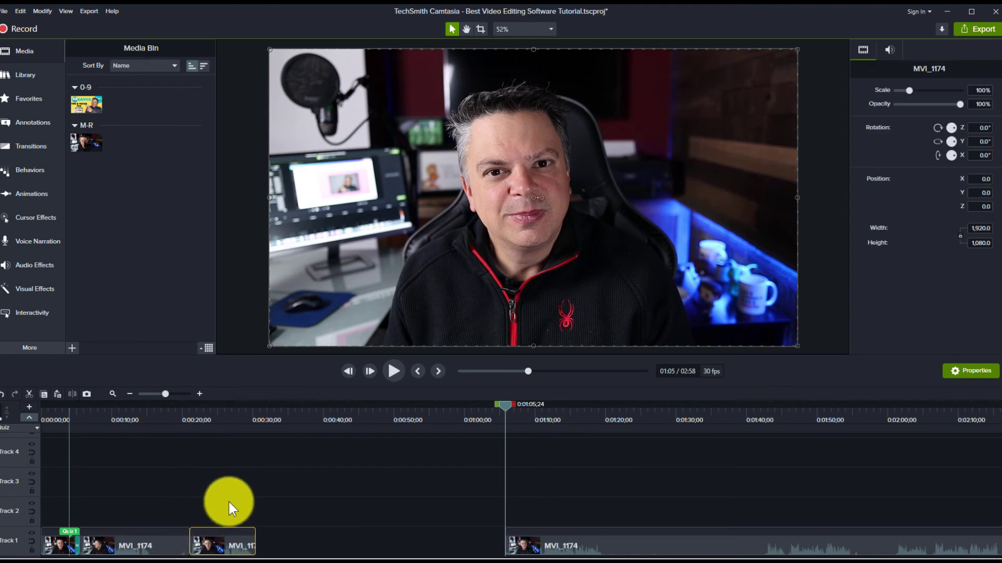
Split the last MVI_1174 clip at 0:01:19;13 and 0:01:42;20, and delete the section between the two cuts.
drag(505, 404, 603, 433)
click(616, 536)
key(s)
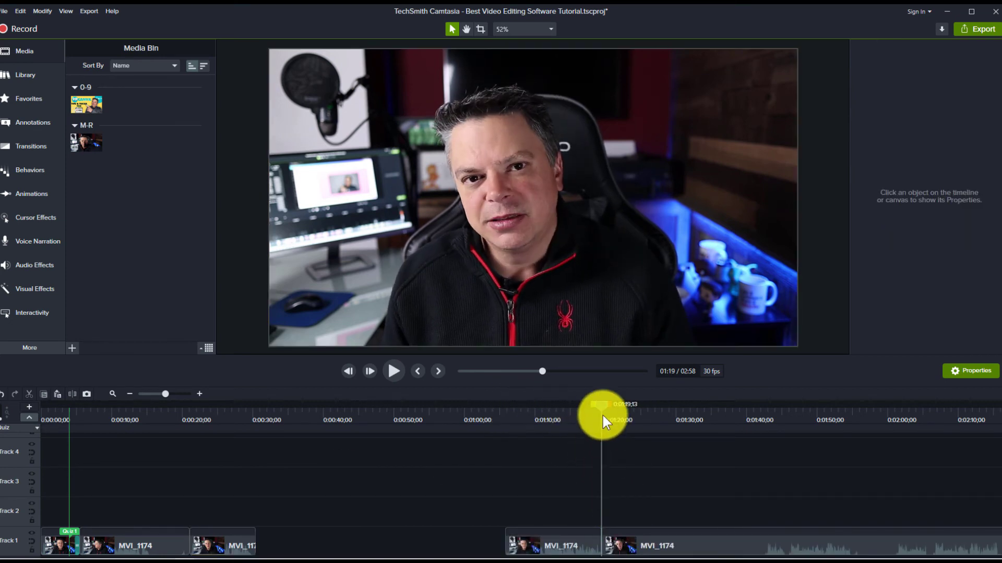
click(769, 431)
click(731, 542)
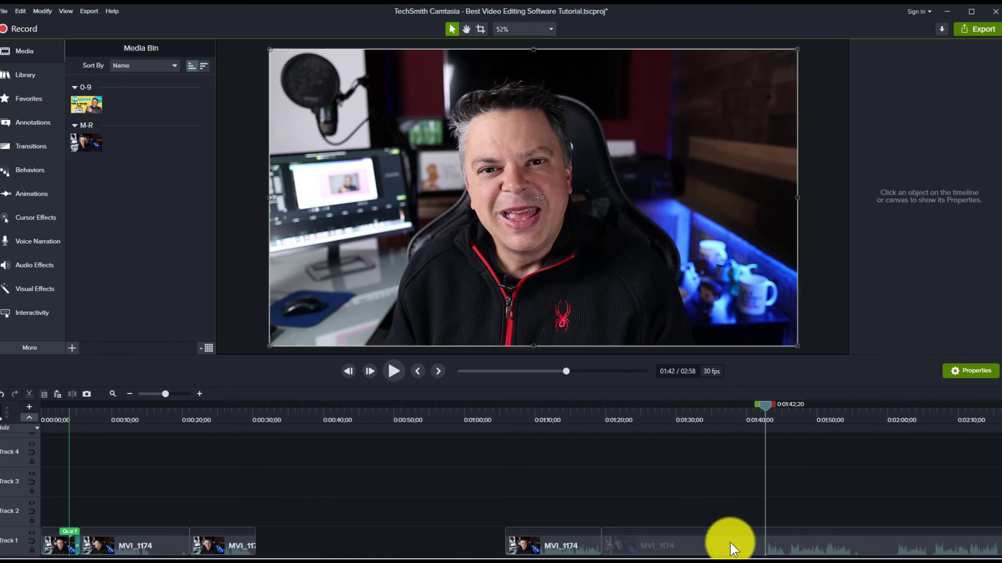
key(s)
click(727, 544)
key(Delete)
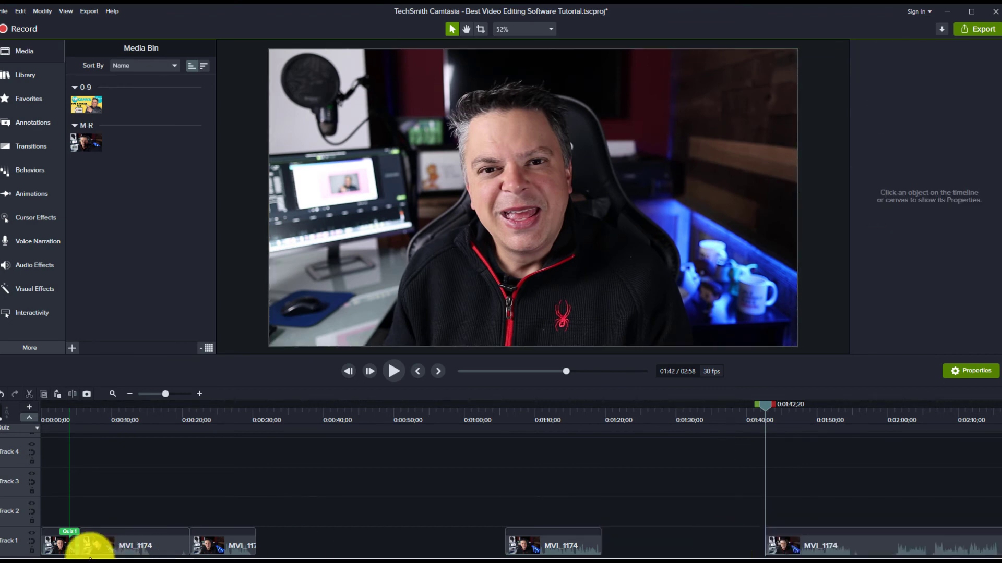
Make Track 1 magnetic to close the gaps between all its MVI_1174 clips.
click(32, 543)
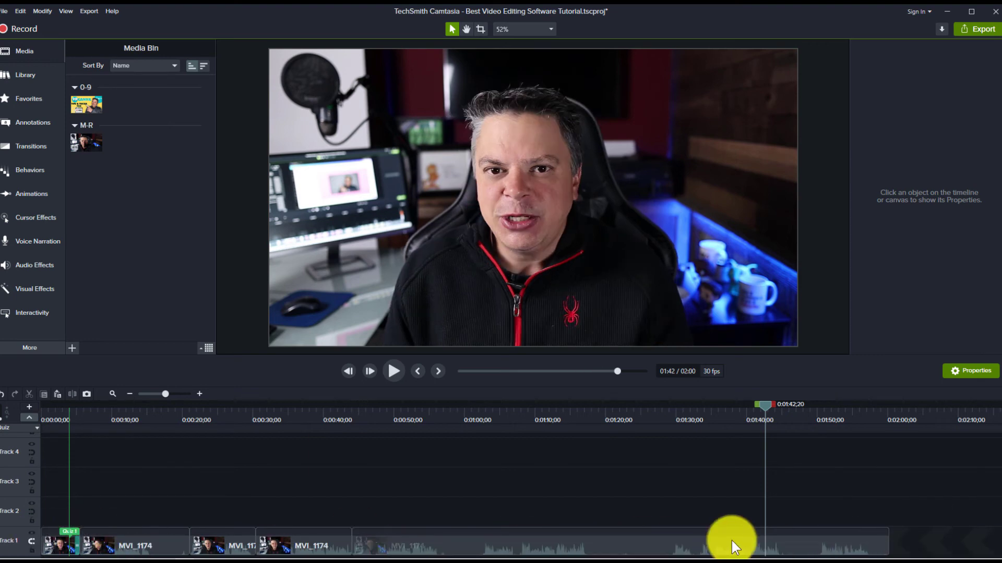
drag(732, 541, 709, 531)
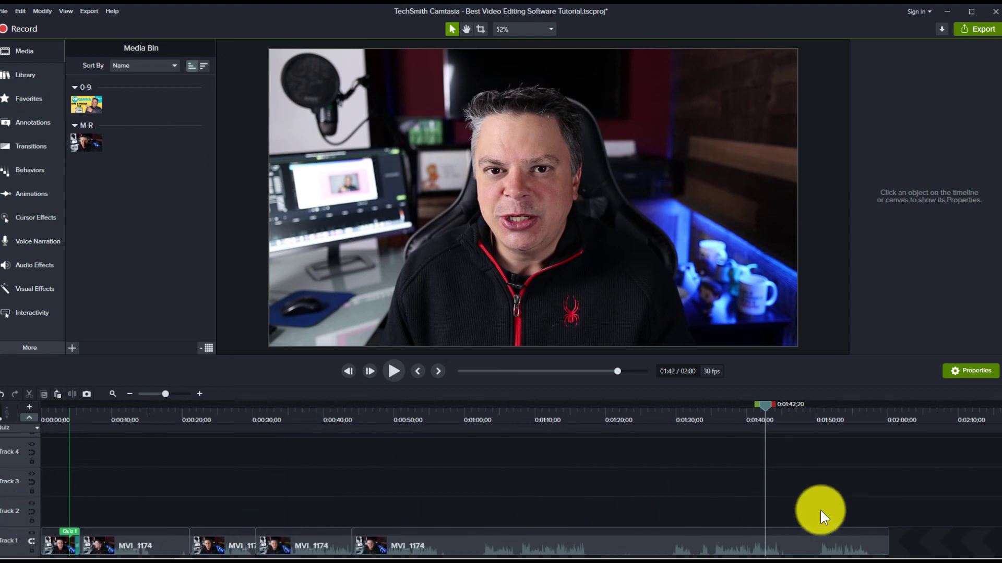
click(300, 512)
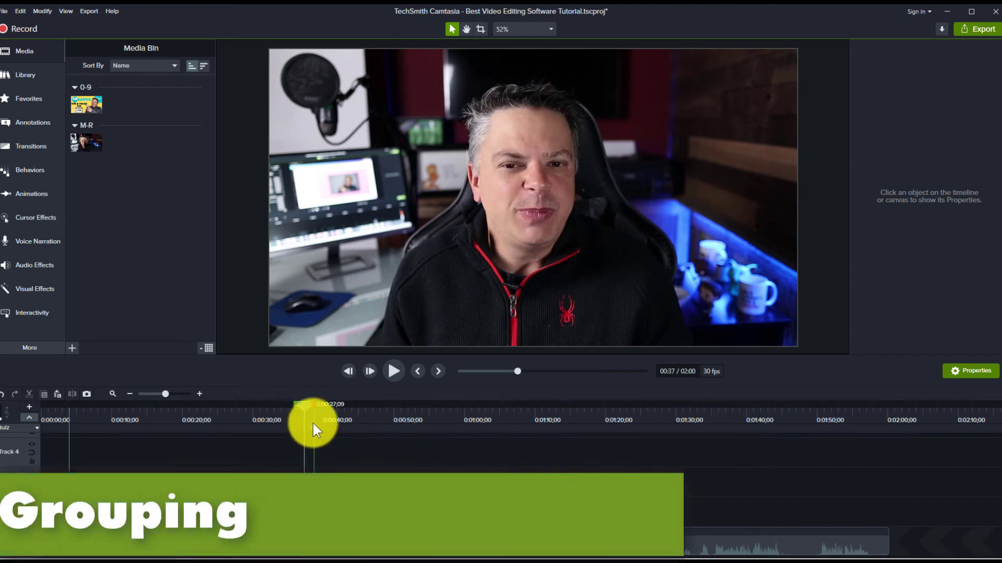
Place the 20 Canva Tips and Tricks for YouTubers image on Track 2 at about 0:00:32.
drag(298, 405, 254, 418)
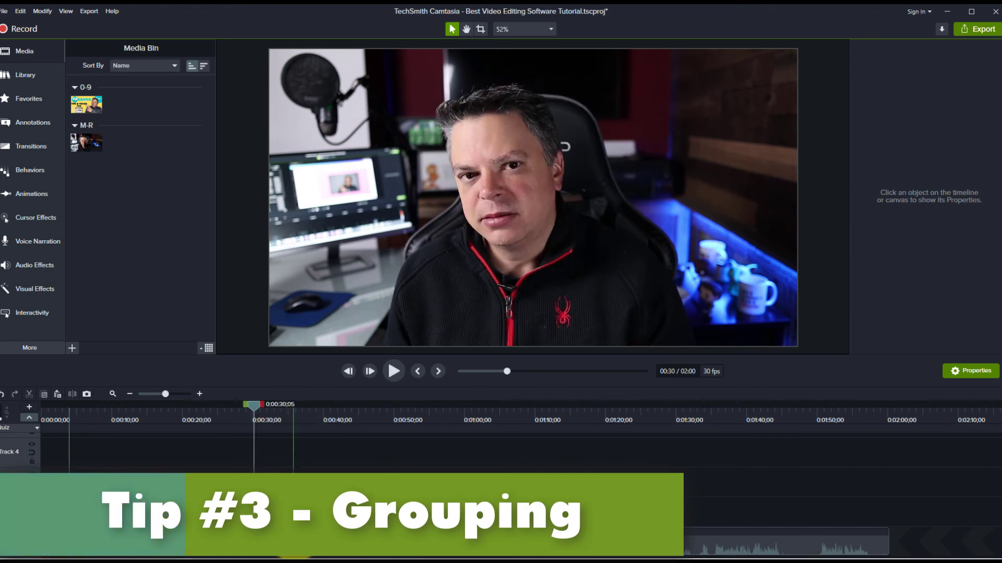
click(295, 558)
drag(89, 102, 288, 513)
drag(254, 407, 308, 450)
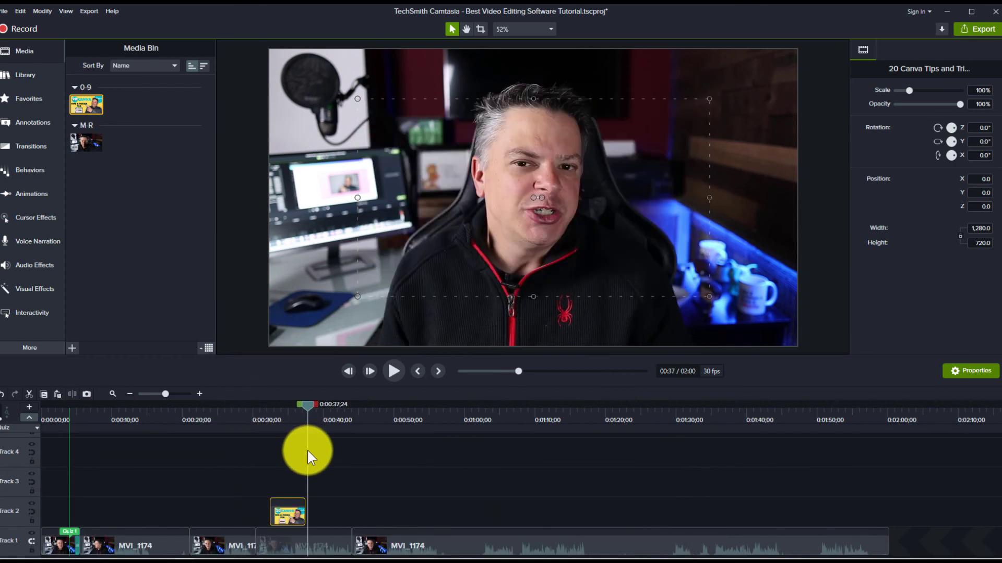
Try Track 2 as a magnetic track, turn that off again, and move the image to start at 0:00:36;04.
click(32, 511)
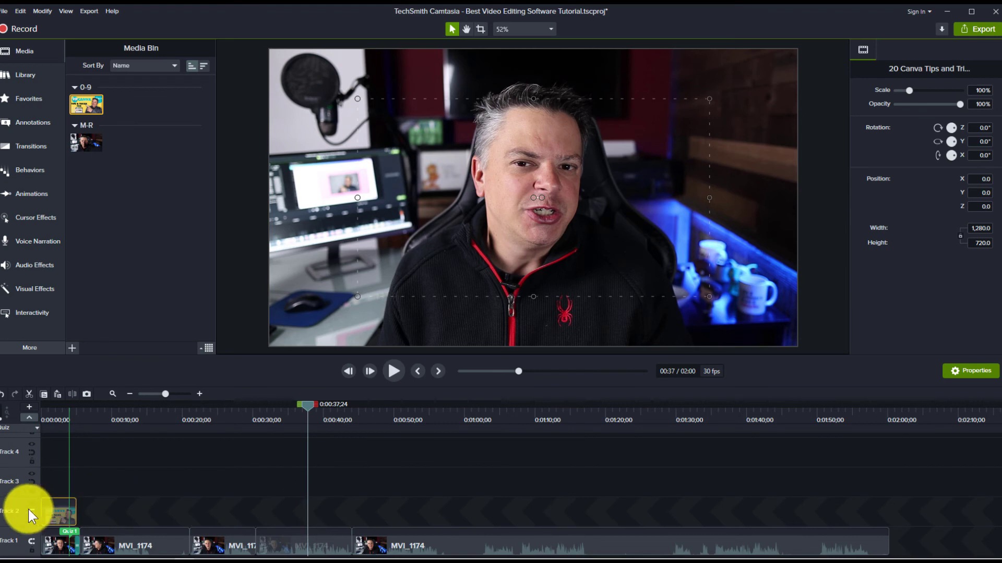
click(32, 512)
drag(51, 512, 308, 524)
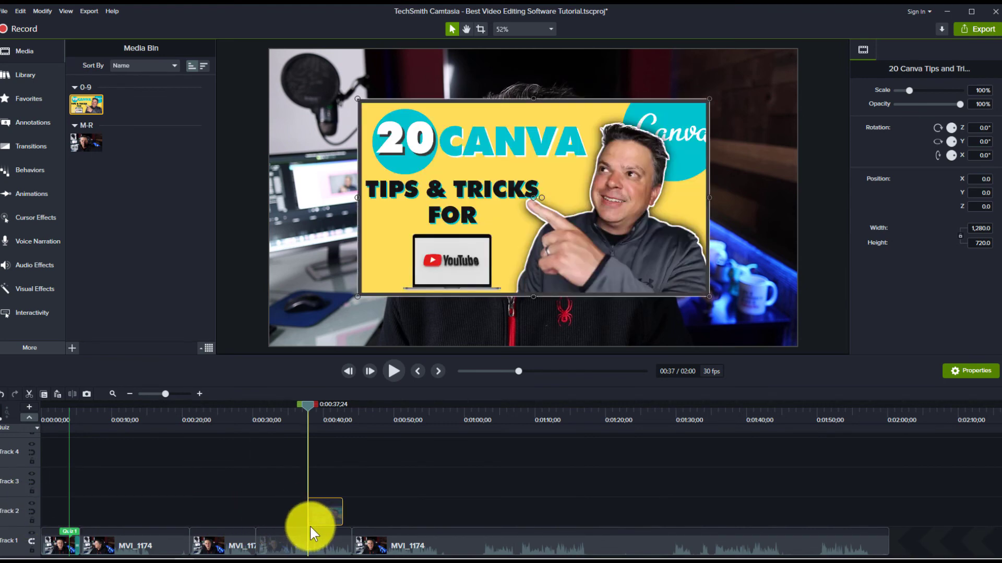
click(254, 480)
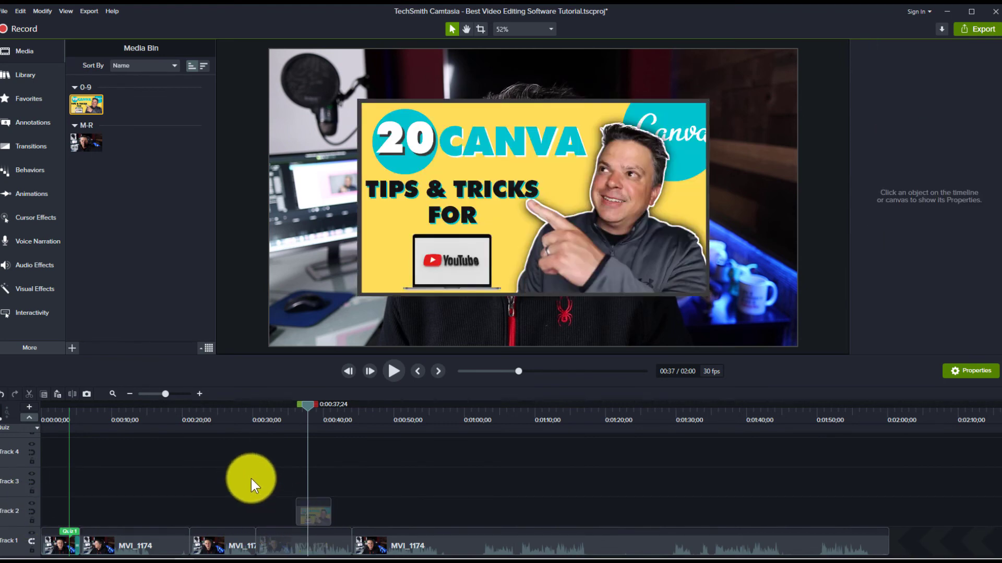
Group the Canva image with the MVI_1174 clip beneath it, and expand the group to show its media.
drag(255, 474, 330, 544)
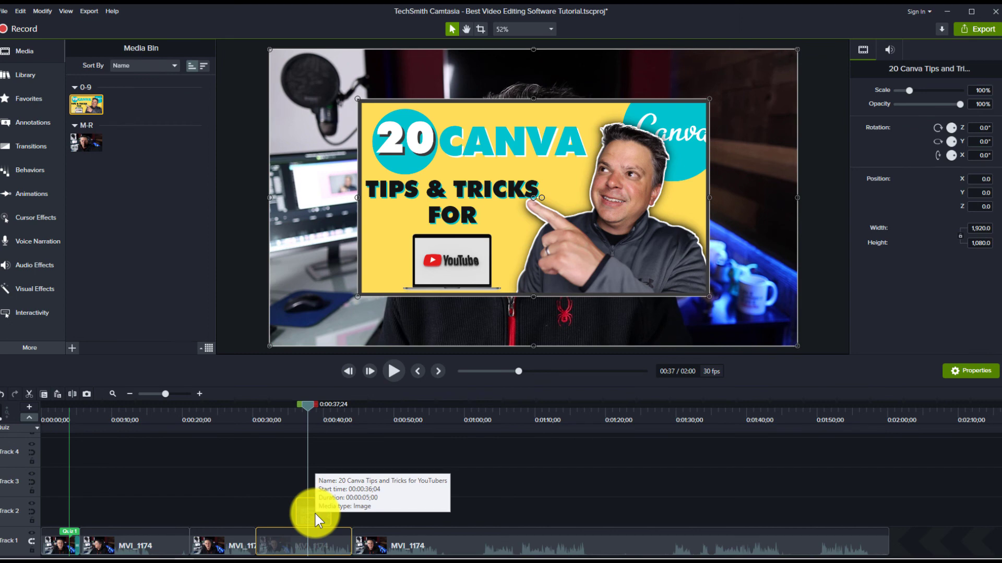
key(ctrl+g)
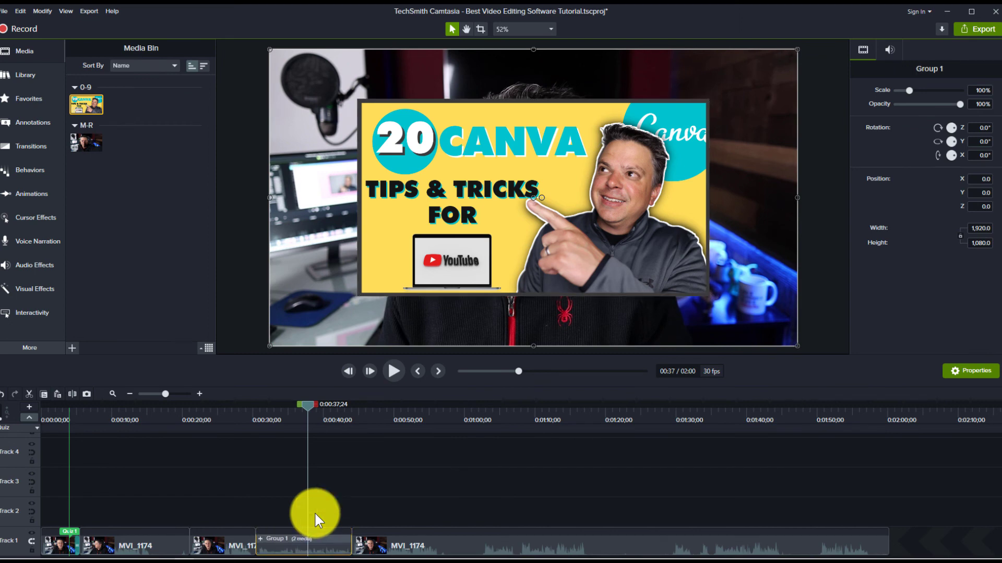
click(262, 543)
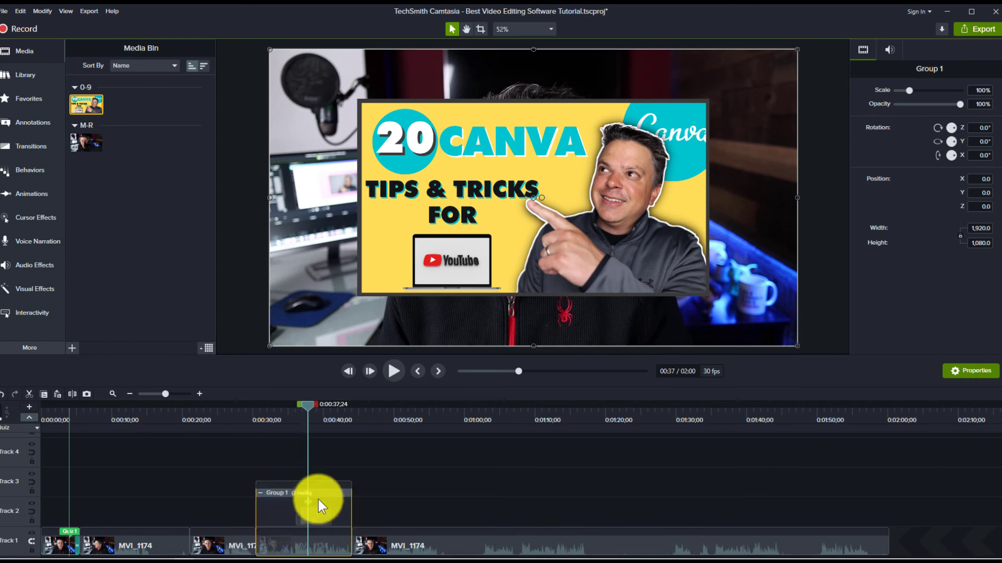
drag(308, 403, 252, 420)
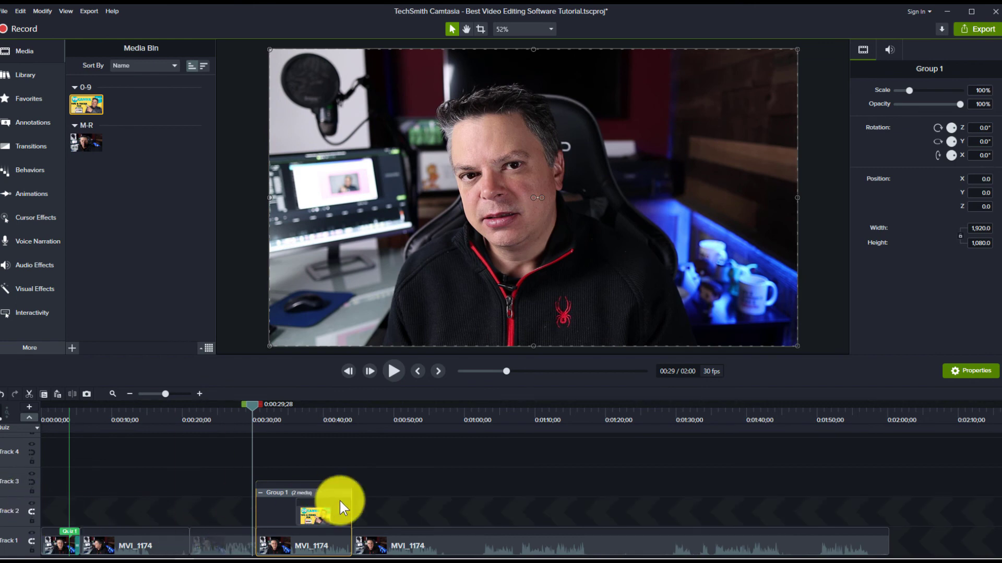
mouse_move(317, 512)
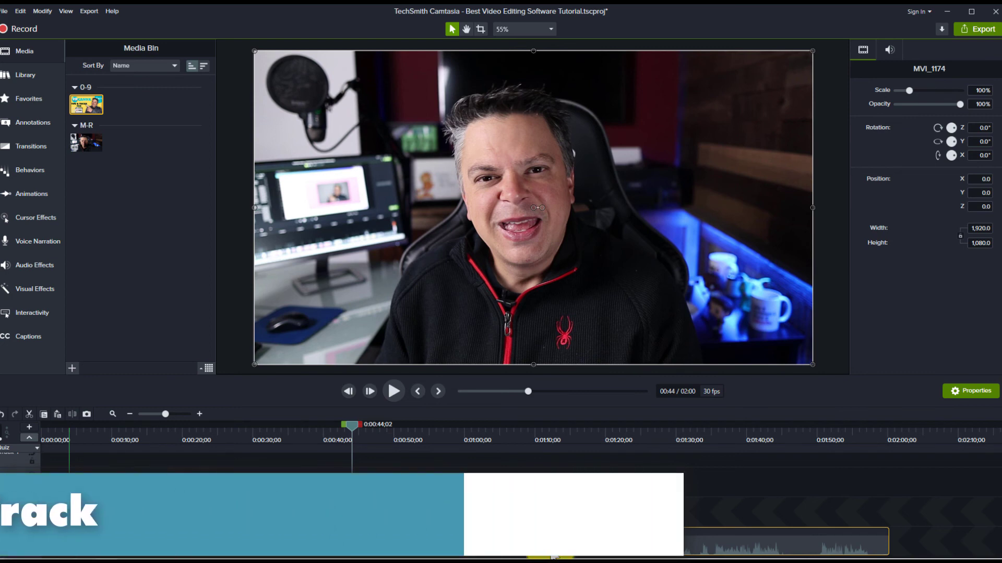
click(551, 552)
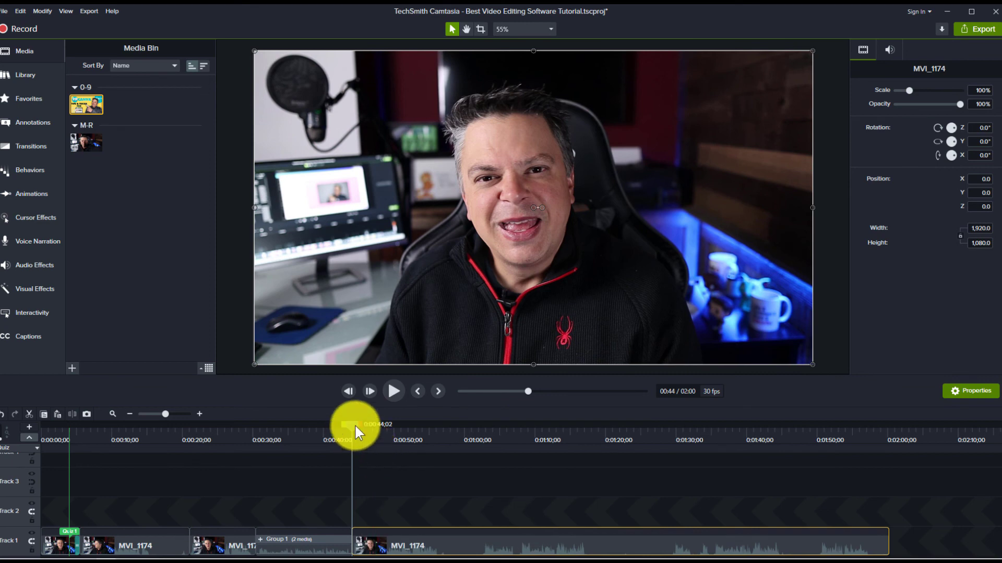
Enlarge the timeline area and increase the height of Track 1 so its audio waveforms are easier to read.
drag(355, 427, 488, 478)
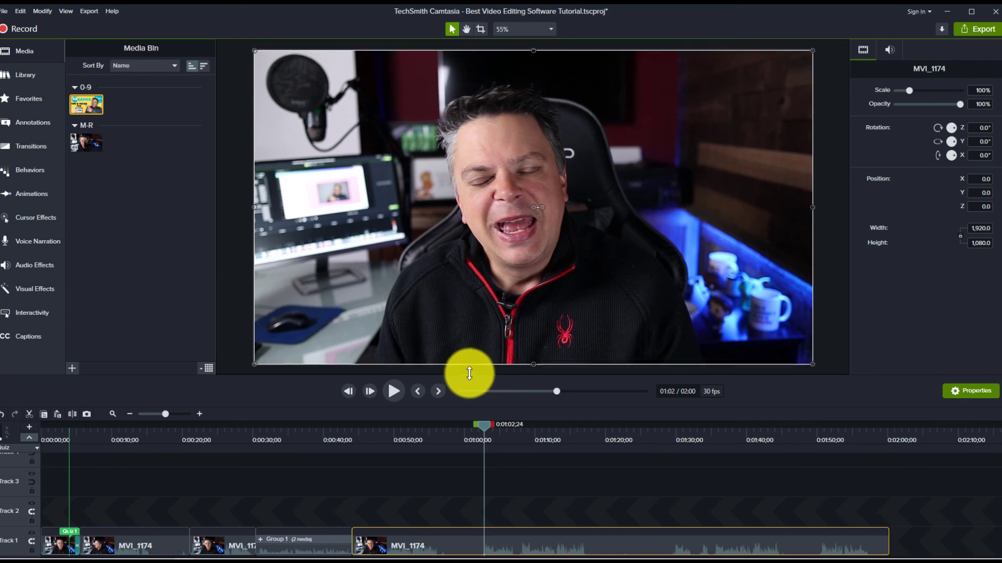
drag(469, 376, 480, 333)
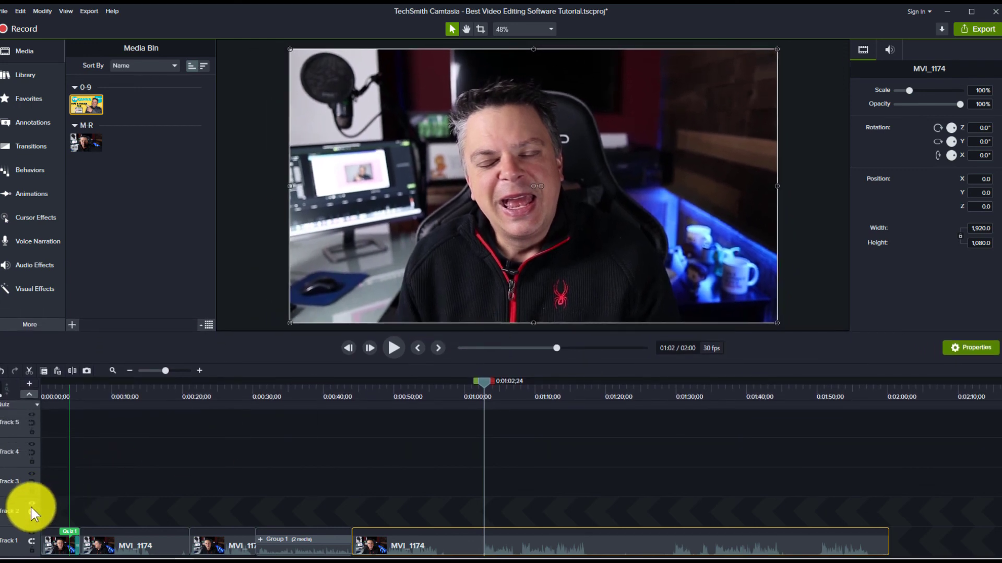
drag(12, 526, 28, 499)
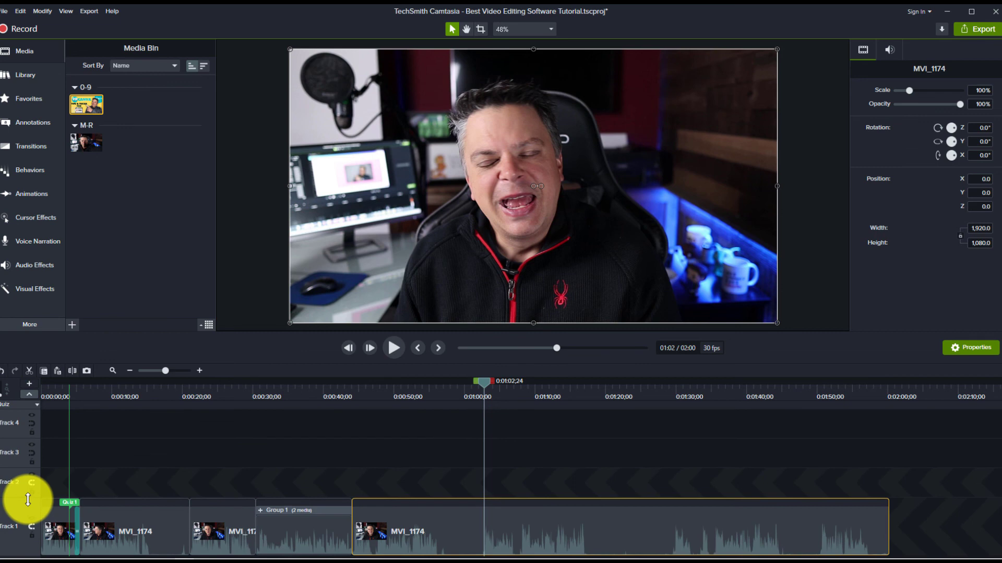
Cut the section from 0:00:56;13 to 0:01:02;22 out of the last MVI_1174 clip, close the gap, and move the playhead to 0:01:10;02.
drag(476, 385, 356, 434)
drag(358, 380, 443, 453)
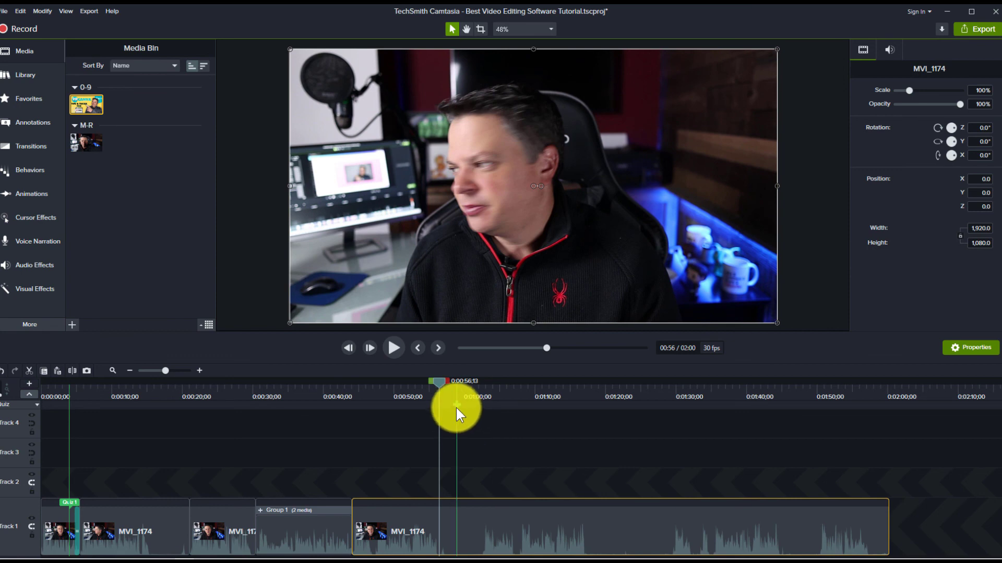
key(s)
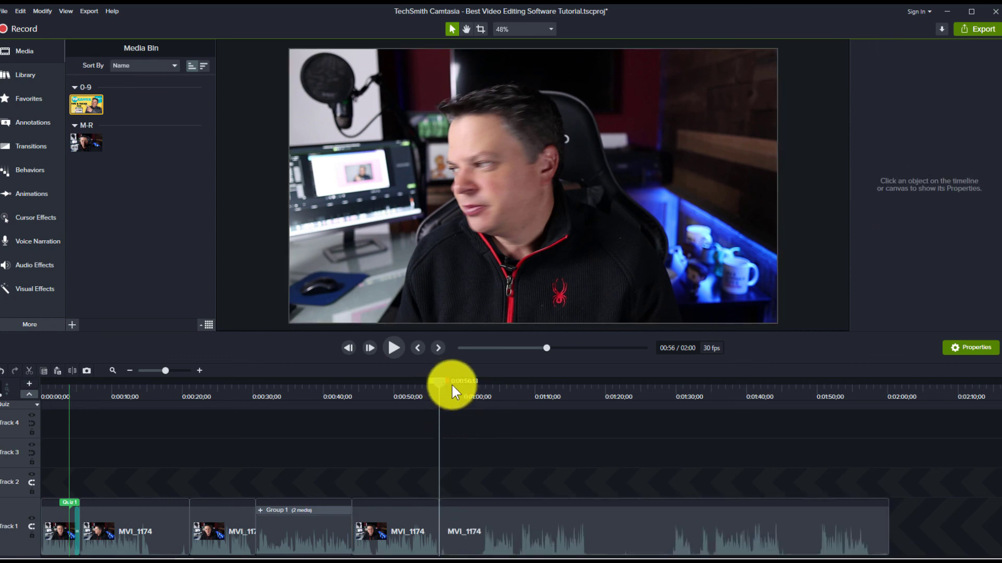
drag(452, 385, 486, 392)
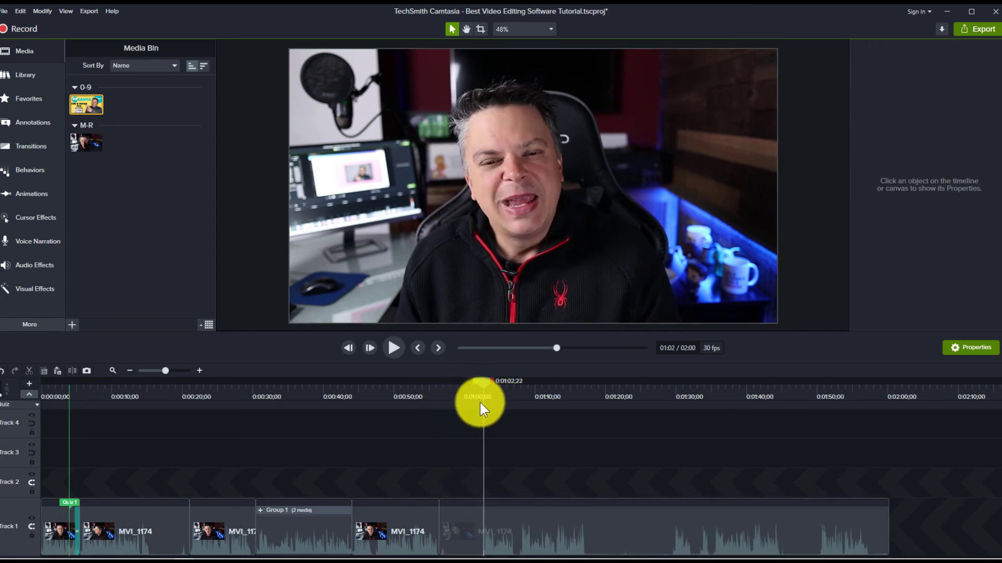
key(s)
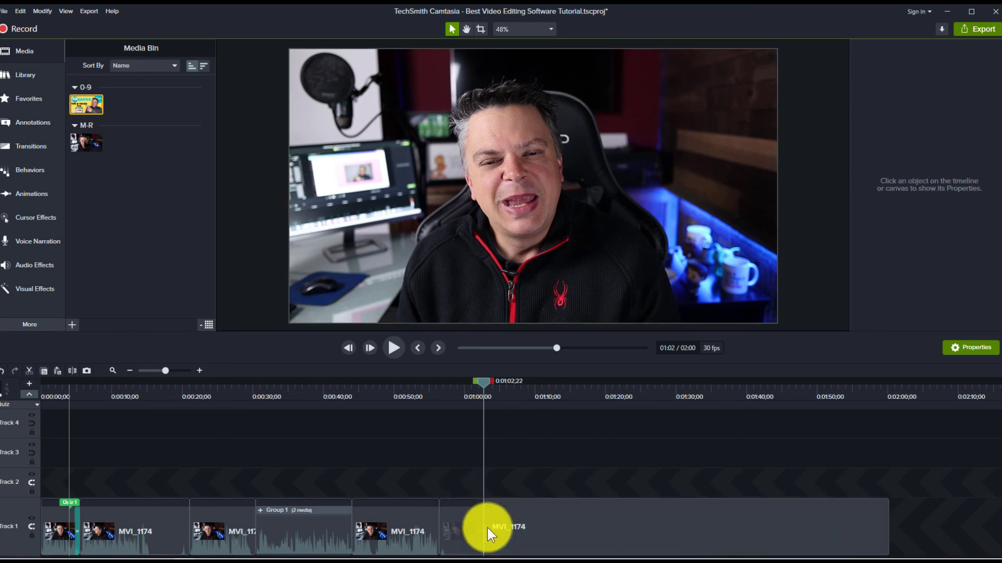
click(459, 523)
key(ctrl+Delete)
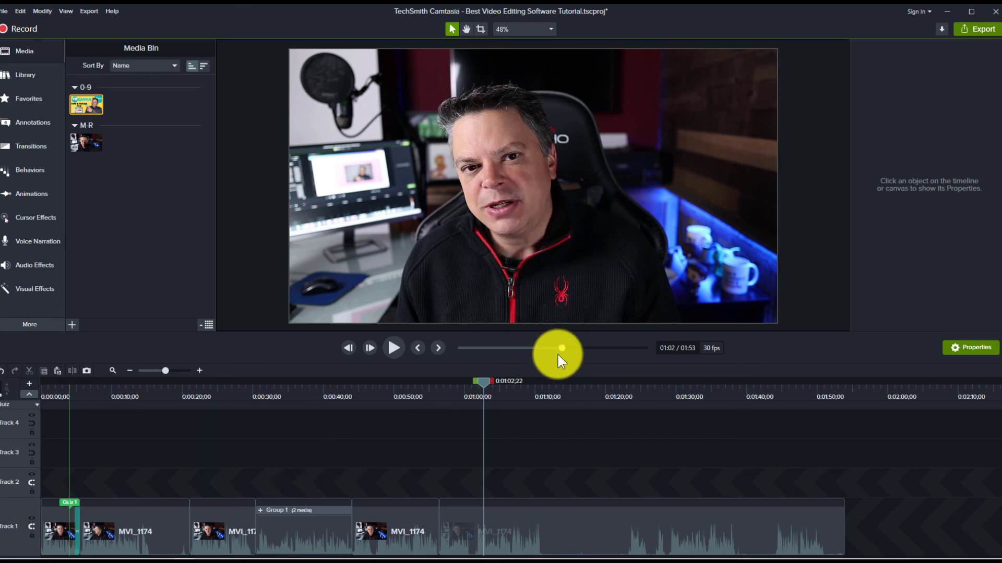
drag(485, 383, 537, 406)
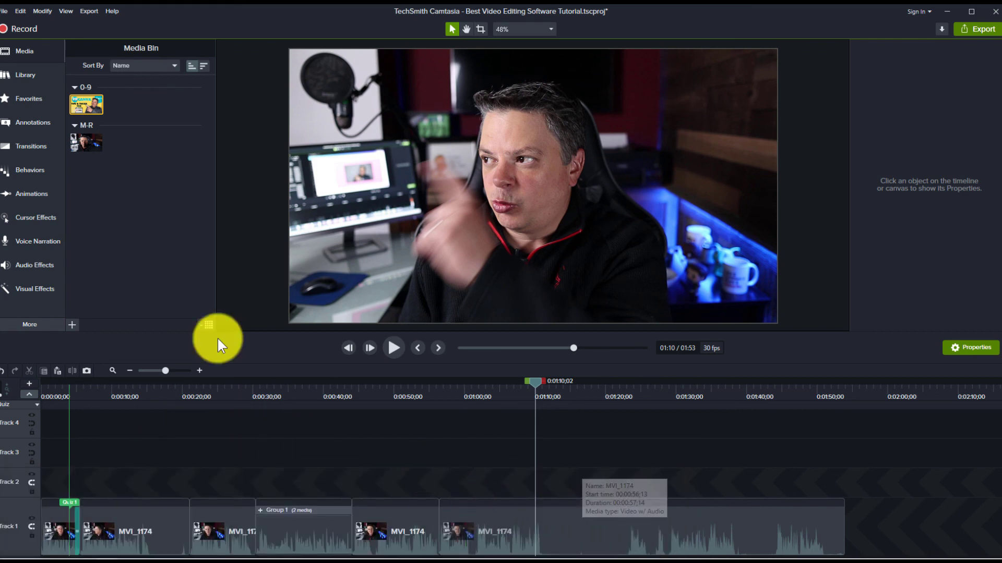
Try to apply the Highlight cursor effect to all the clips on Track 1 at once.
click(29, 189)
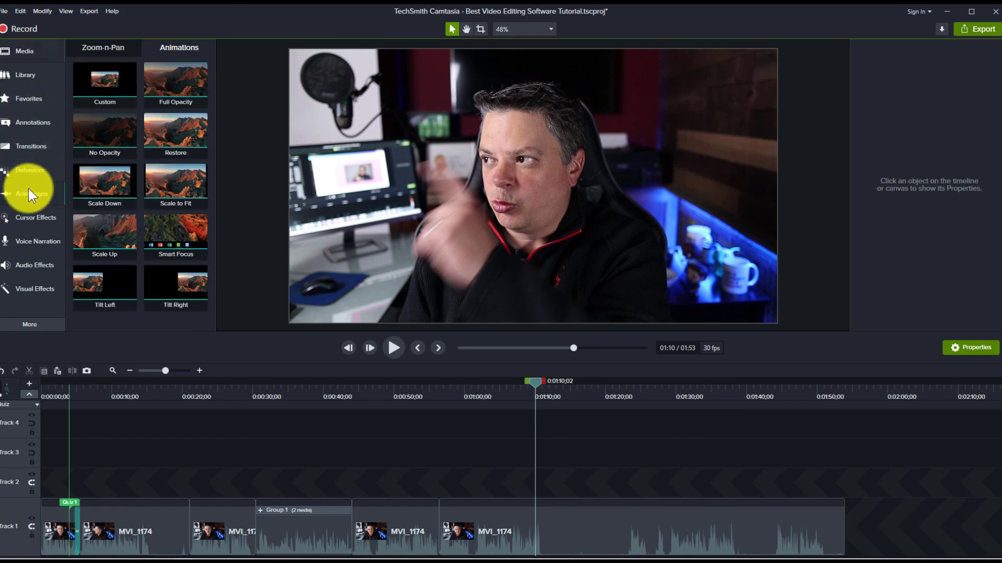
click(37, 216)
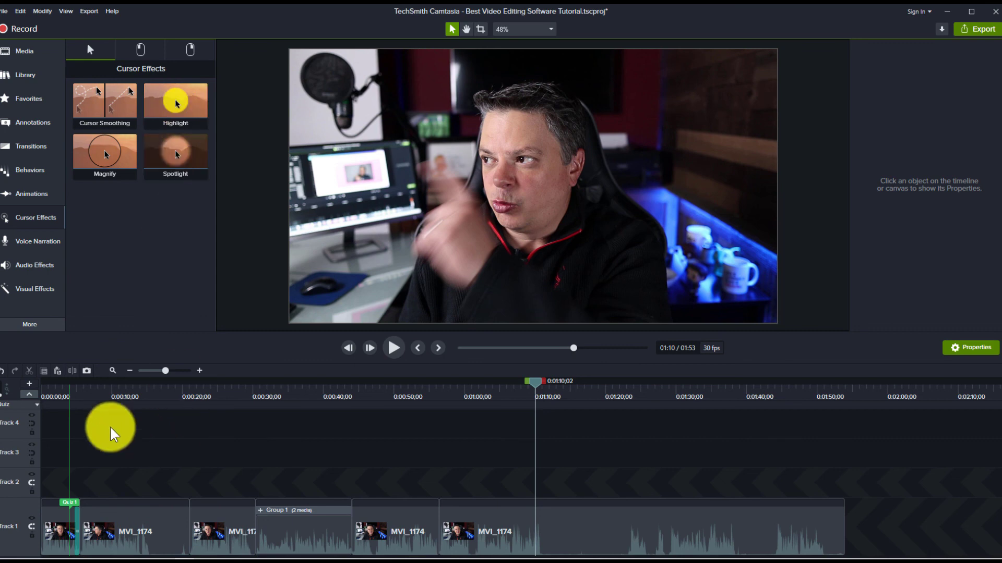
drag(54, 474, 855, 558)
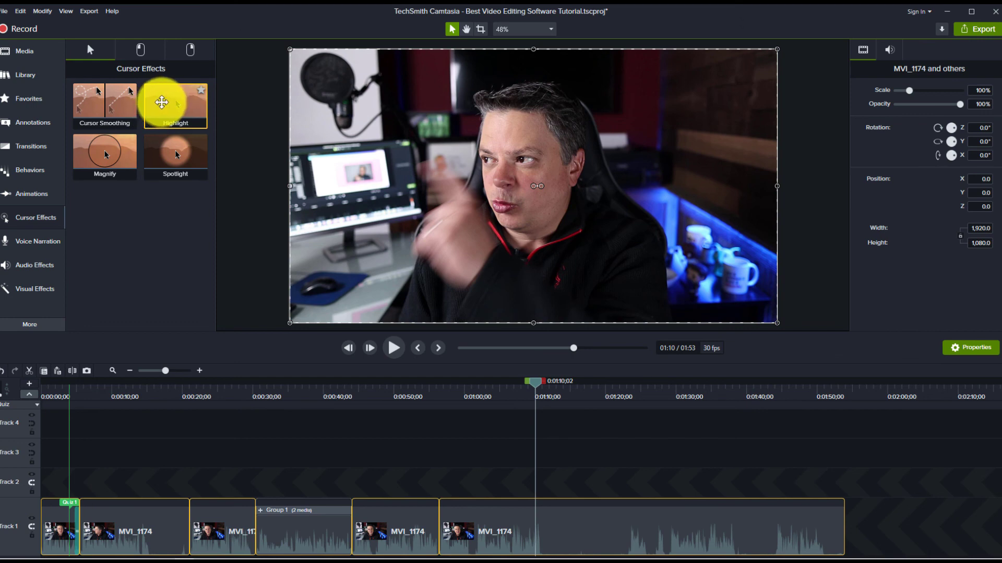
drag(161, 102, 123, 525)
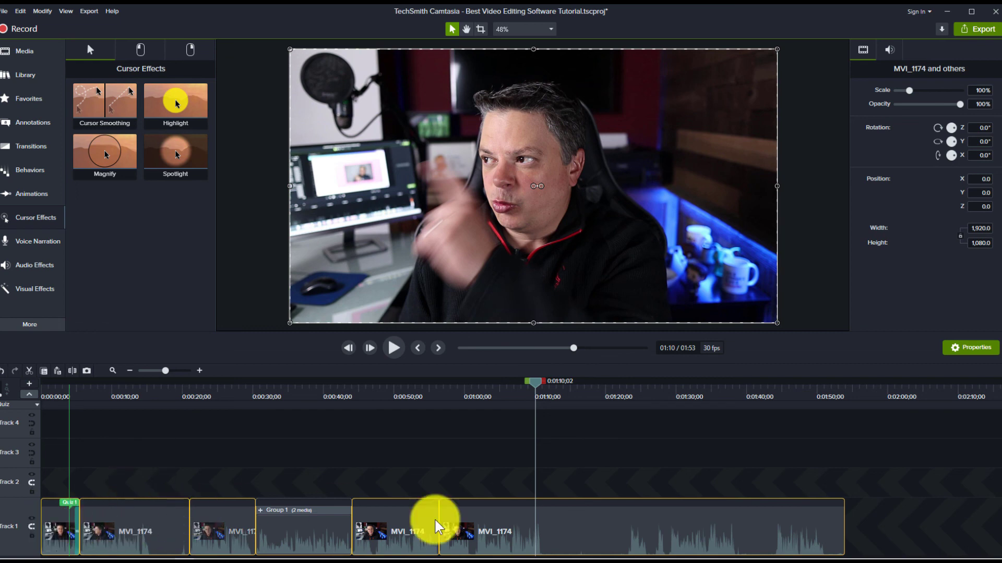